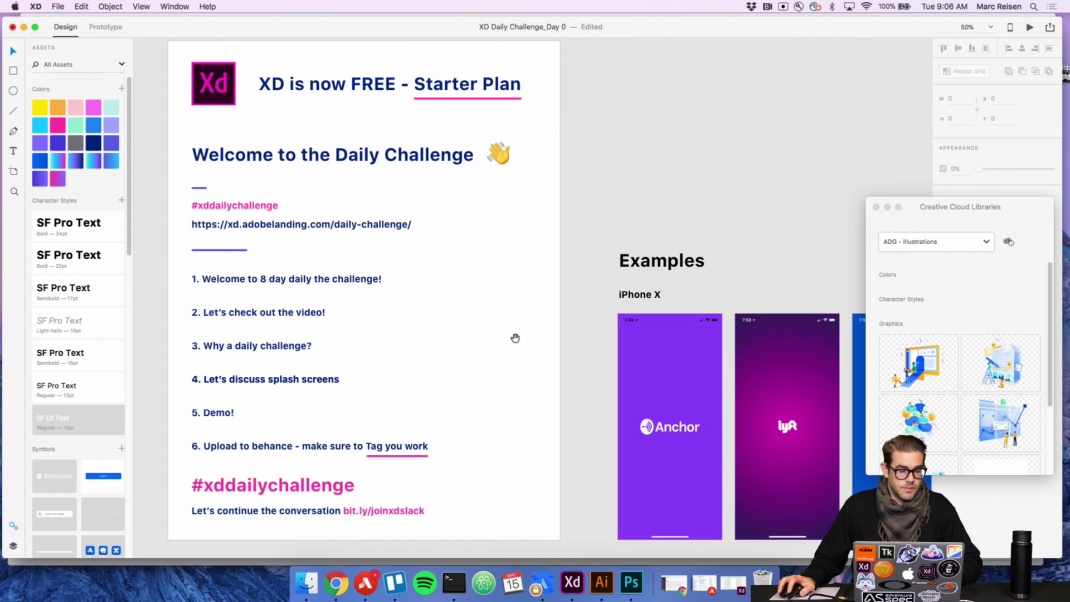
Look over the Anchor, Lyft and Jira example splash screens and the demo home screen beside them.
drag(516, 340, 381, 255)
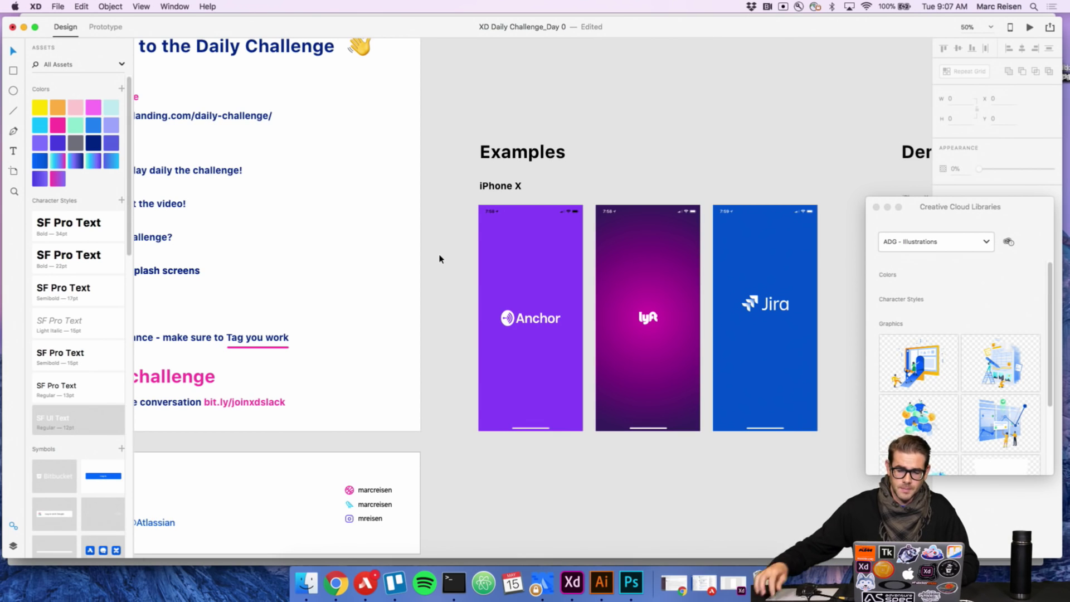
drag(571, 277, 633, 277)
scroll(634, 277, left, 2)
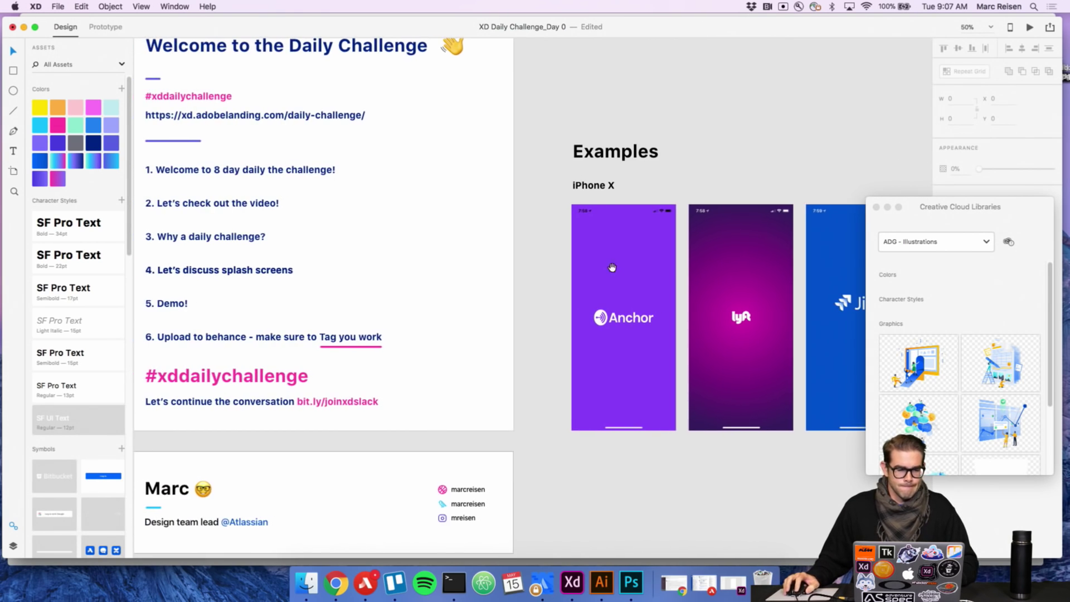
scroll(647, 251, right, 8)
drag(649, 241, 523, 244)
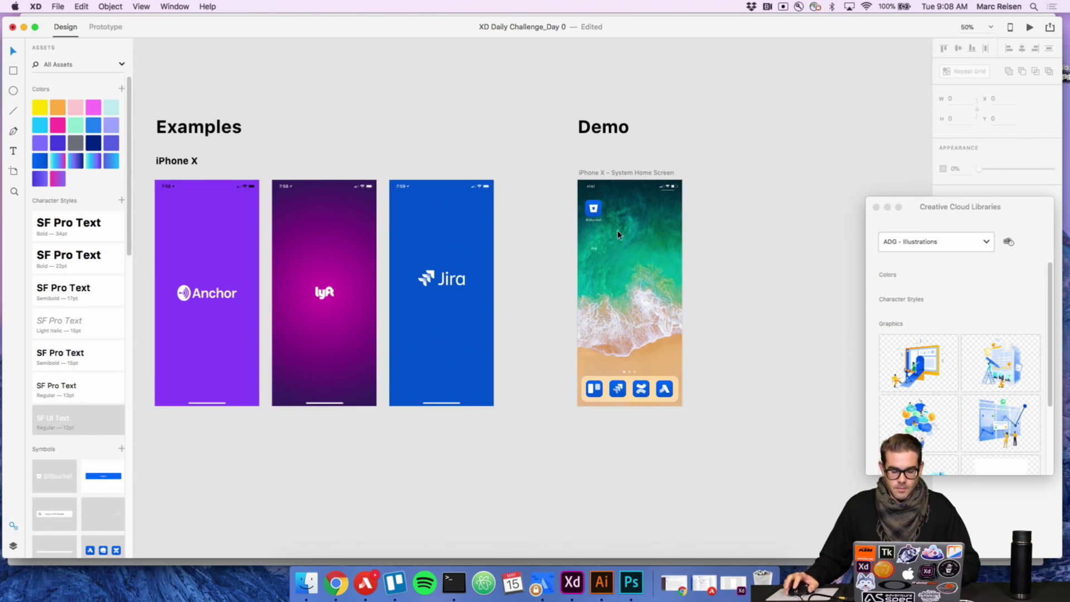
Duplicate the iPhone X system home screen artboard in the Demo section.
scroll(624, 236, right, 3)
key(super+1)
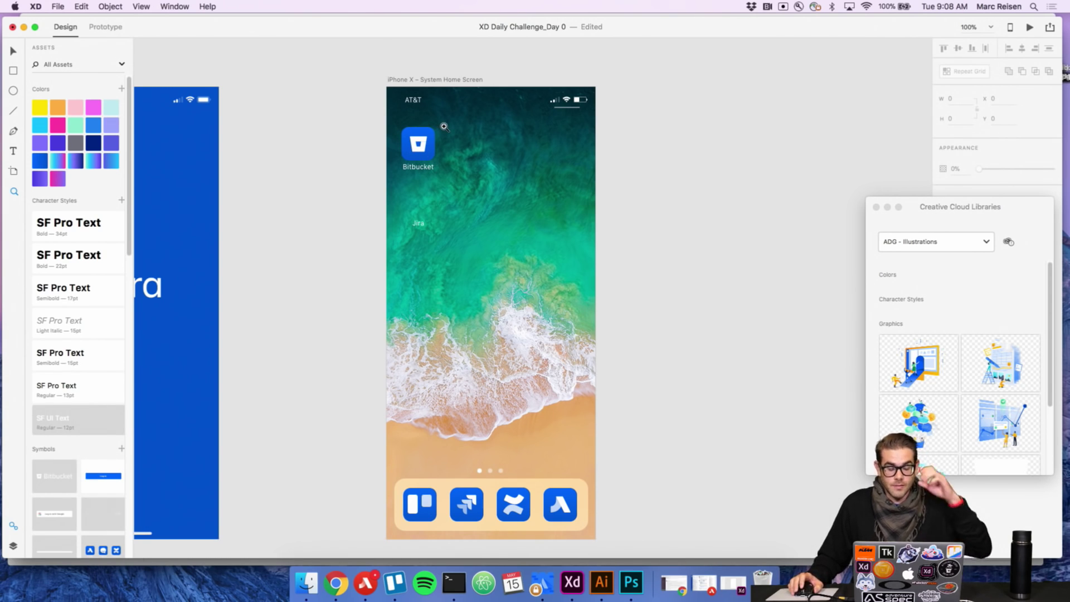
scroll(458, 124, right, 5)
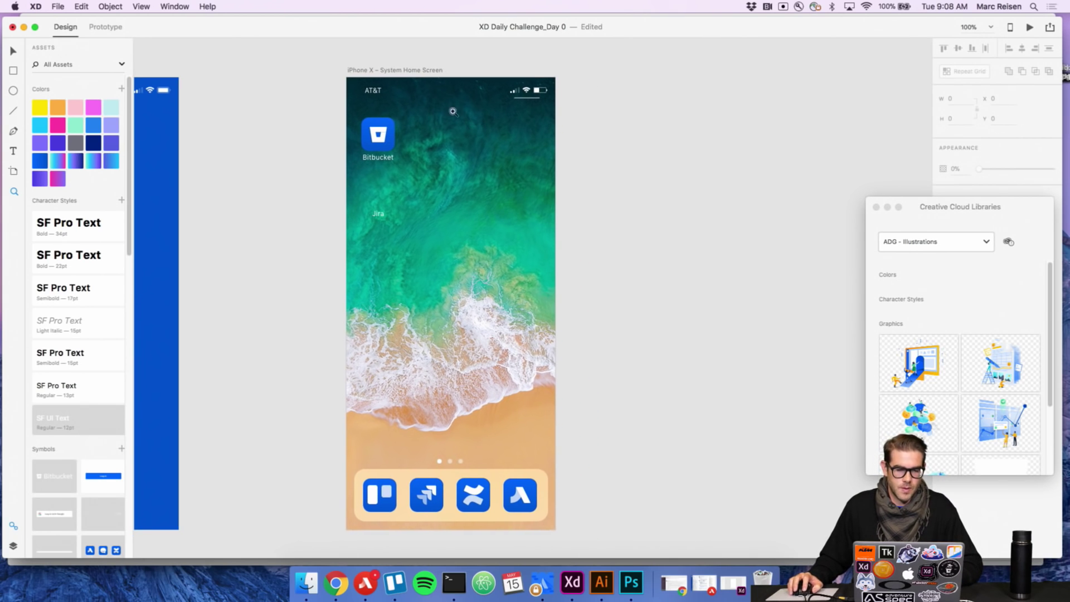
key(v)
click(417, 70)
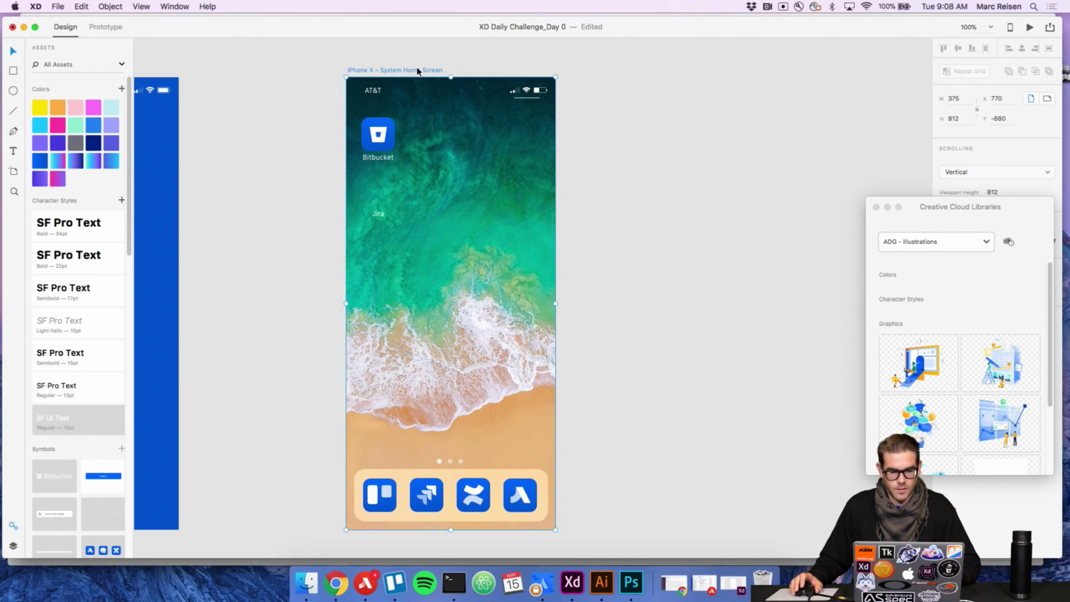
key(super+d)
scroll(623, 170, right, 5)
click(735, 161)
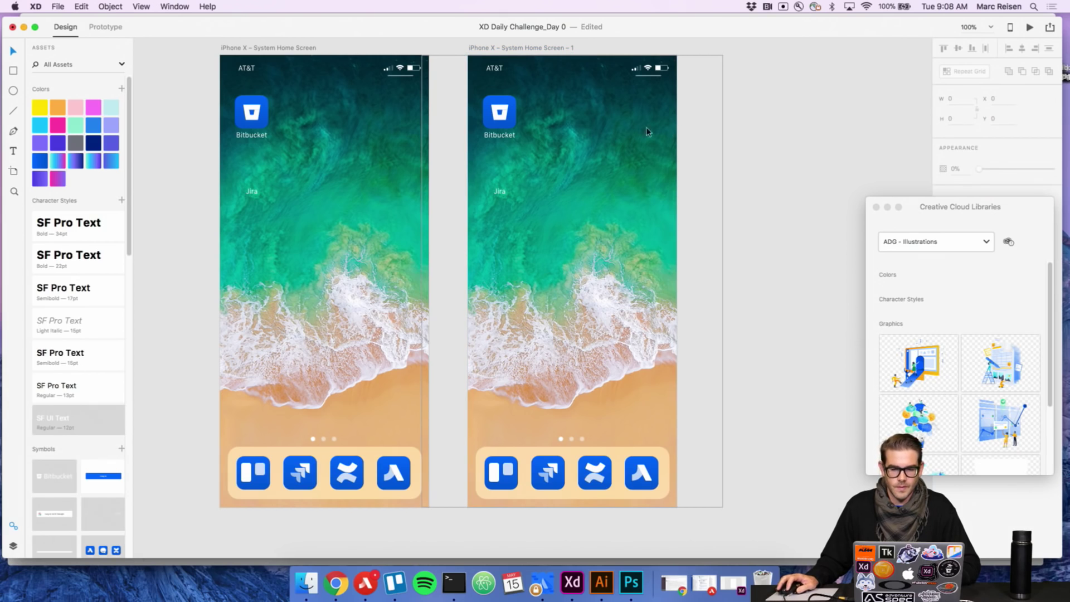
Delete the Bitbucket app icon, its label, the page dots and the app dock from the duplicated home screen.
click(450, 100)
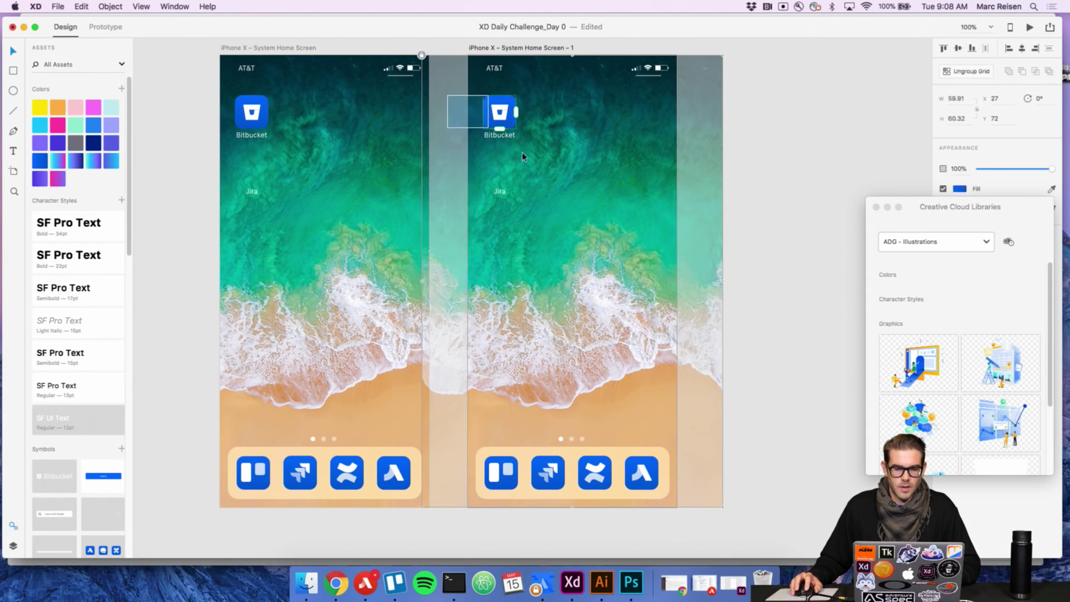
key(super+bracketright)
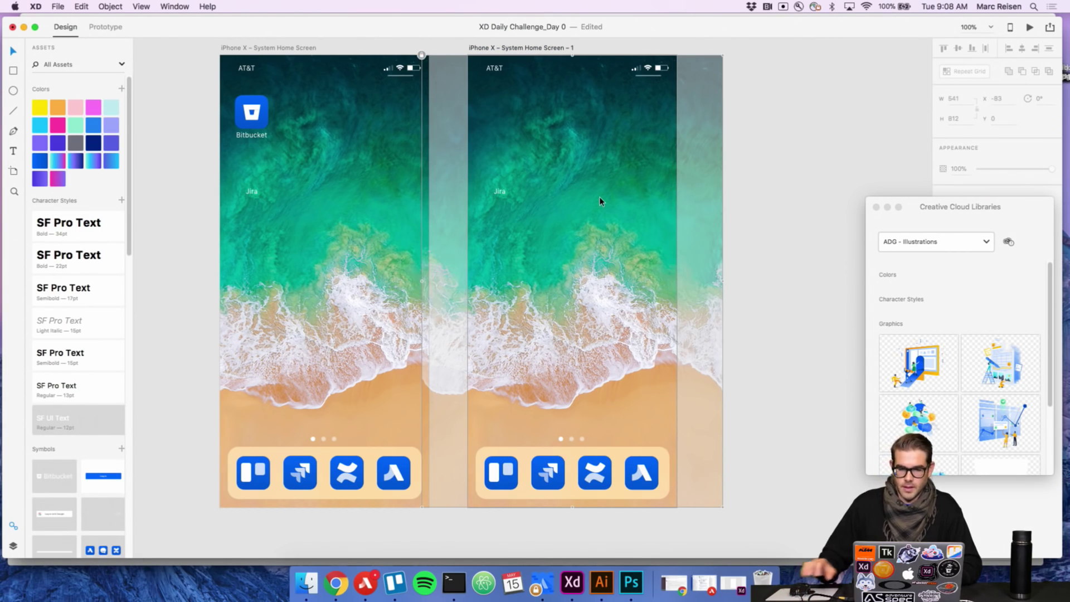
click(731, 84)
drag(738, 437, 490, 471)
key(Delete)
key(Delete)
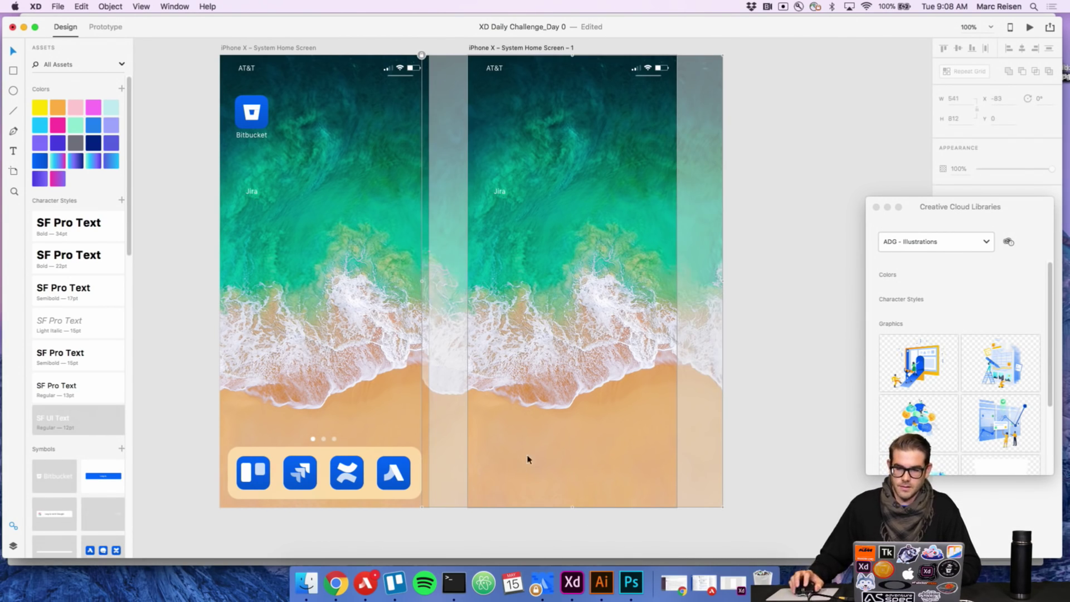
Unlock the beach wallpaper on the duplicated home screen and delete it to leave a blank artboard.
right_click(538, 386)
click(602, 408)
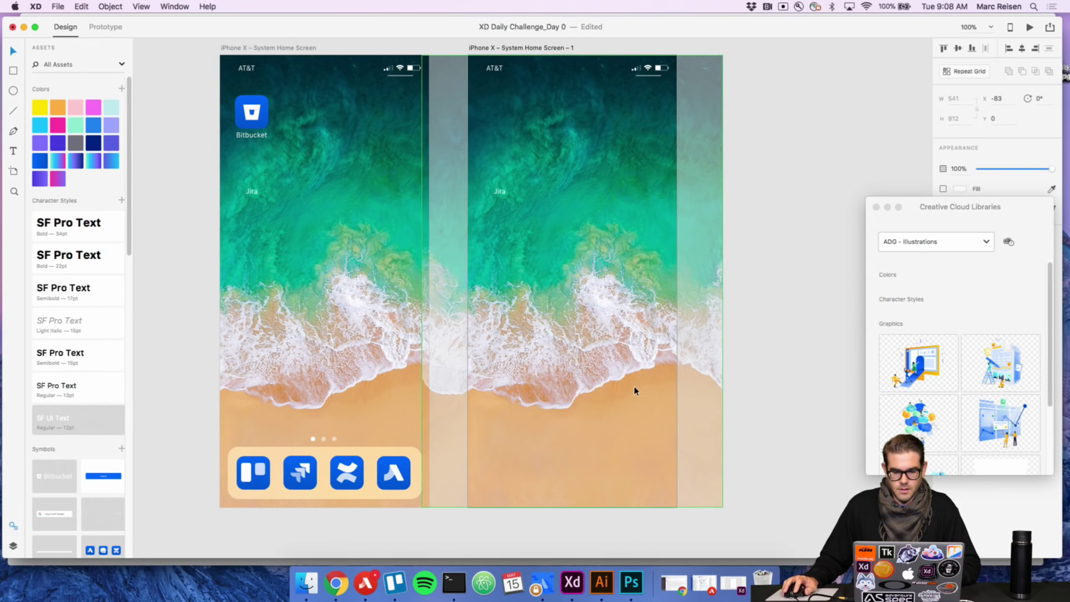
key(Delete)
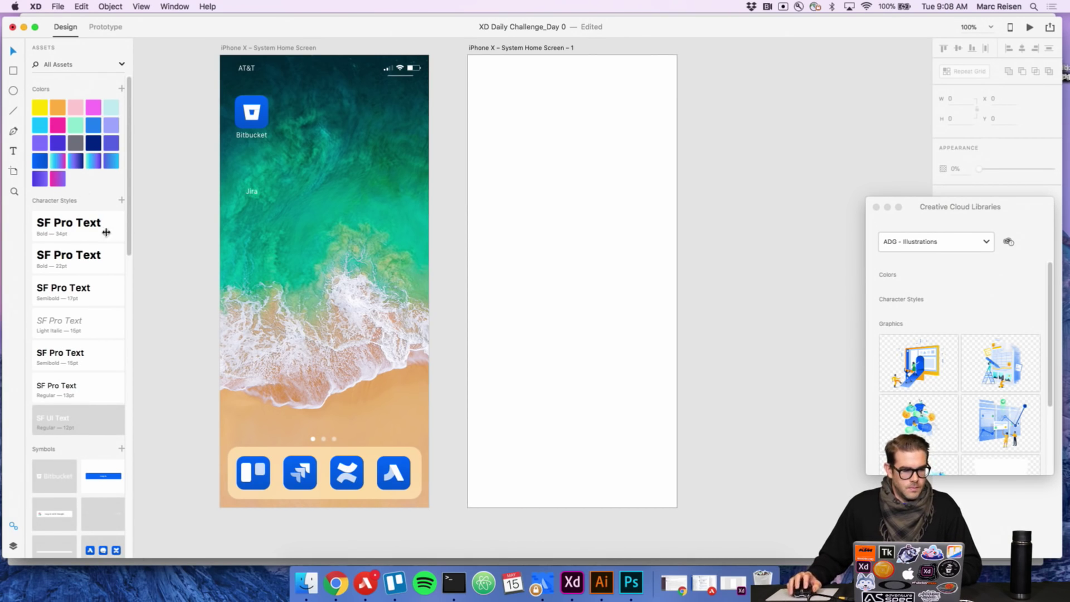
Draw a 375 by 812 rectangle covering the whole blank artboard and move the libraries window off the appearance settings.
click(11, 71)
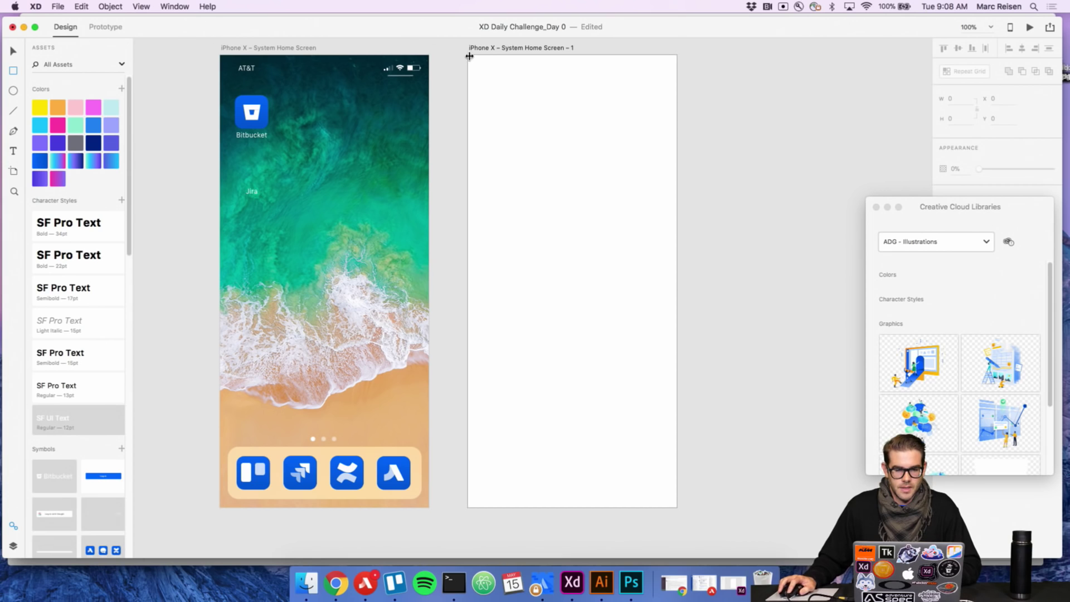
mouse_move(467, 55)
mouse_down()
mouse_move(692, 389)
mouse_move(676, 507)
mouse_up()
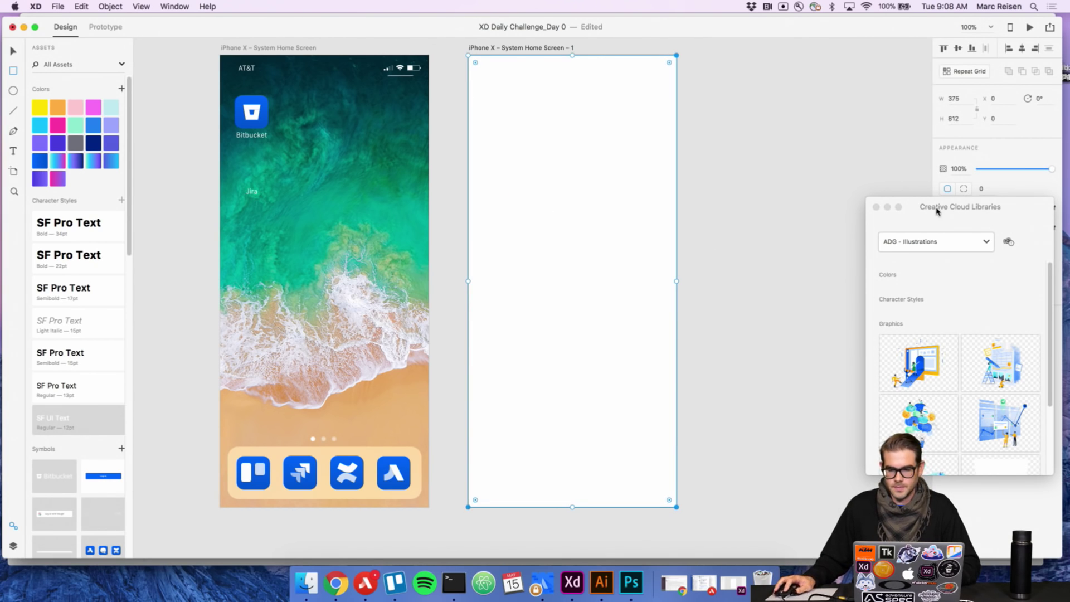
drag(914, 206, 864, 260)
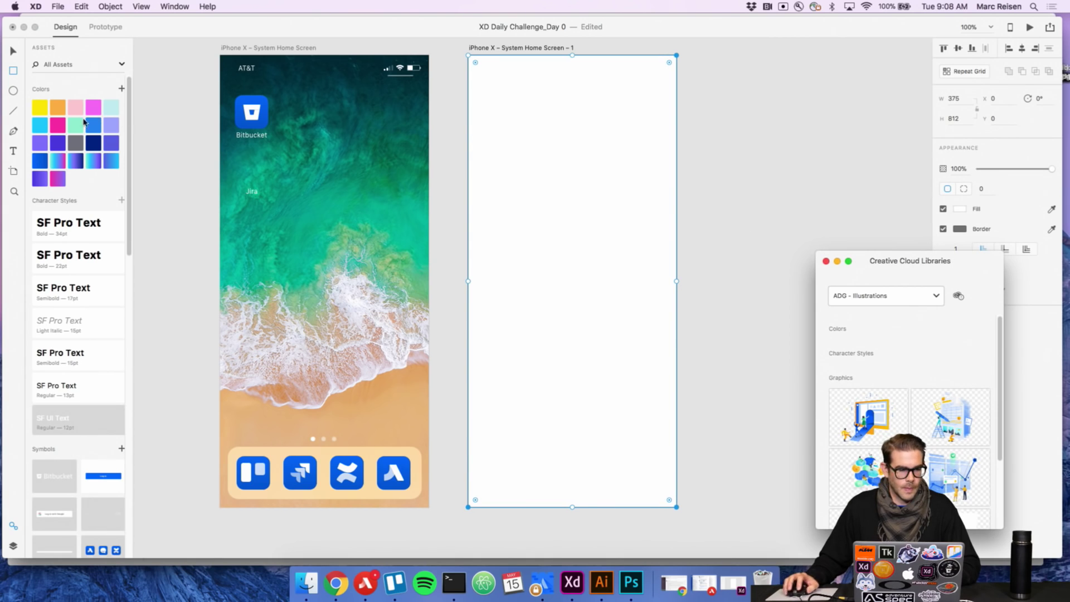
Fill the full-screen rectangle with the saved blue linear gradient and check the gradient's direction.
click(51, 159)
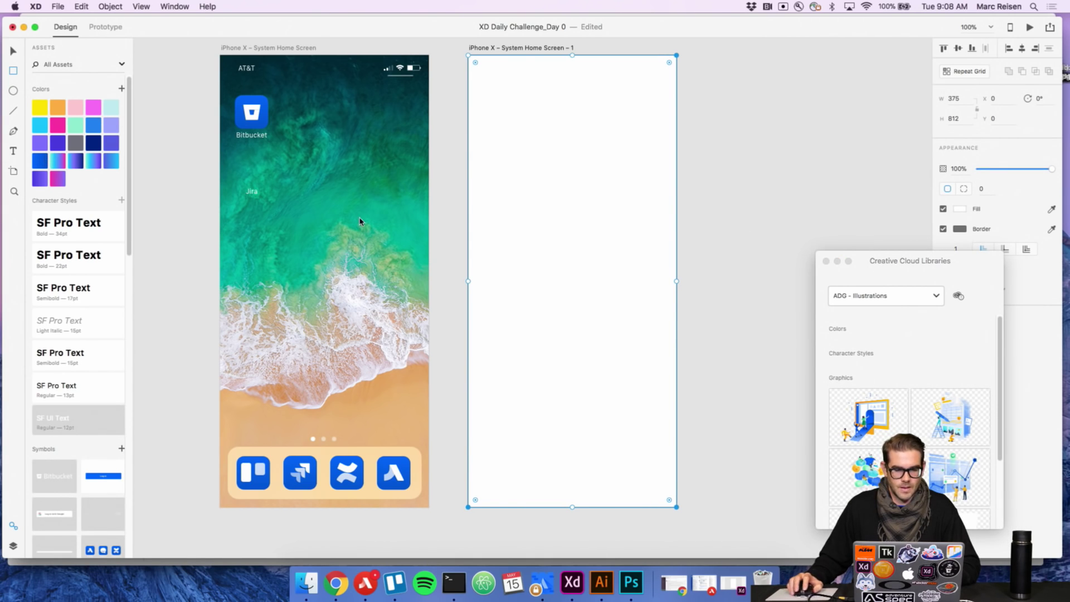
click(44, 162)
click(686, 276)
click(470, 275)
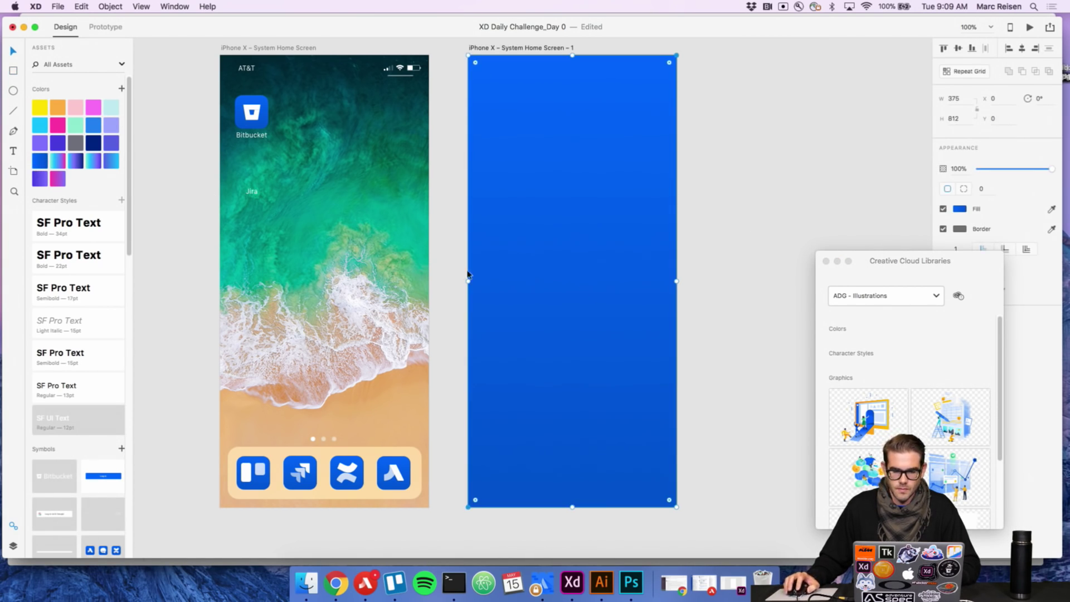
click(959, 209)
scroll(602, 316, up, 1)
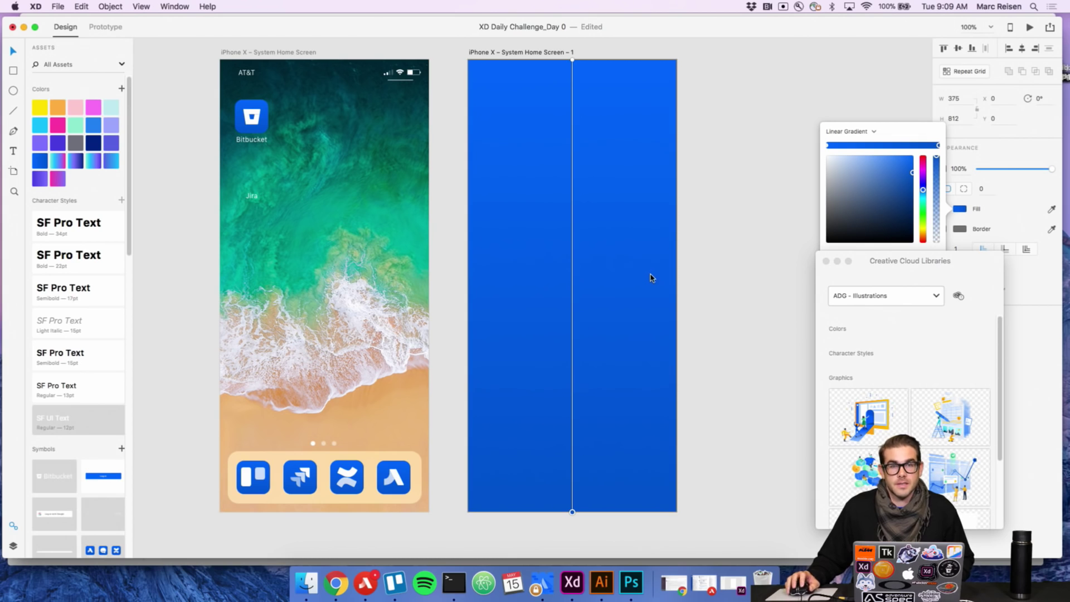
click(735, 282)
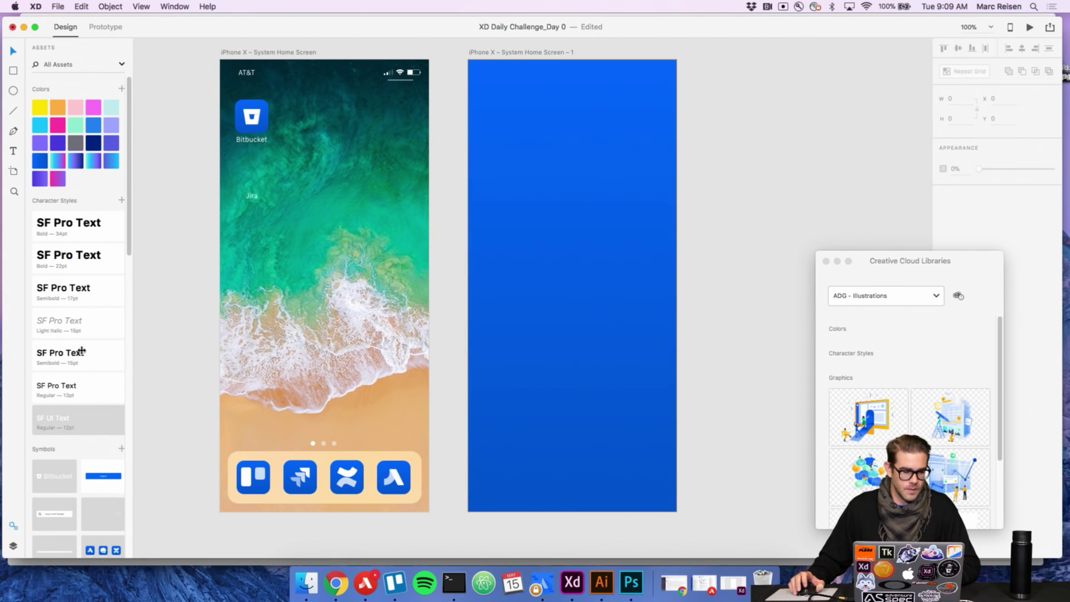
Place the white Bitbucket logo symbol on the blue artboard, centred horizontally and slightly above the middle at X 58, Y 352.
scroll(86, 351, down, 2)
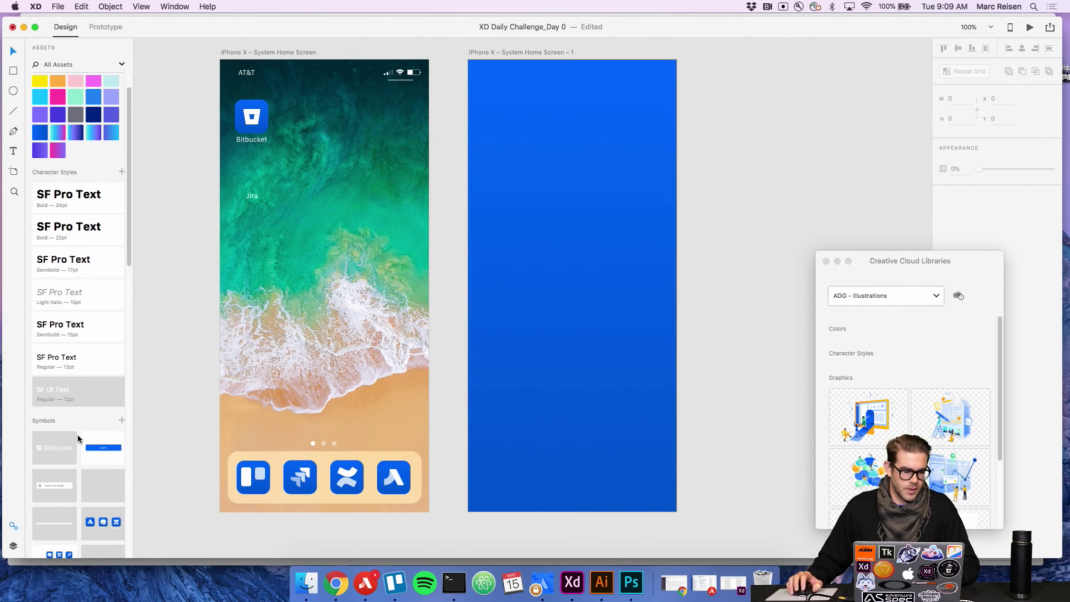
click(58, 453)
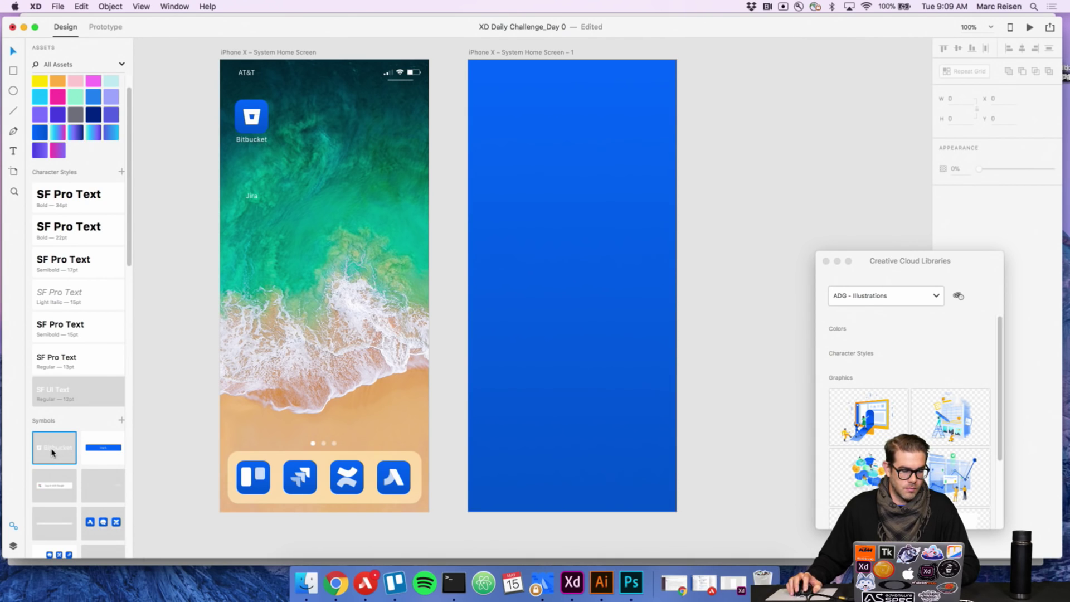
drag(53, 453, 555, 269)
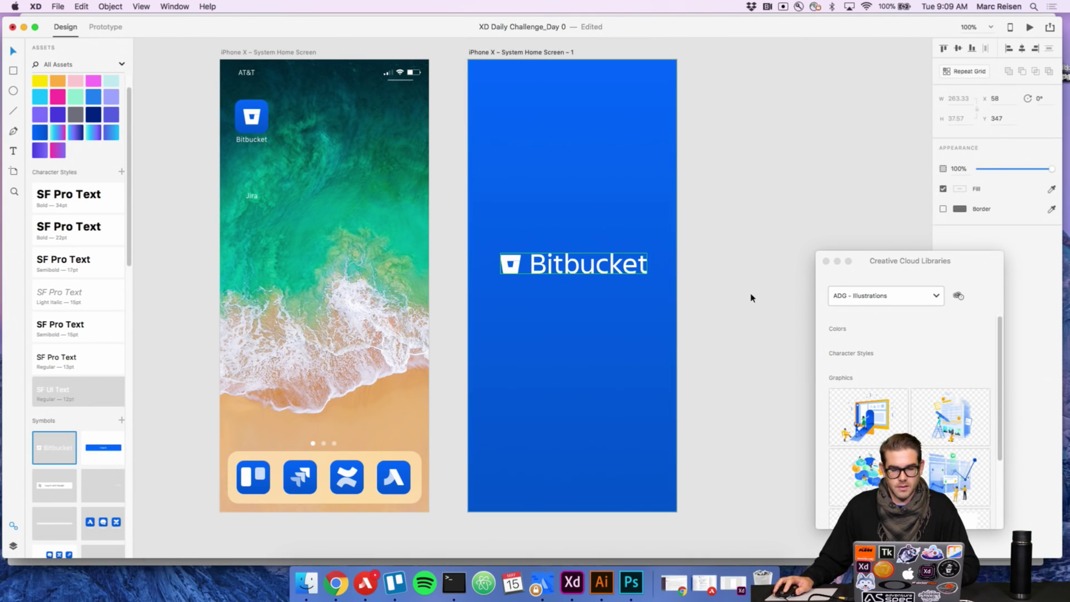
click(750, 298)
key(super+minus)
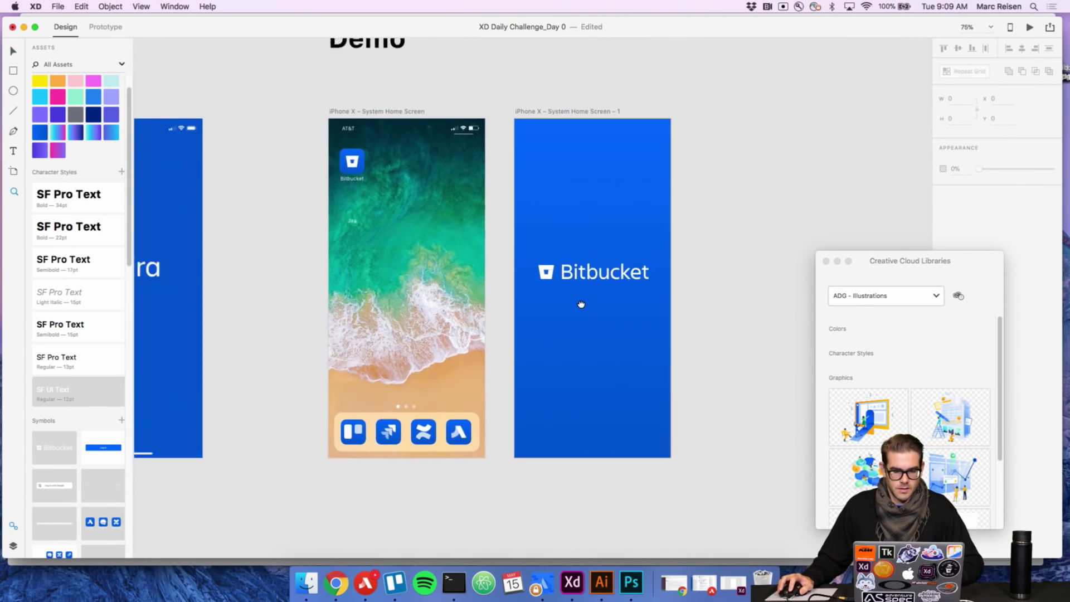
drag(581, 304, 616, 300)
click(623, 272)
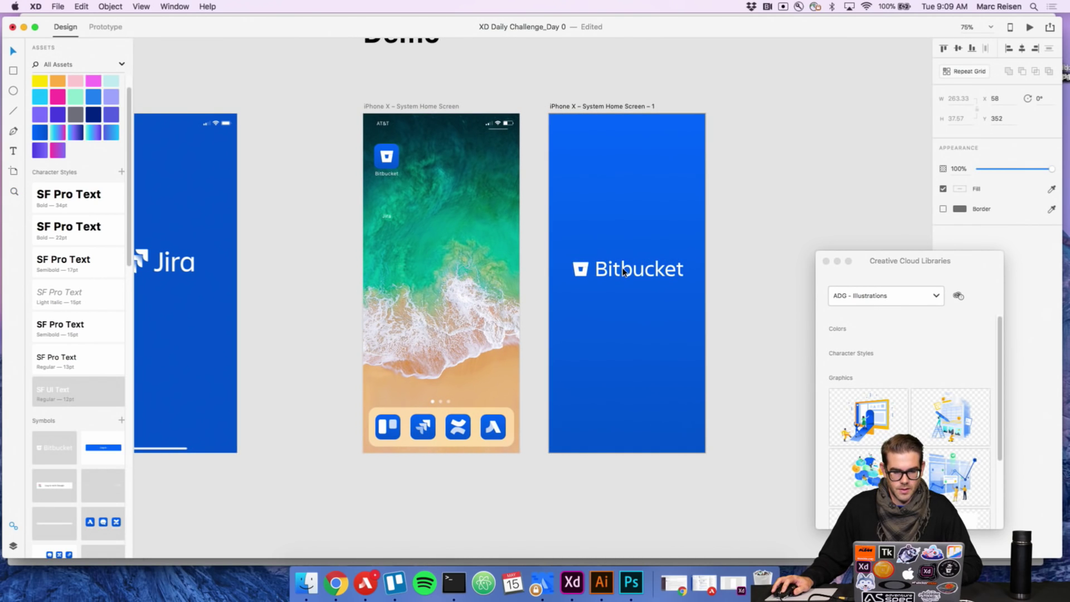
click(753, 252)
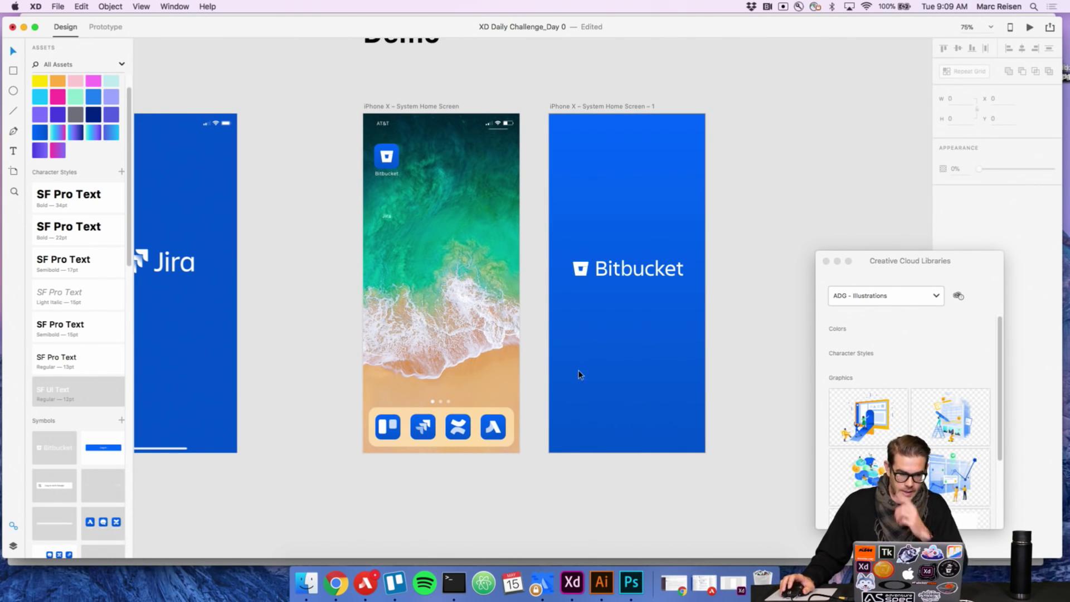
Compare with the example splash screens and add the white home indicator symbol at the bottom of the Bitbucket artboard.
drag(229, 437, 428, 418)
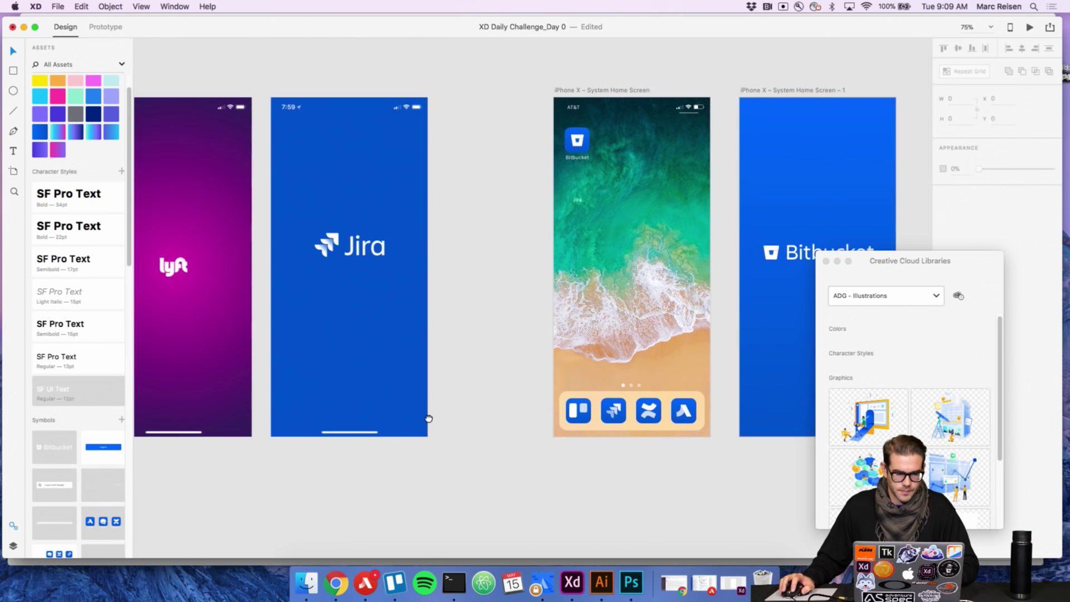
scroll(428, 418, left, 10)
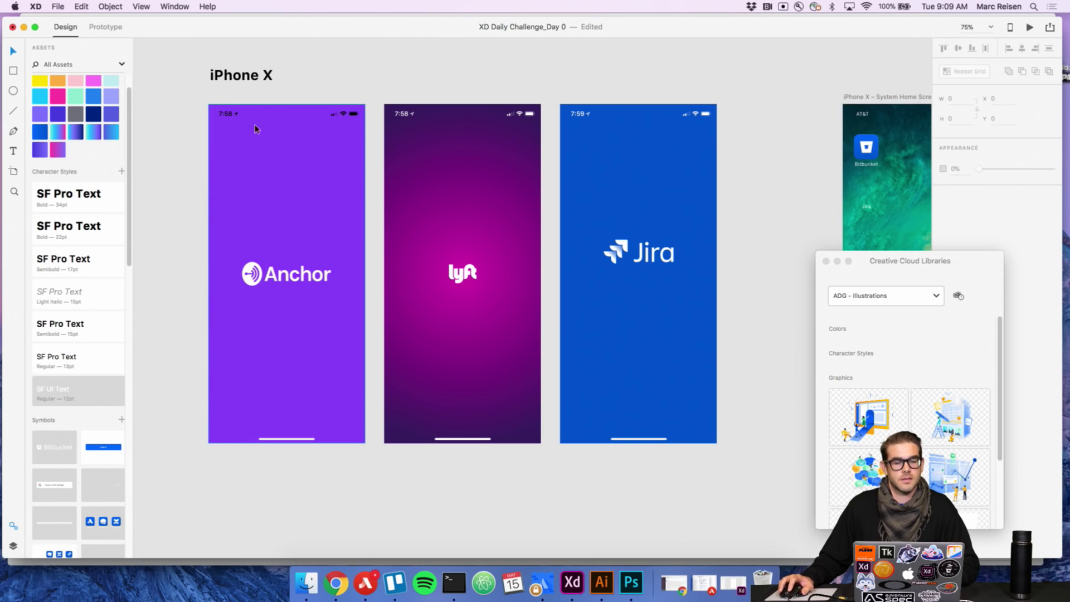
scroll(282, 388, down, 3)
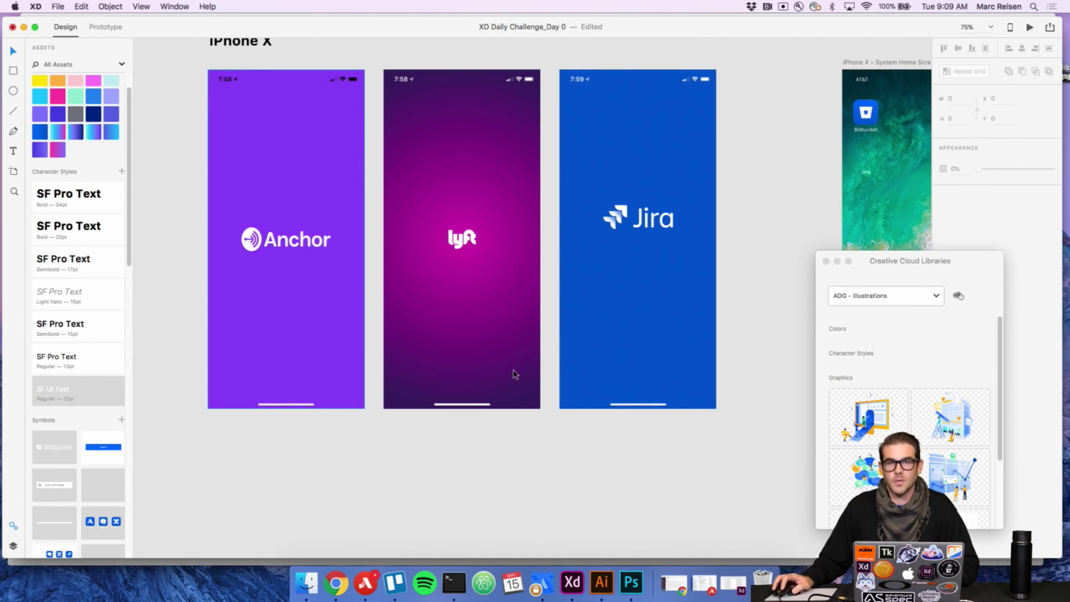
scroll(516, 375, right, 5)
scroll(448, 360, right, 15)
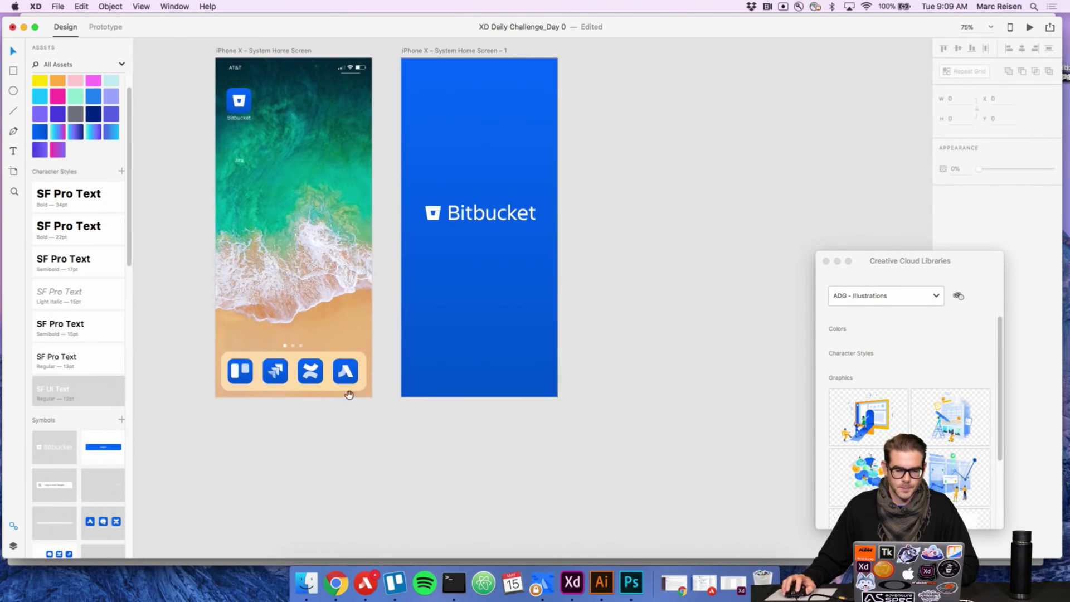
drag(54, 522, 489, 401)
click(487, 420)
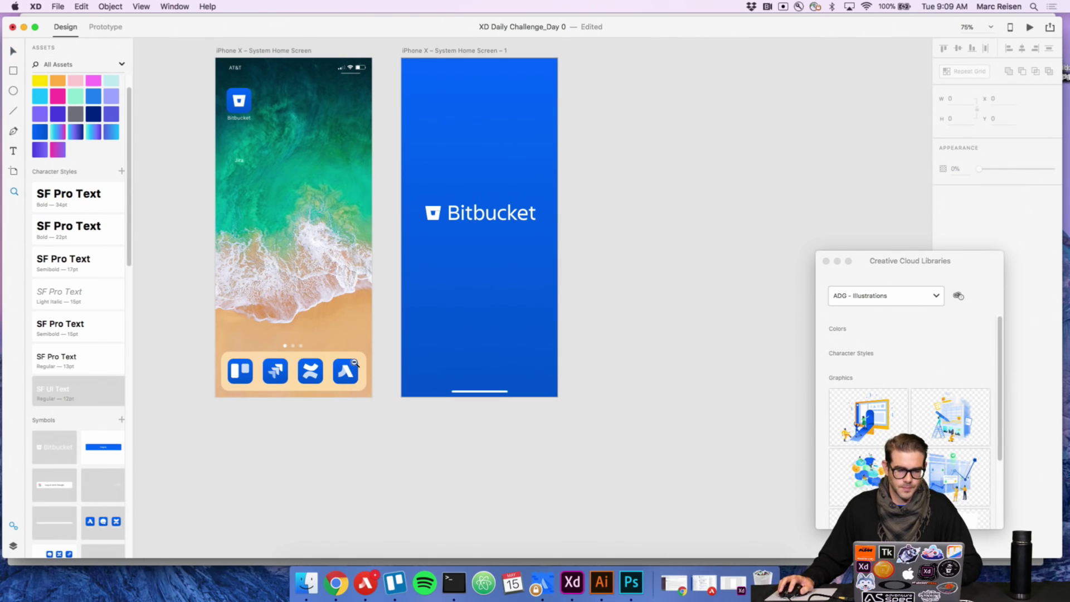
Duplicate the finished Bitbucket splash screen artboard.
scroll(326, 384, down, 5)
scroll(325, 340, up, 3)
scroll(504, 313, up, 3)
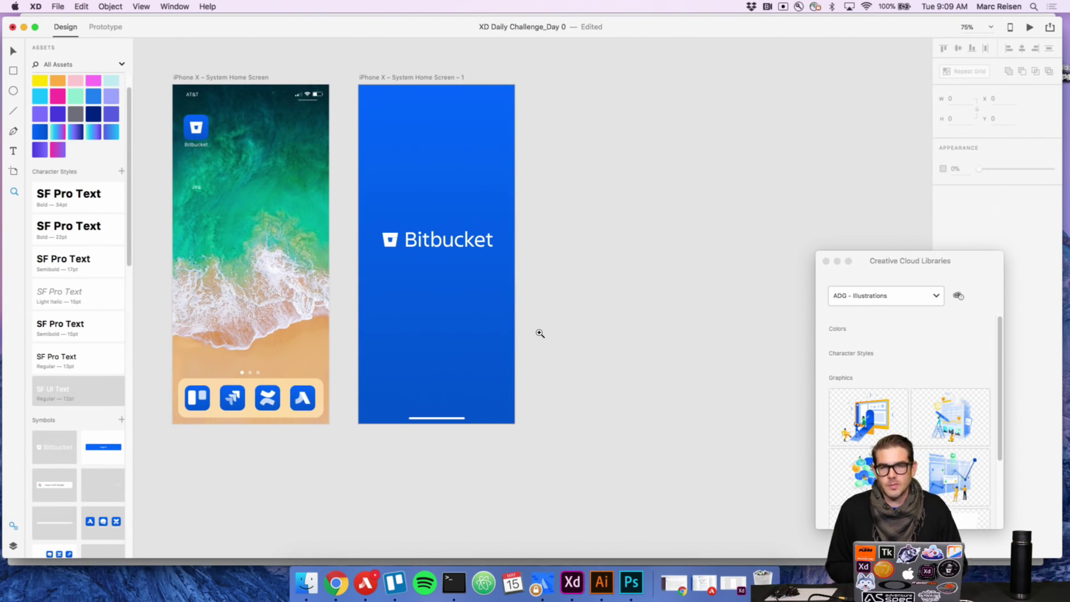
key(v)
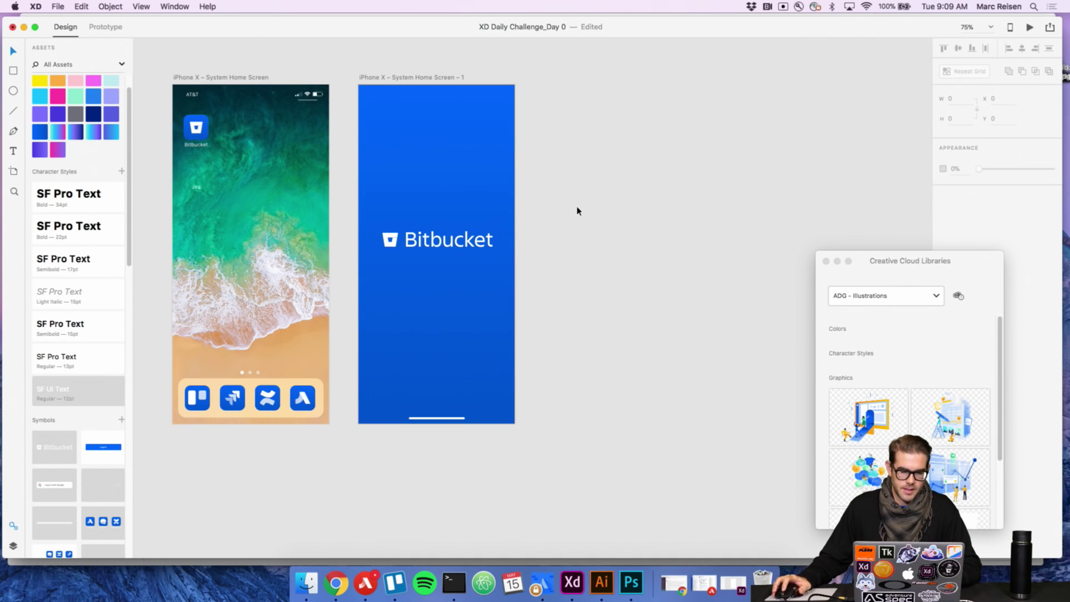
click(411, 79)
key(super+d)
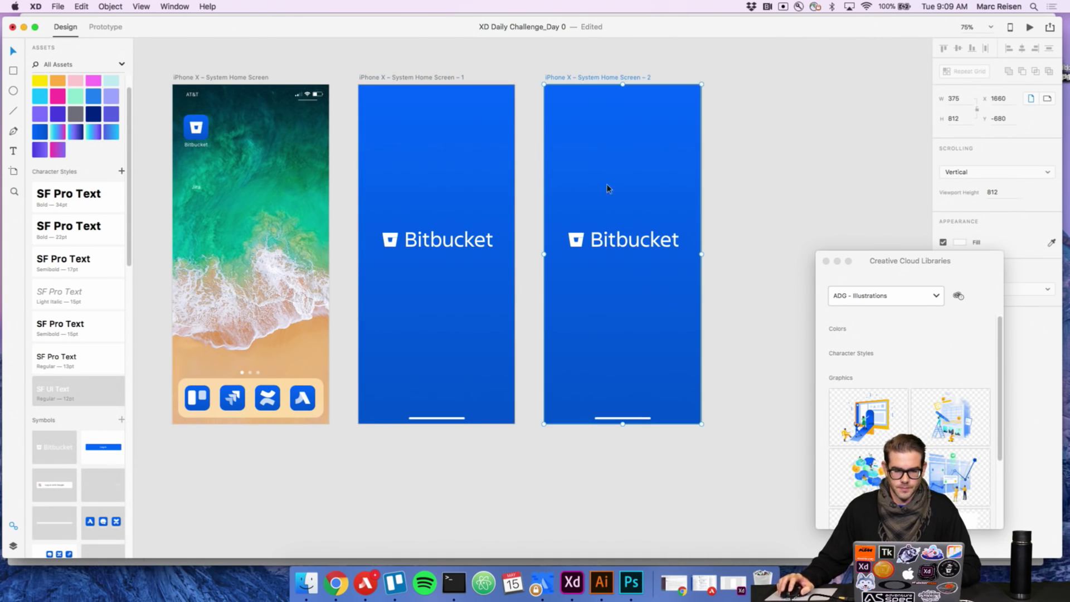
Move the Bitbucket logo up near the top of the newly duplicated artboard.
click(663, 244)
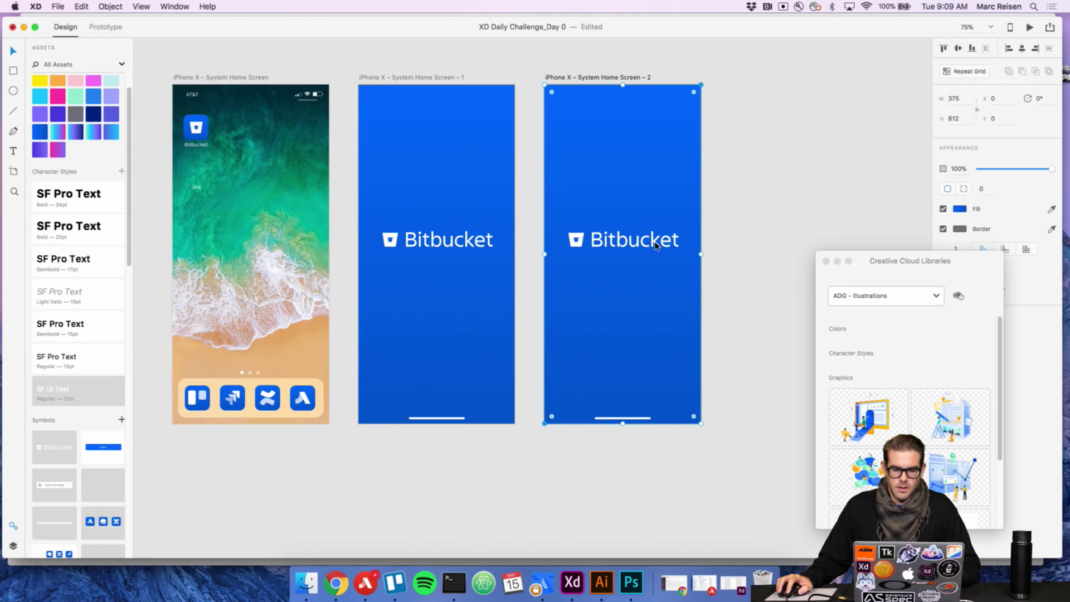
drag(653, 244, 640, 140)
click(745, 172)
scroll(700, 256, left, 1)
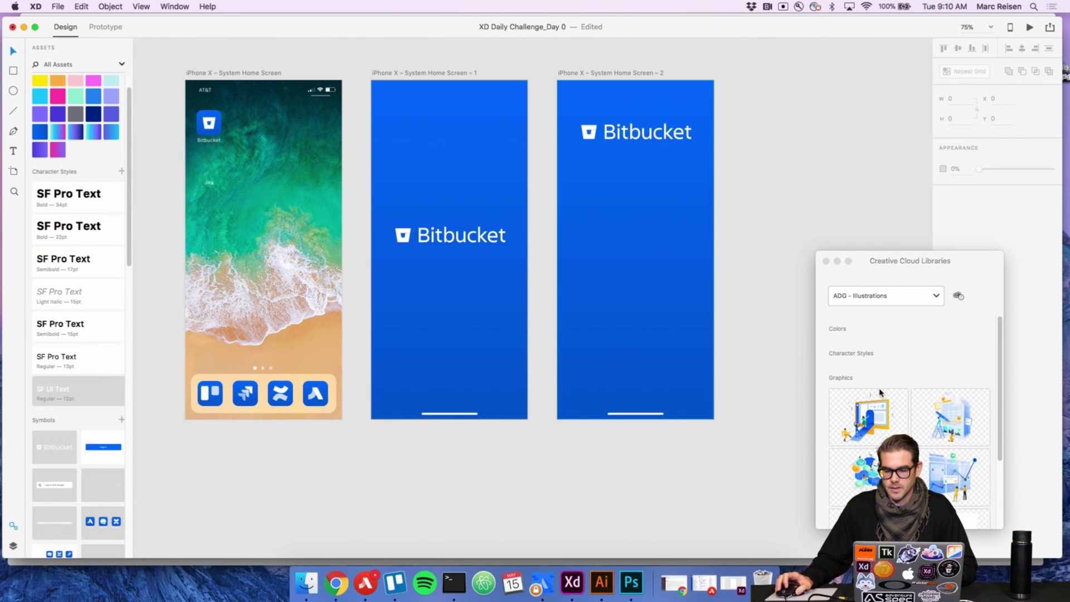
Place the infinity-loop illustration from the ADG - Illustrations library below the Bitbucket logo on the duplicated artboard, scaled to about 350 × 225.
scroll(885, 411, down, 2)
drag(855, 454, 821, 235)
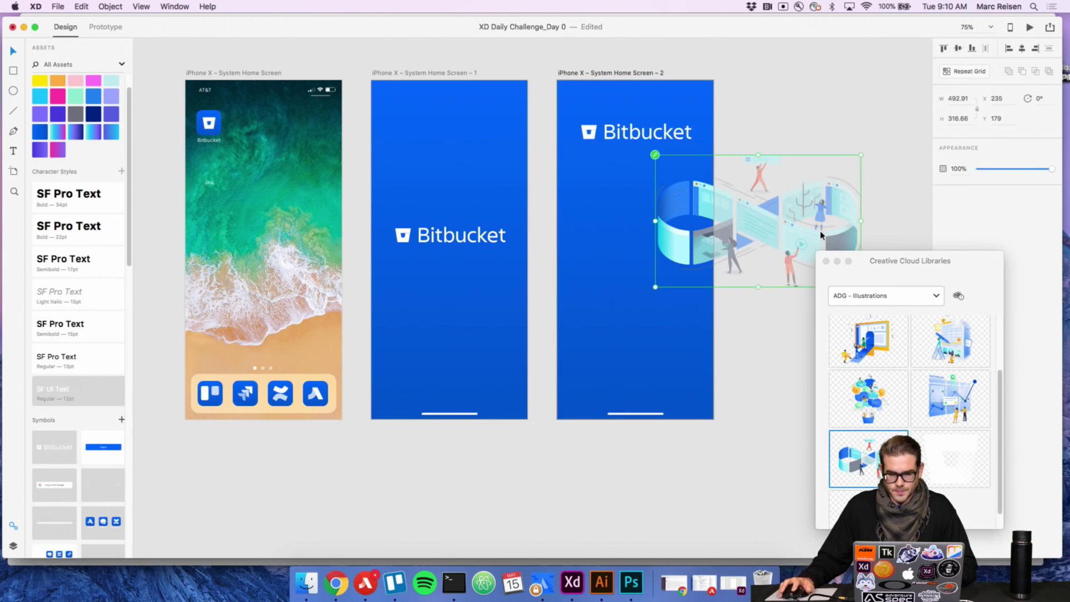
click(866, 175)
drag(706, 246, 695, 246)
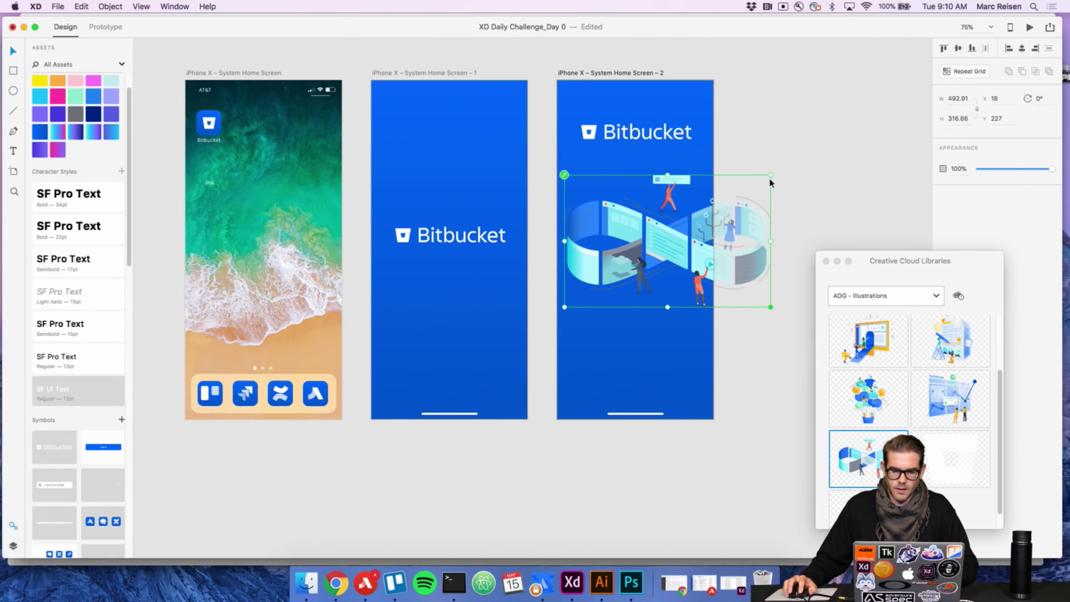
drag(771, 177, 711, 214)
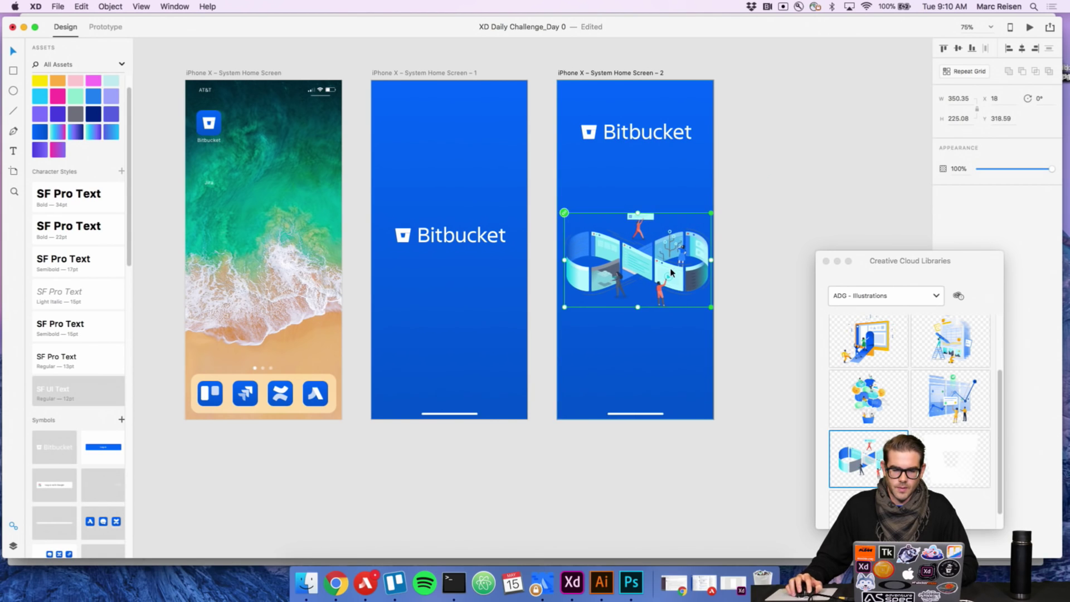
drag(675, 275, 671, 225)
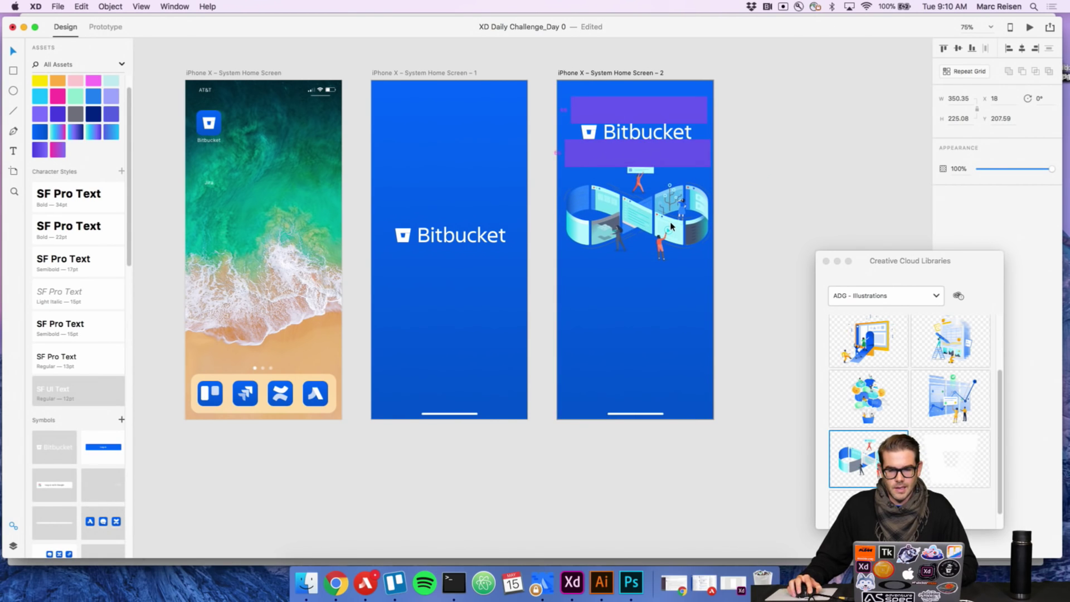
Scale the infinity-loop illustration down to about 283 × 182 and centre it horizontally under the logo at X 46.
click(760, 208)
click(703, 242)
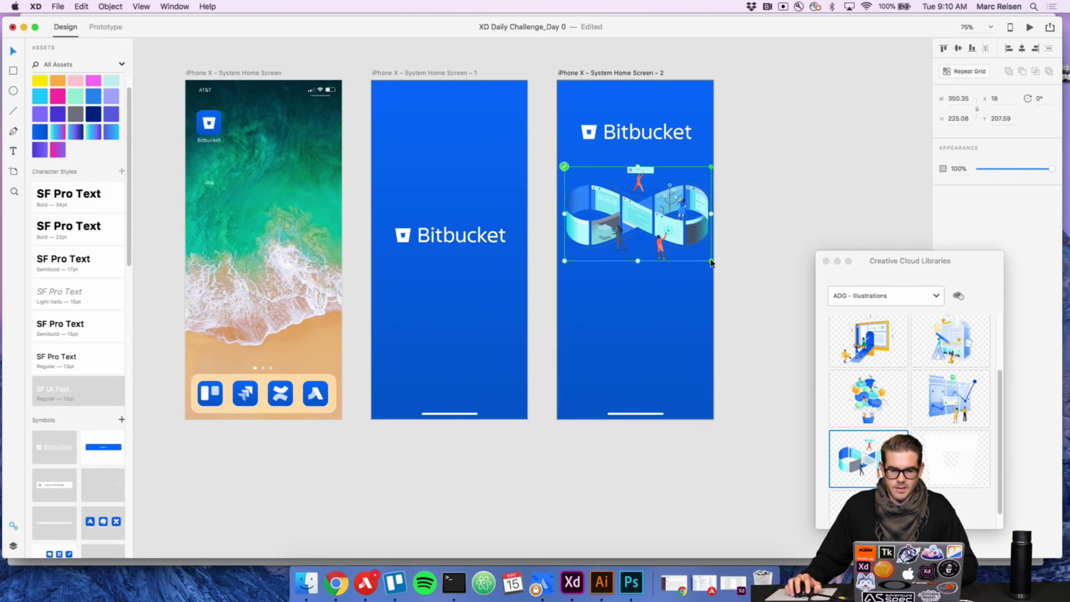
drag(710, 260, 663, 215)
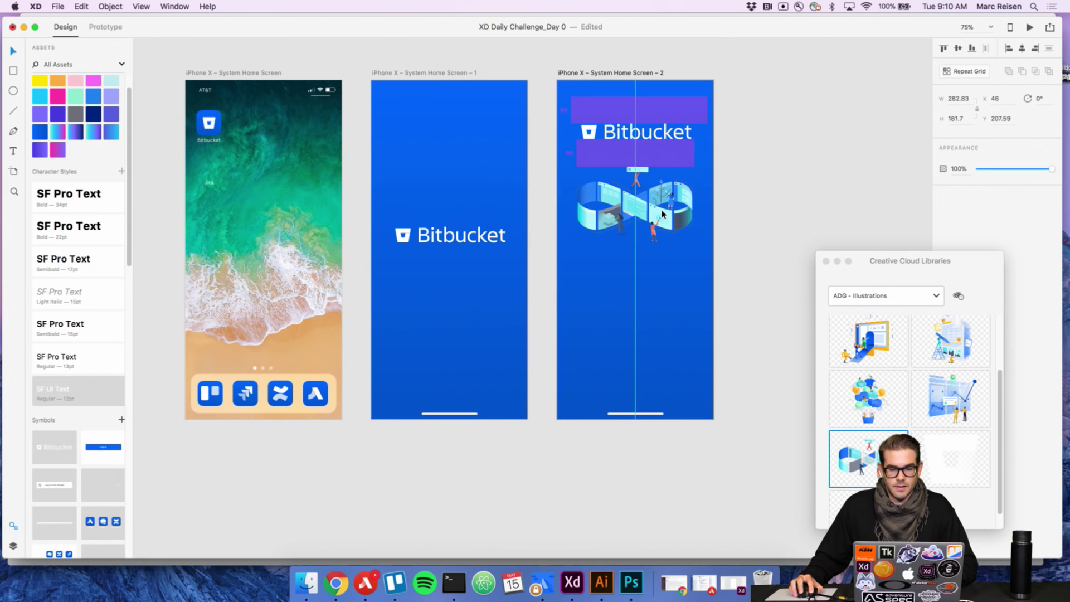
drag(662, 213, 663, 214)
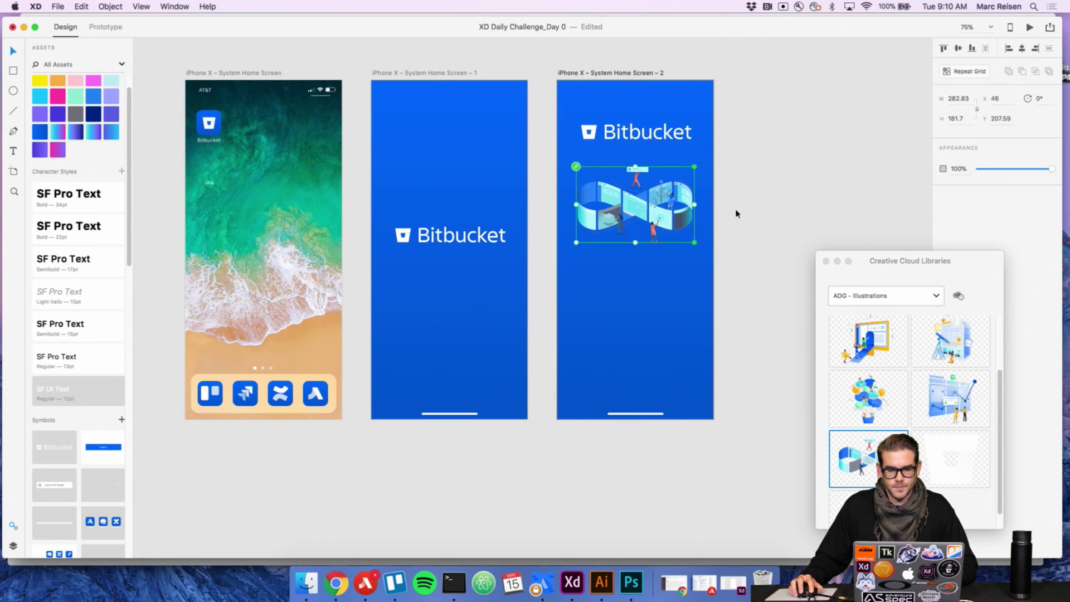
click(730, 256)
Add the "Log in" and "Log in with Google" button symbols to the lower part of the artboard, stacked with the Google button on top.
scroll(724, 303, down, 1)
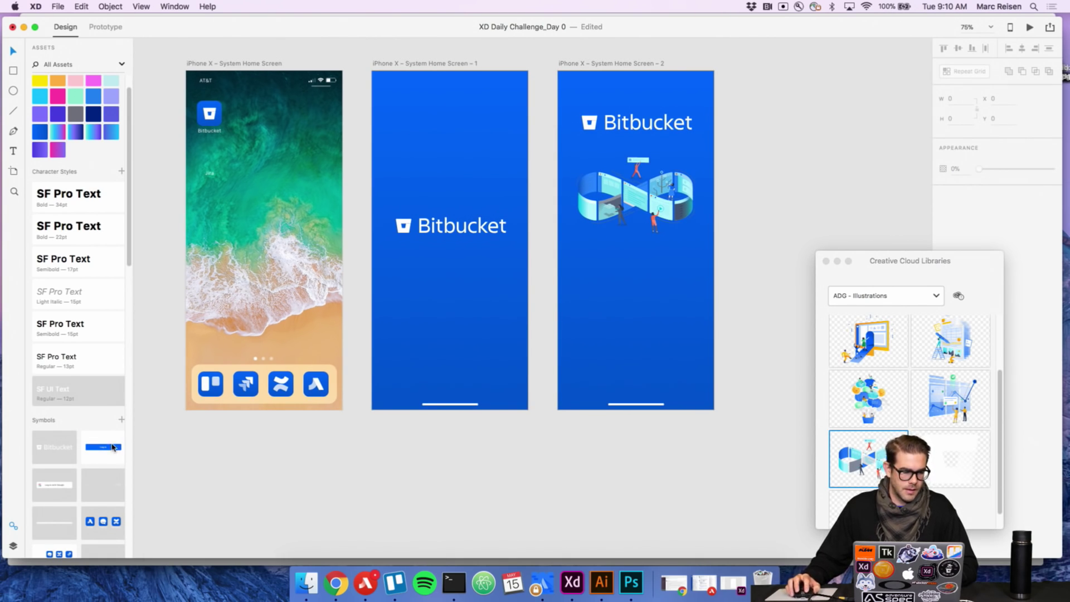
drag(103, 449, 559, 383)
drag(641, 360, 661, 374)
click(501, 494)
drag(66, 488, 639, 342)
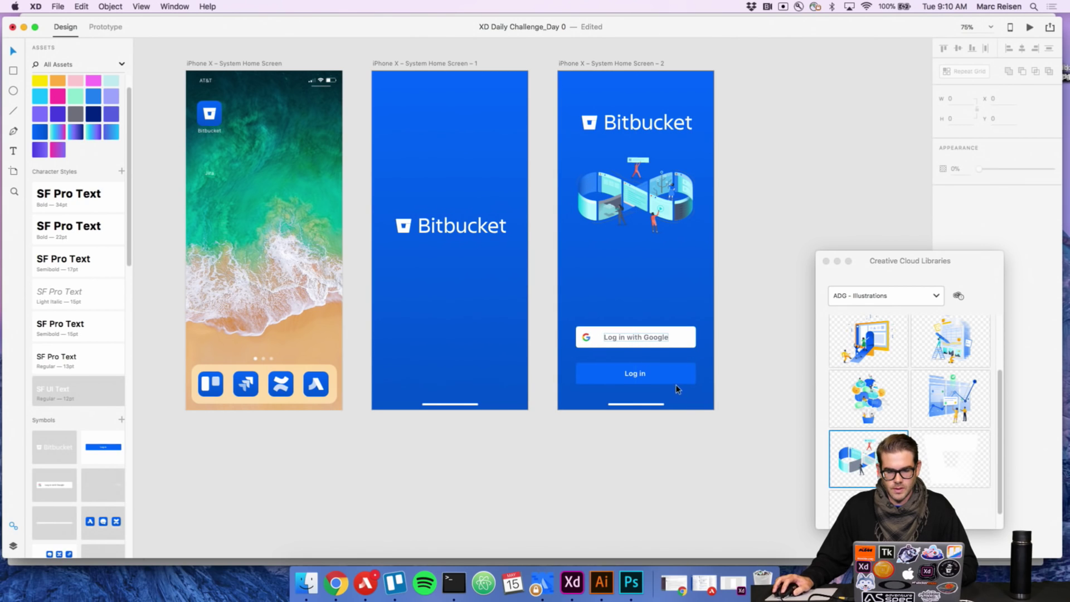
drag(676, 380, 676, 313)
shift+click(682, 339)
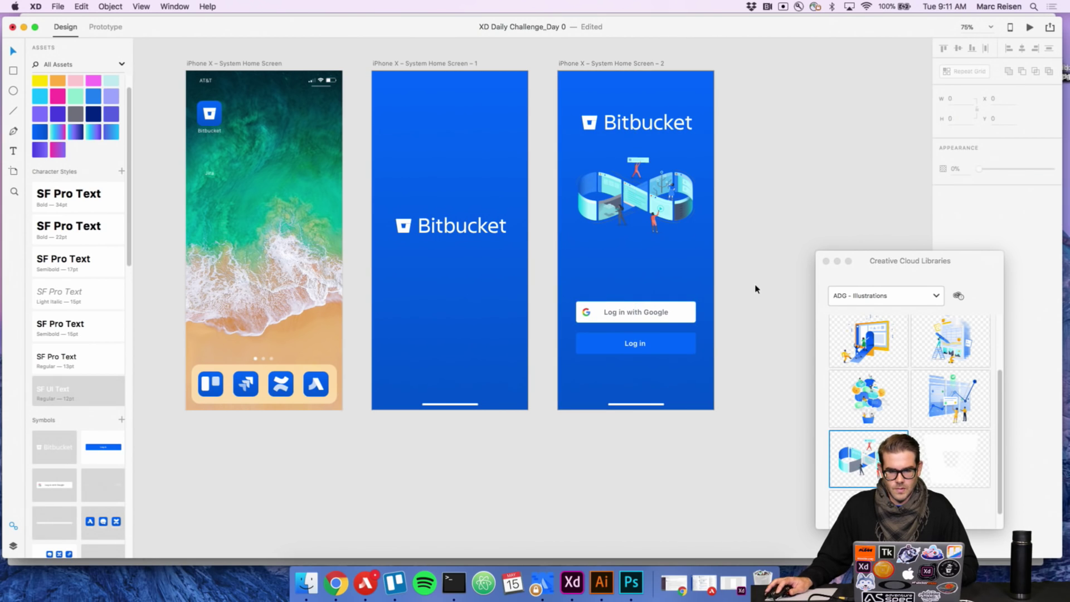
Adjust the vertical spacing by moving the illustration down slightly and placing the Log in button at X 44, Y 635.
drag(650, 211, 667, 231)
drag(688, 346, 681, 349)
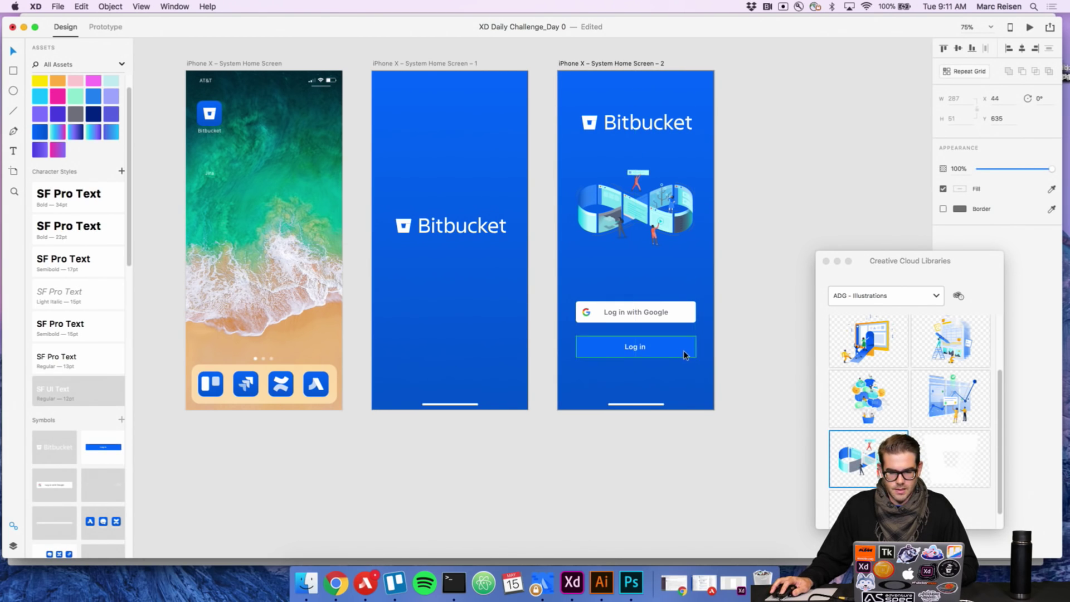
click(663, 230)
drag(664, 231, 666, 238)
click(756, 216)
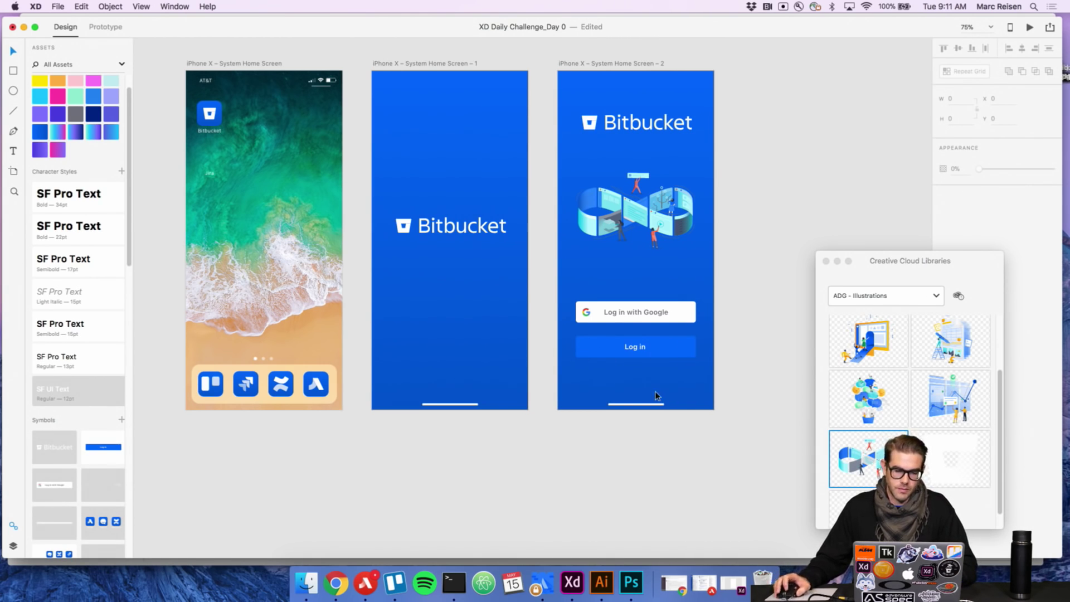
Add the text "This is for Bitbucket Cloud" below the Log in button and apply the SF UI Text Regular 12pt character style.
click(75, 392)
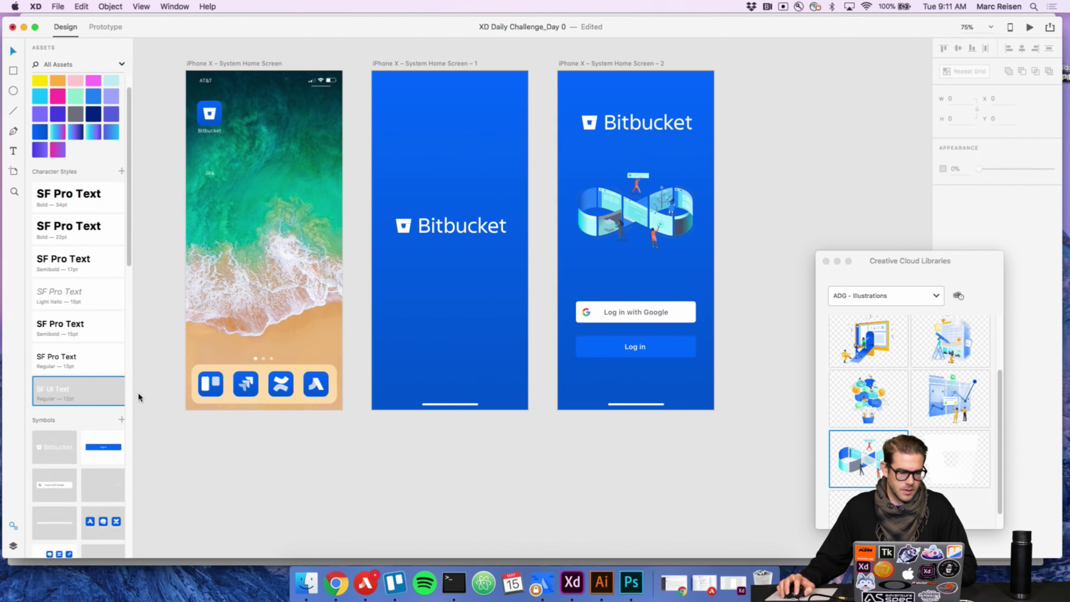
key(t)
click(622, 385)
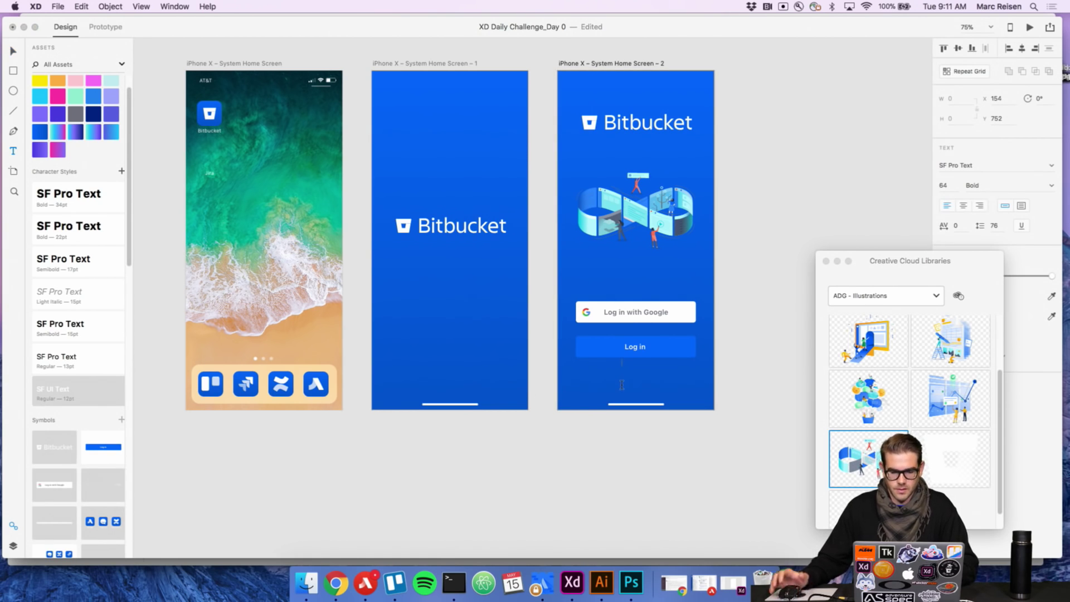
text(This is for)
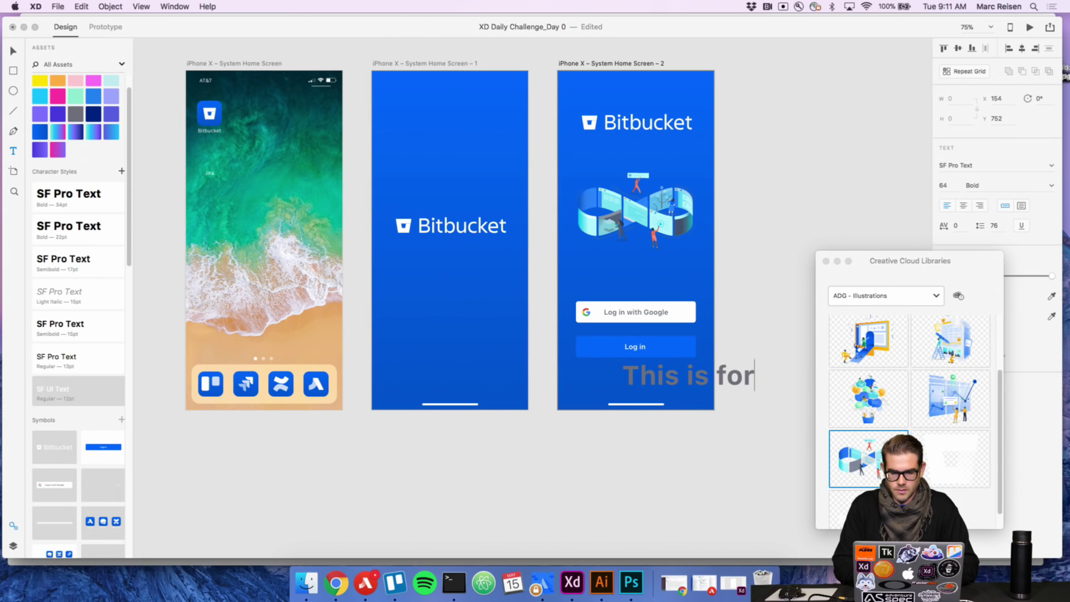
text( Bitb)
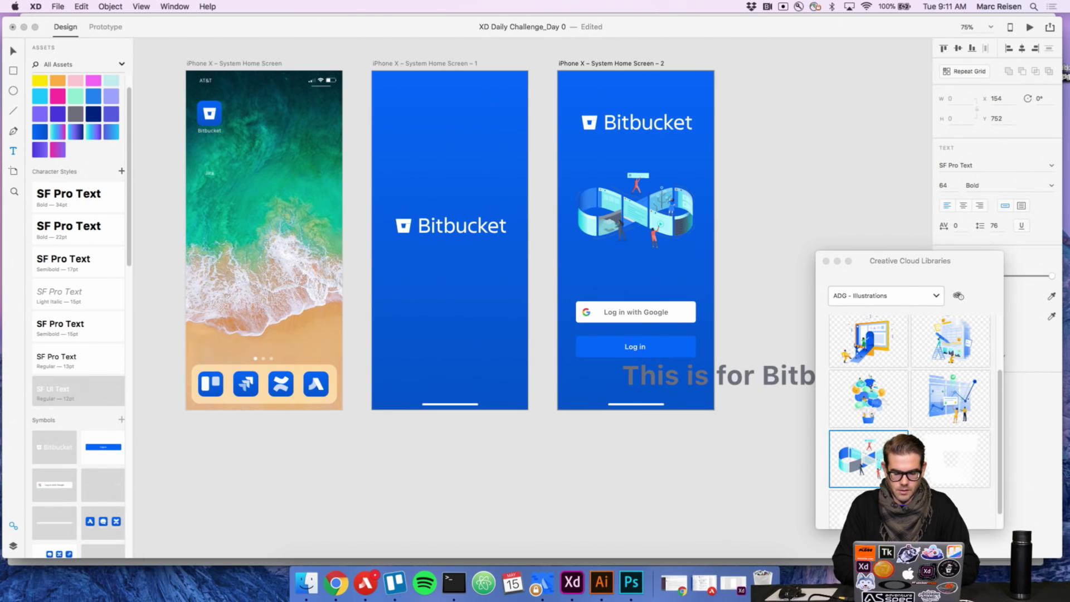
key(Escape)
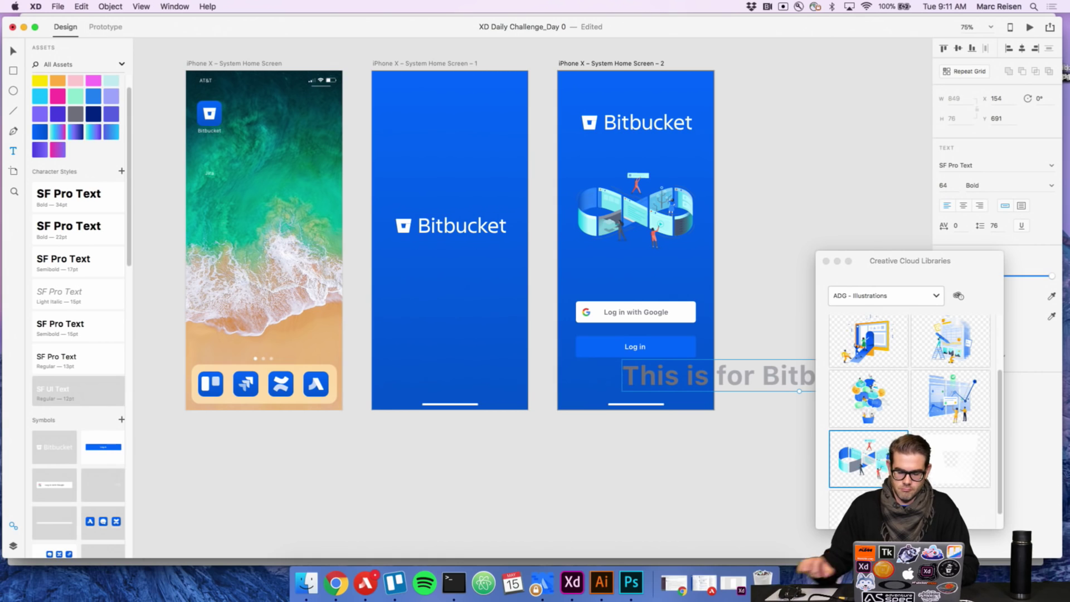
click(92, 399)
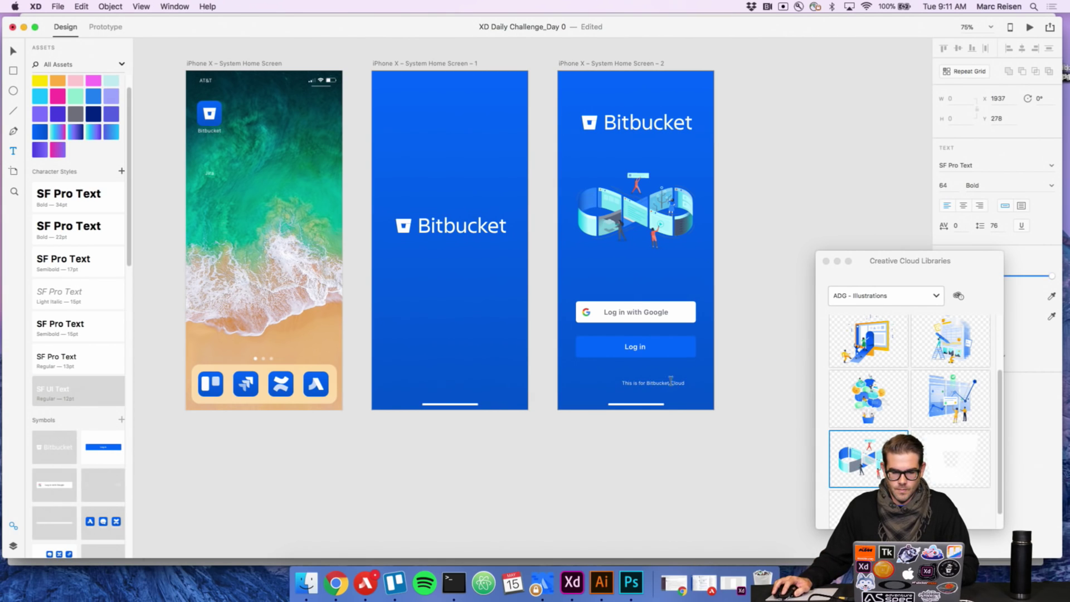
Centre the "This is for Bitbucket Cloud" text closely beneath the Log in button at X 113, Y 709.
key(z)
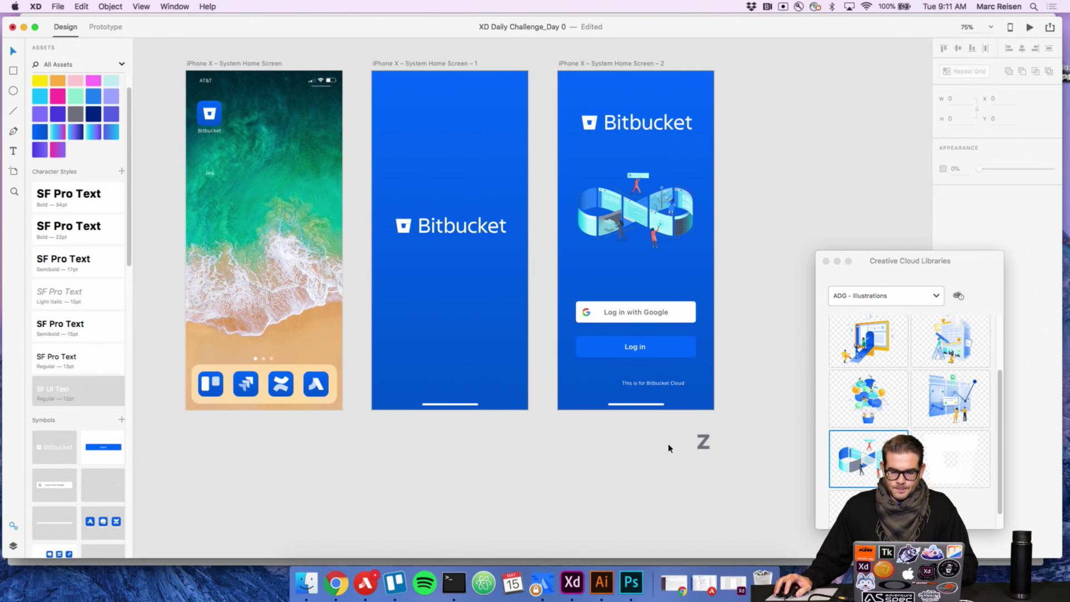
key(v)
key(z)
drag(635, 396, 667, 370)
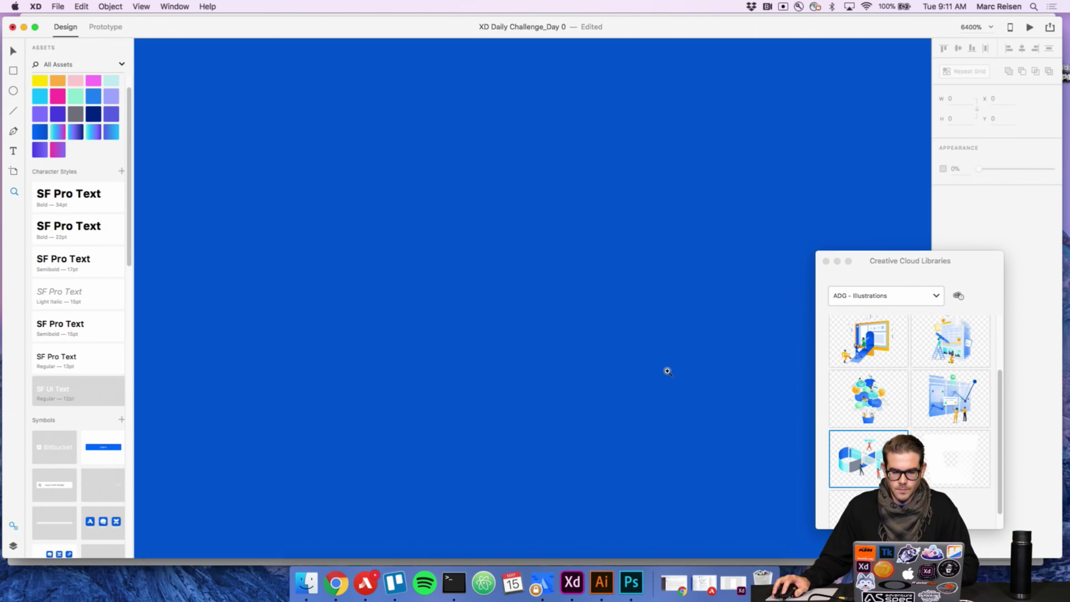
alt+click(667, 372)
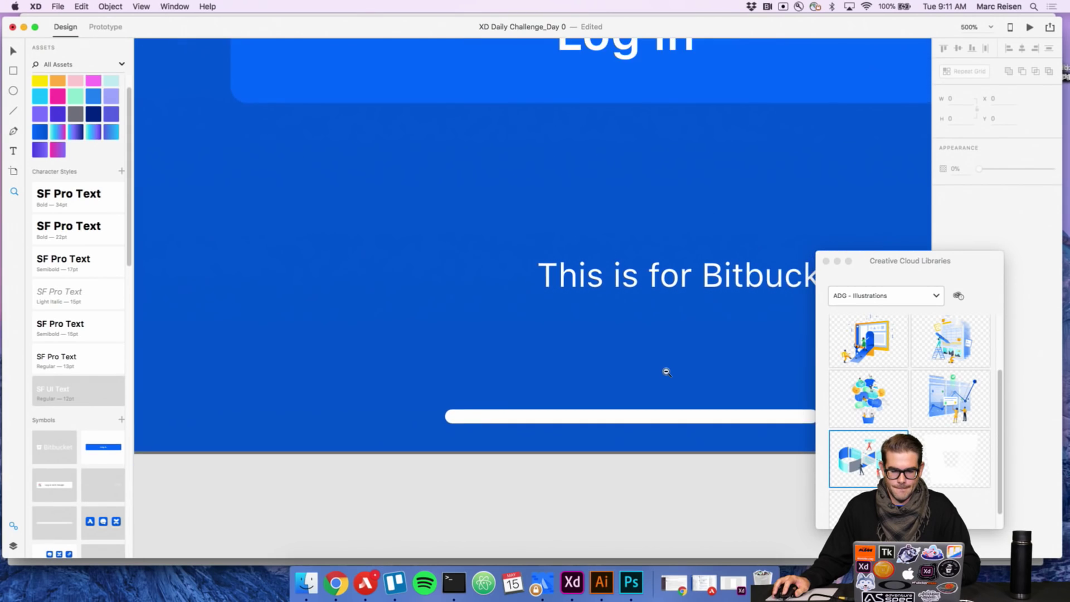
drag(674, 326, 584, 257)
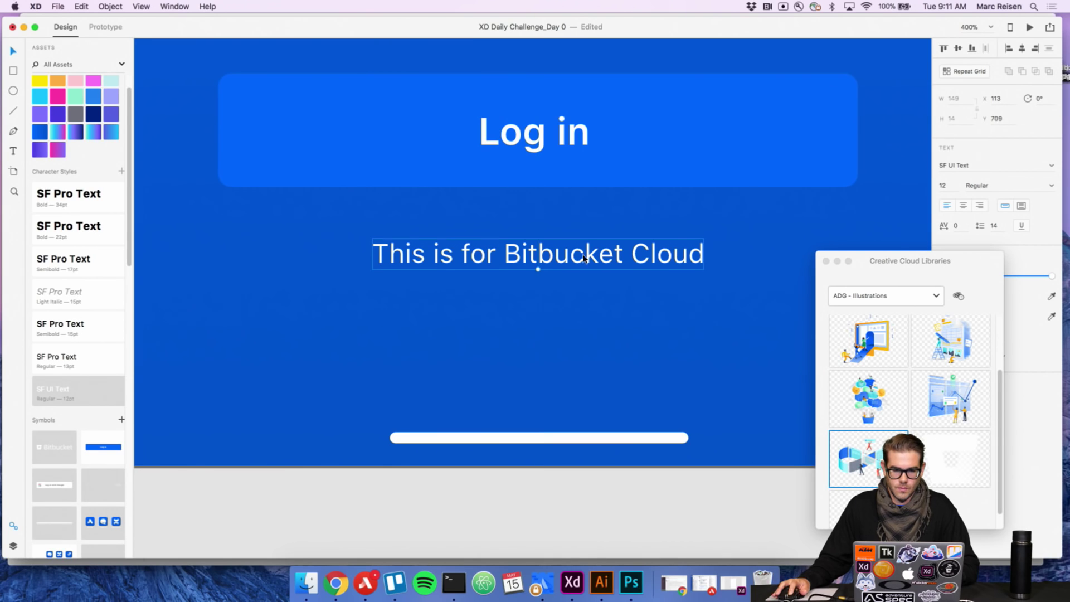
scroll(591, 308, down, 10)
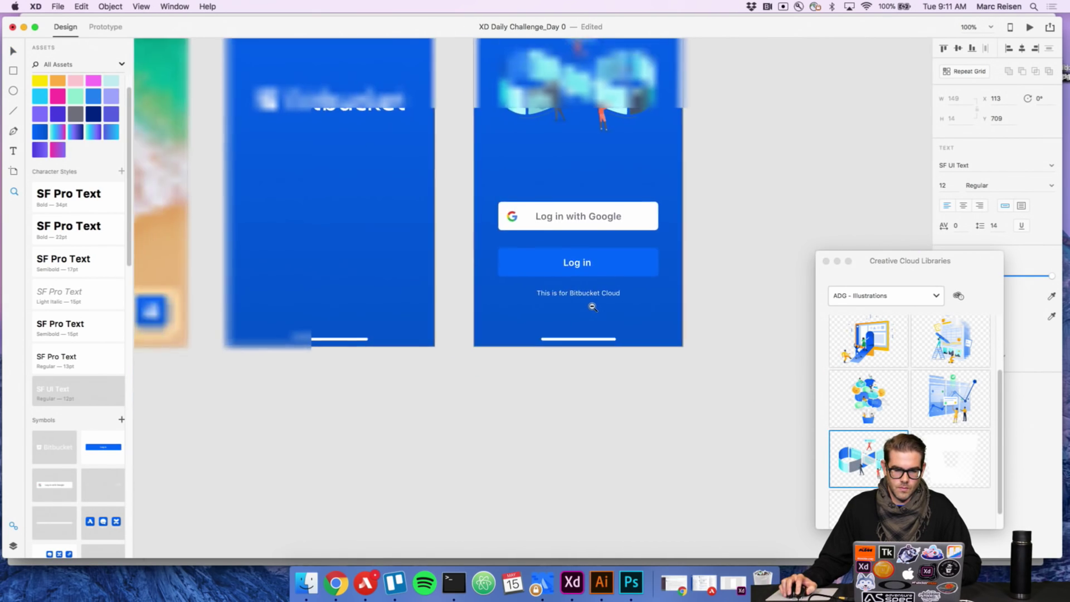
scroll(587, 272, up, 3)
scroll(587, 272, left, 2)
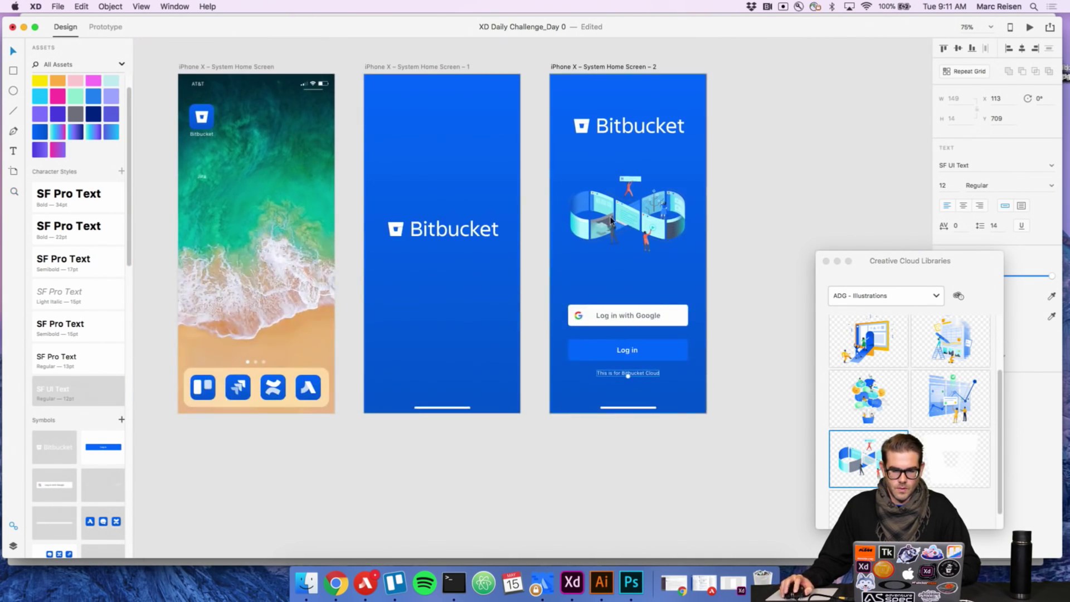
Nudge the infinity-loop illustration down to Y 251.59 and enlarge it slightly on both sides.
click(644, 223)
drag(644, 223, 645, 226)
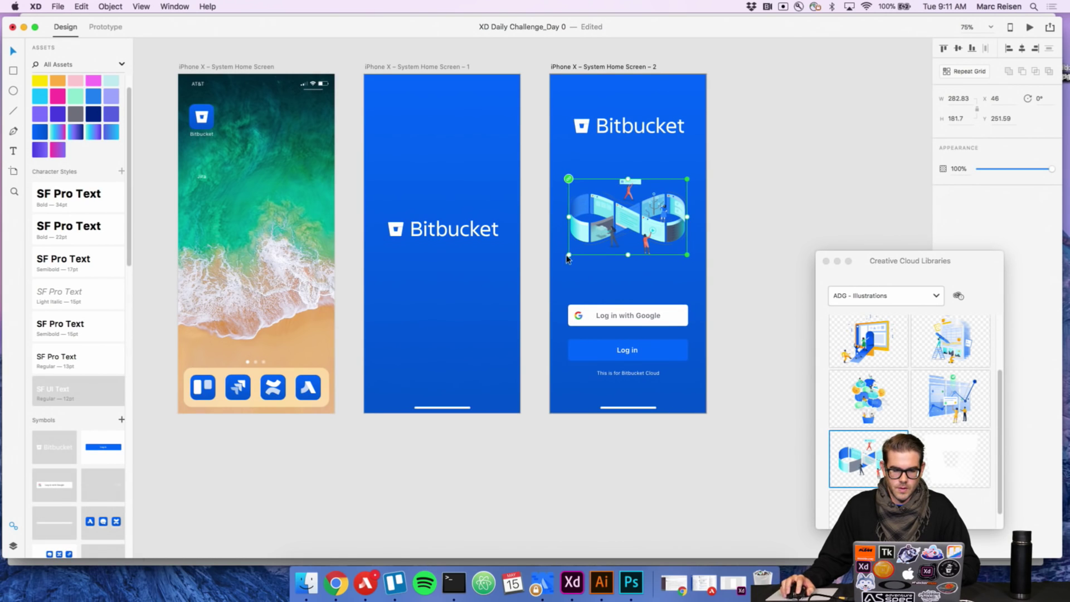
drag(567, 256, 562, 260)
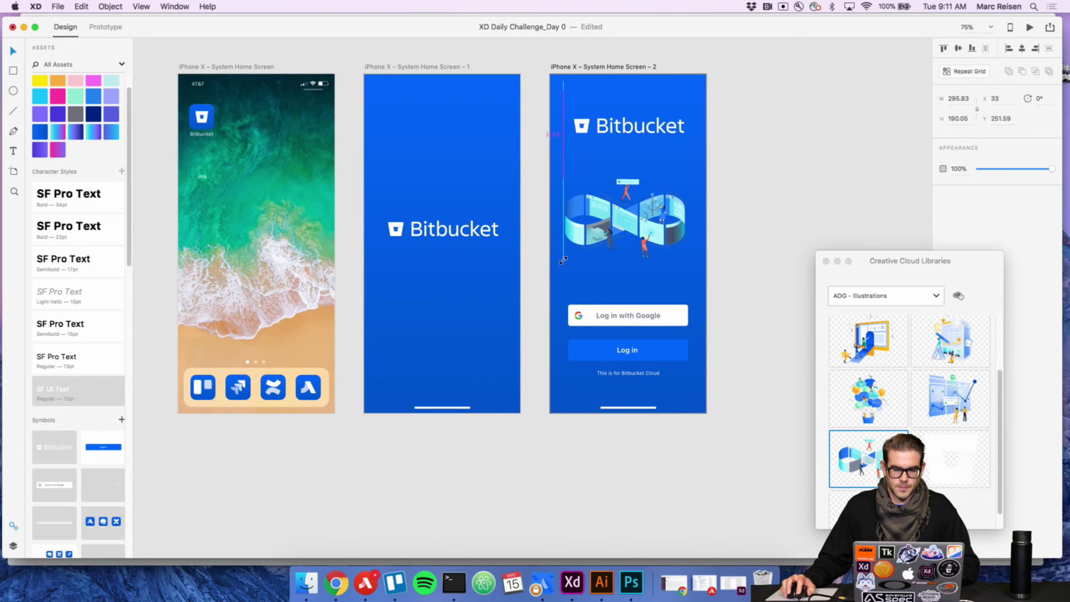
drag(688, 260, 672, 241)
Rename the artboard with the centred Bitbucket logo as "Splash Screen".
key(z)
alt+click(697, 246)
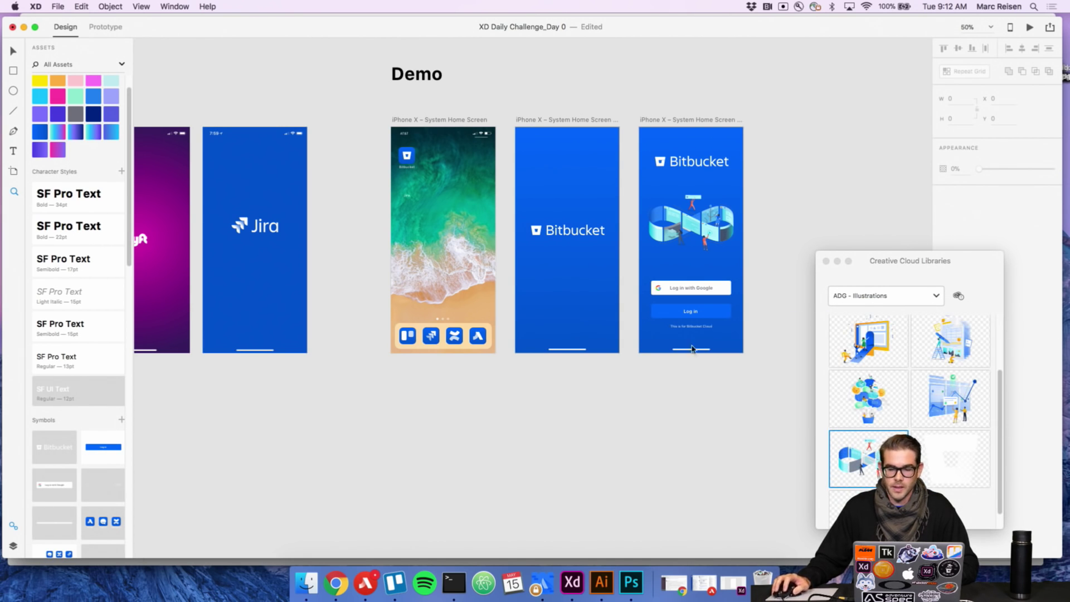
scroll(572, 340, up, 5)
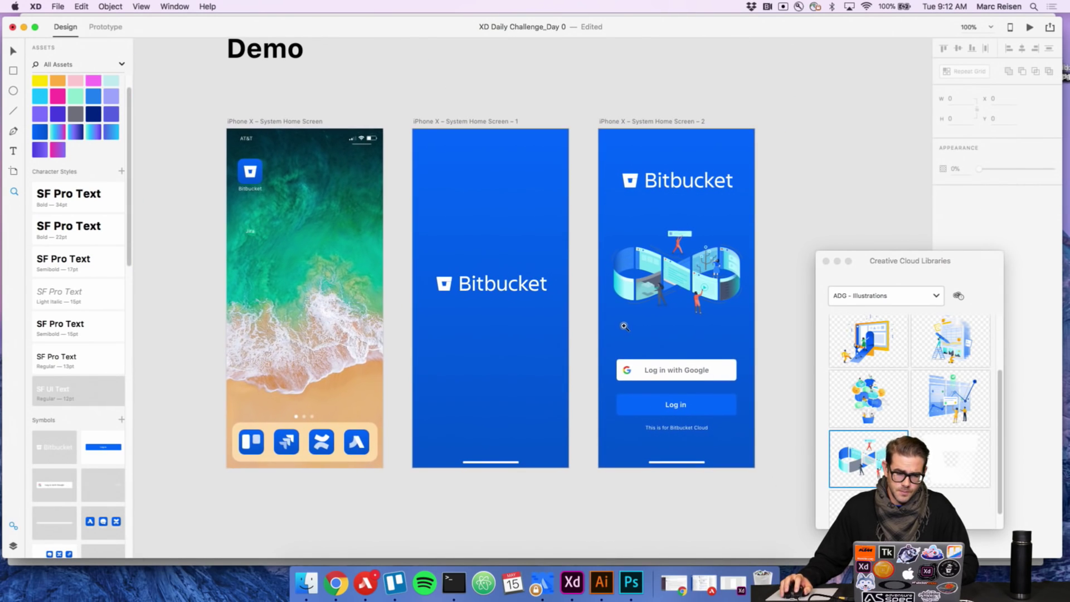
scroll(613, 296, up, 2)
scroll(580, 296, down, 2)
key(v)
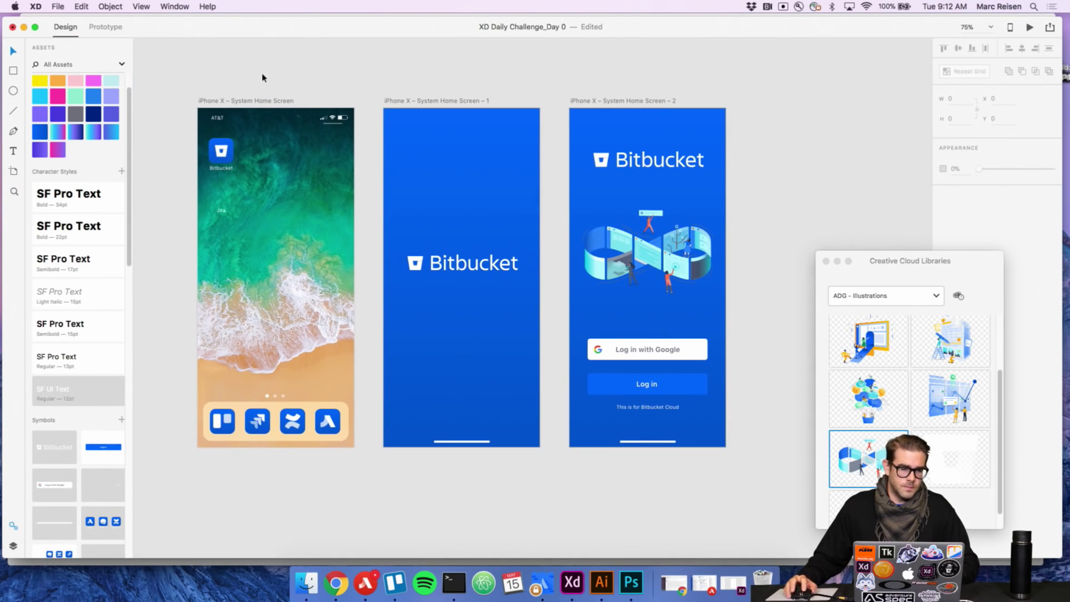
double_click(431, 101)
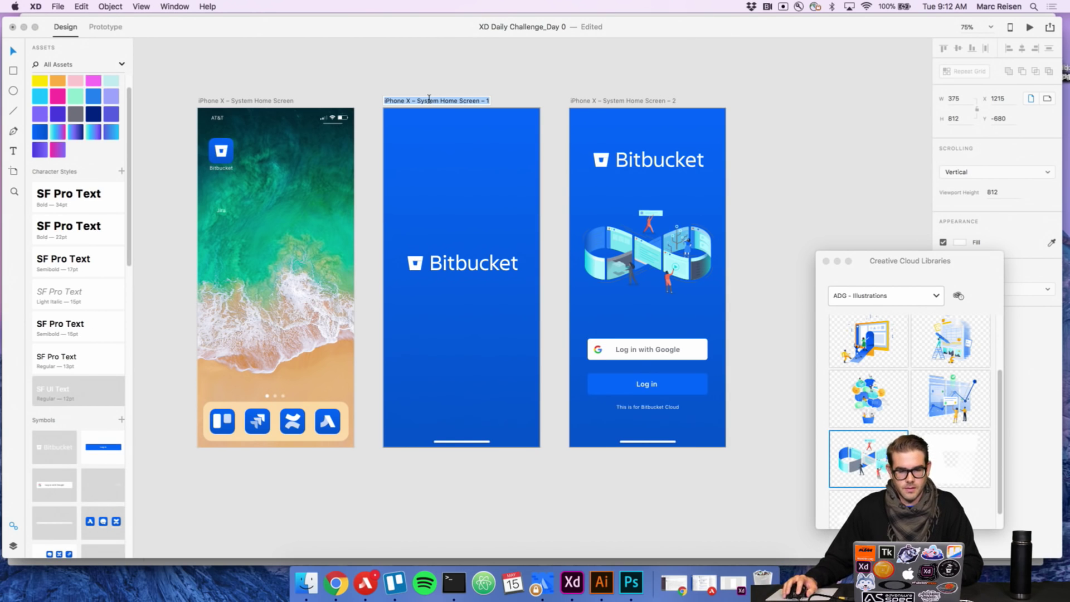
text(Splash Screen)
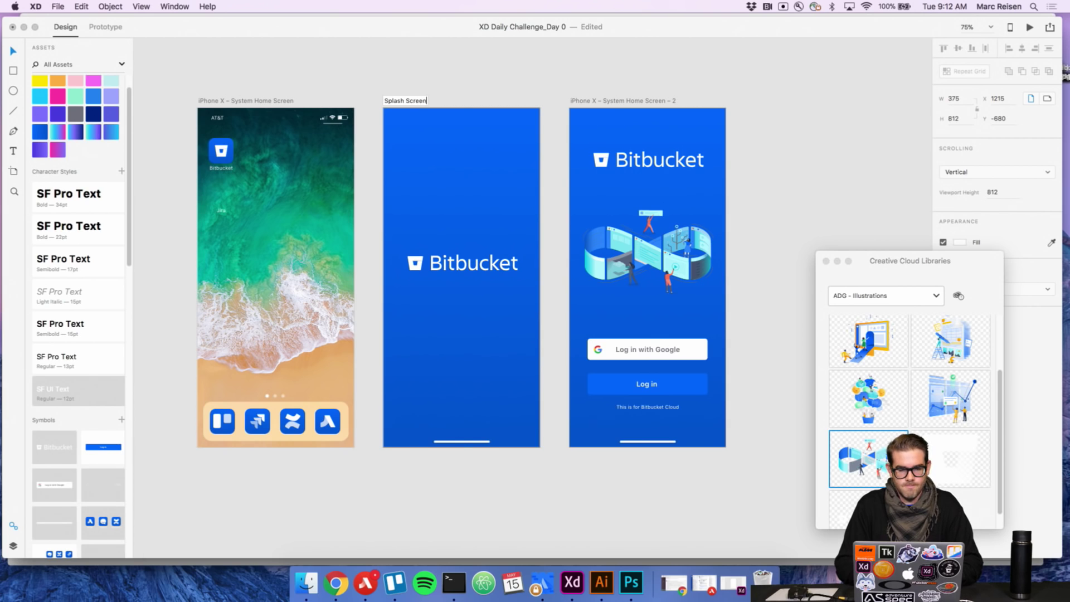
click(410, 100)
Rename the artboard with the illustration and login buttons as "Login Screen".
click(603, 102)
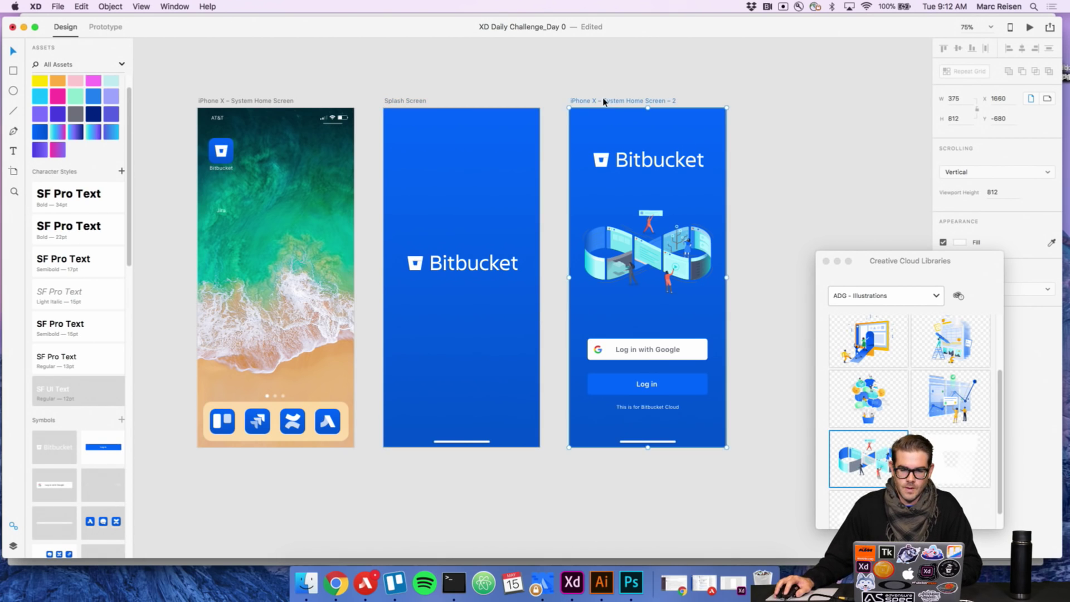
double_click(603, 102)
text(Login Screen)
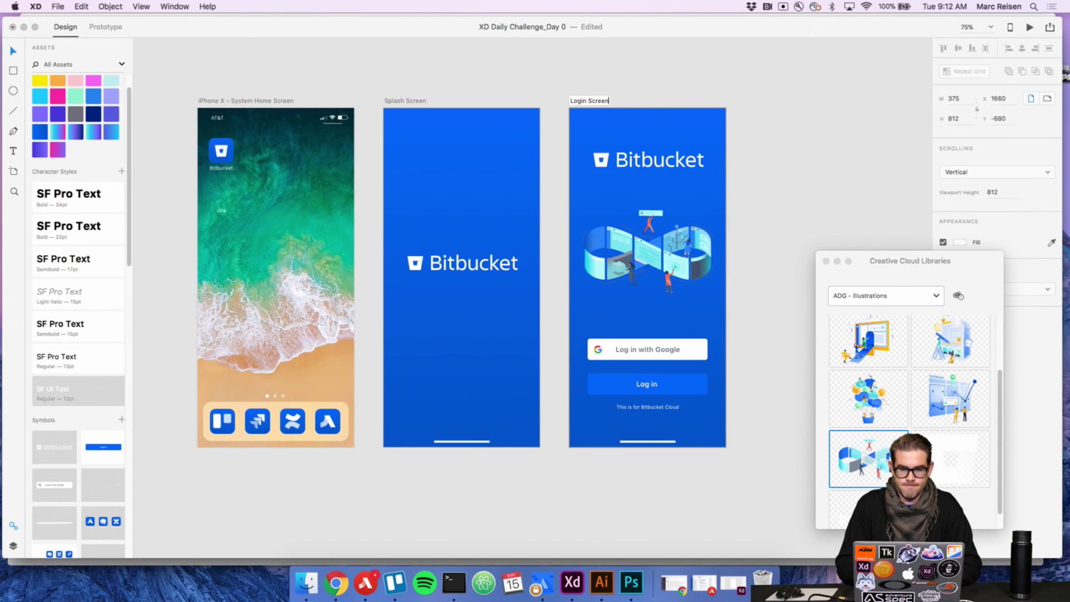
key(Return)
Rename the artboard with the beach wallpaper and app icons as "System Home Screen".
click(256, 101)
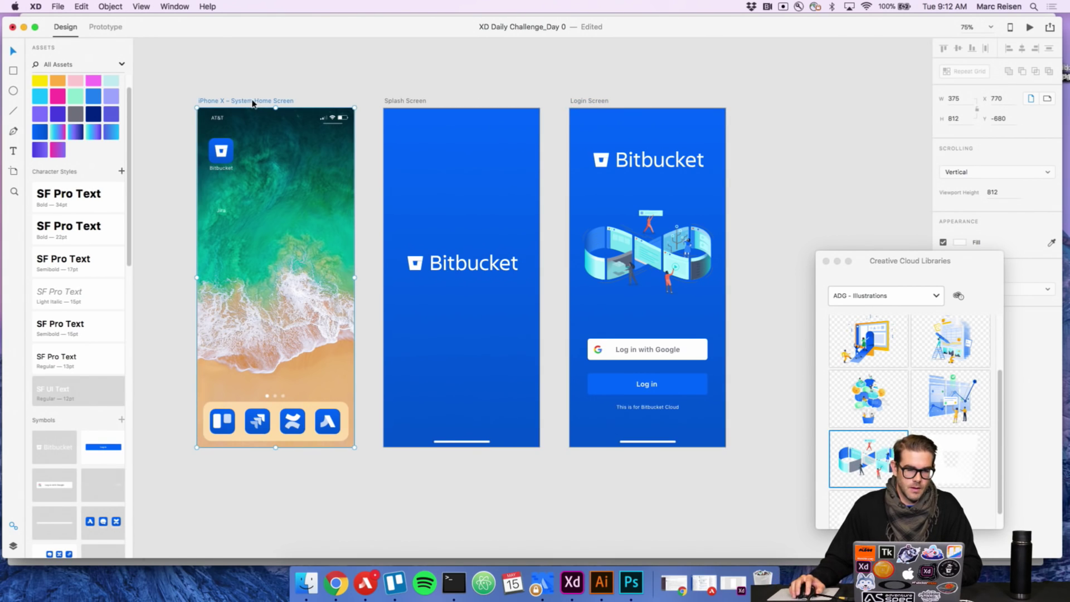
double_click(217, 102)
drag(230, 101, 193, 98)
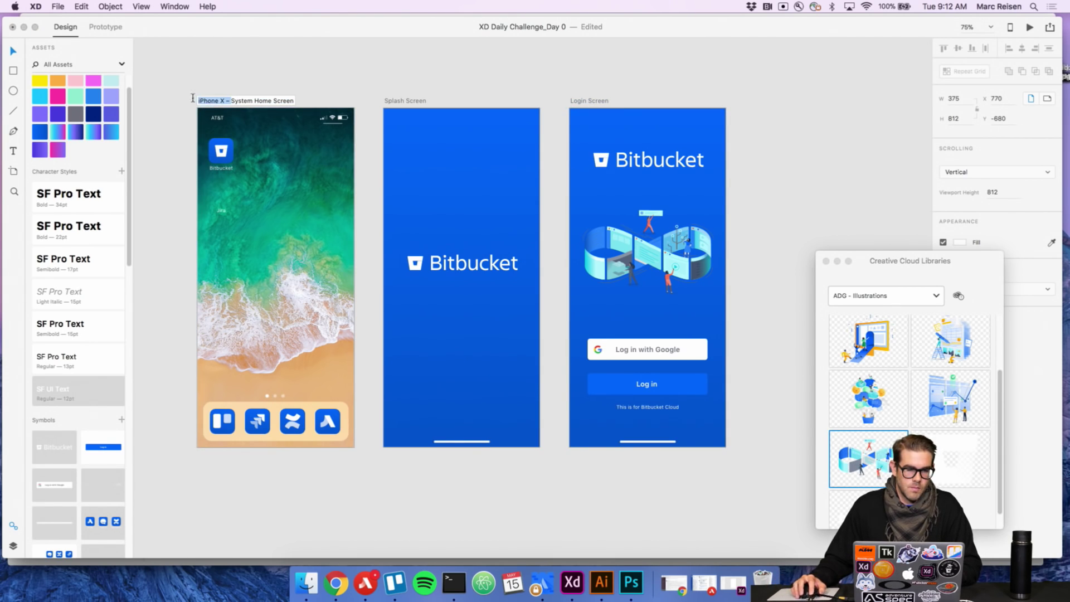
key(BackSpace)
key(Return)
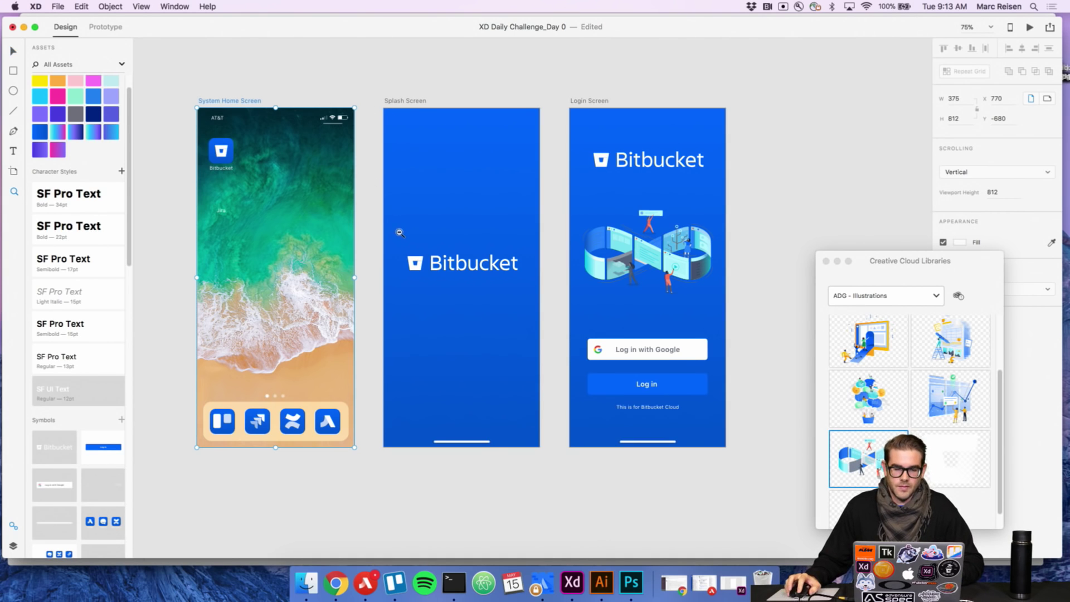
Look over the Anchor, Lyft and Jira example splash screens, the challenge brief and the Demo artboards.
scroll(394, 229, down, 3)
scroll(537, 223, left, 10)
scroll(492, 208, up, 3)
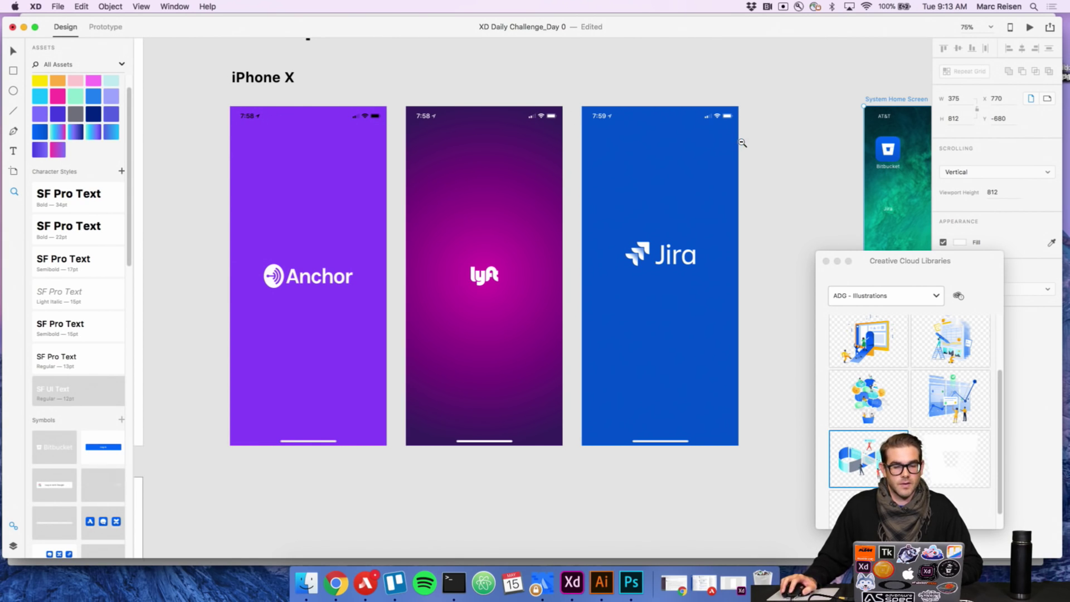
scroll(741, 143, down, 3)
scroll(651, 138, right, 5)
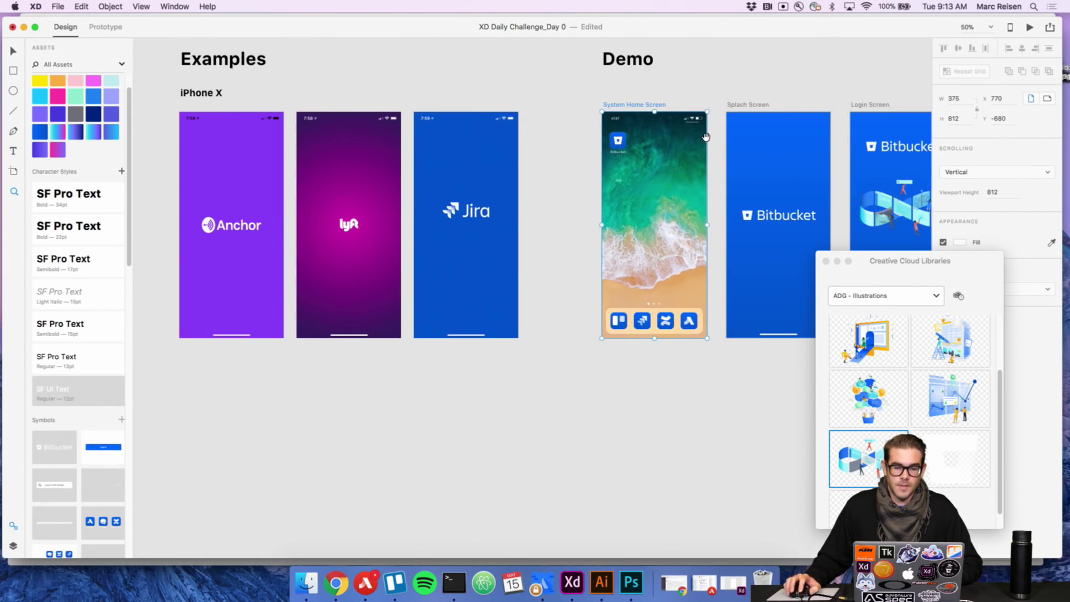
scroll(672, 141, right, 4)
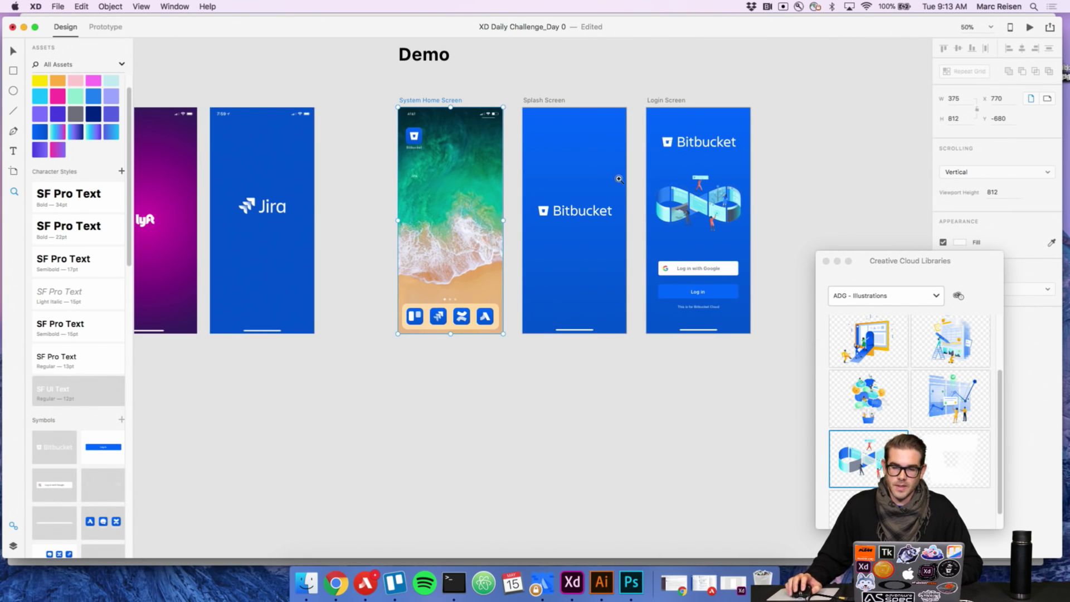
scroll(601, 178, down, 2)
scroll(439, 204, left, 5)
drag(439, 205, 581, 261)
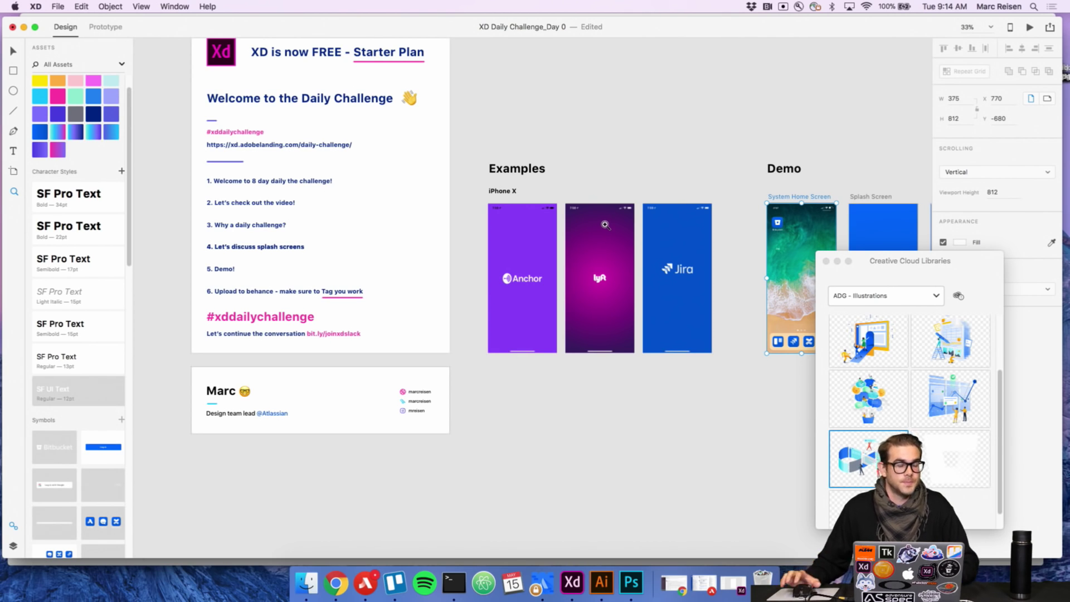
scroll(557, 251, right, 5)
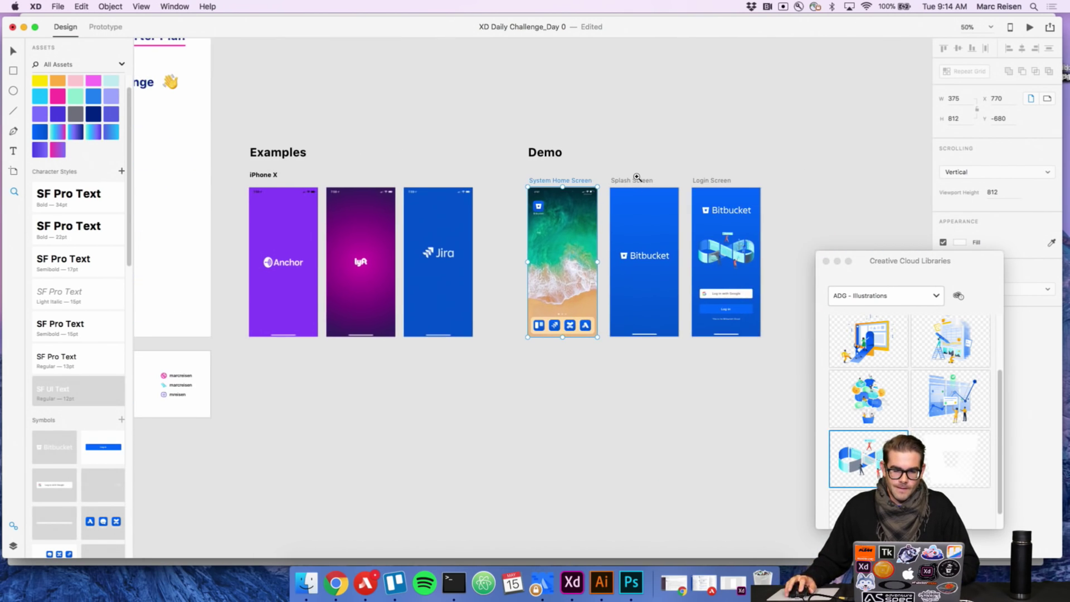
scroll(636, 174, up, 3)
Select the System Home Screen, Splash Screen and Login Screen artboards together and open the export settings for the selection.
key(Escape)
click(400, 184)
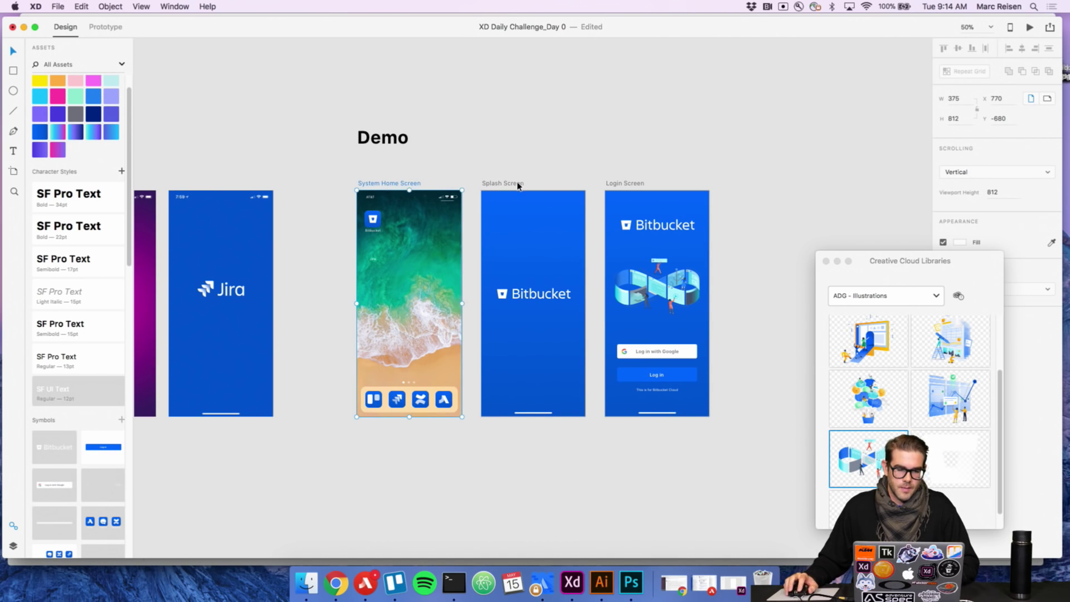
shift+click(517, 184)
shift+click(633, 184)
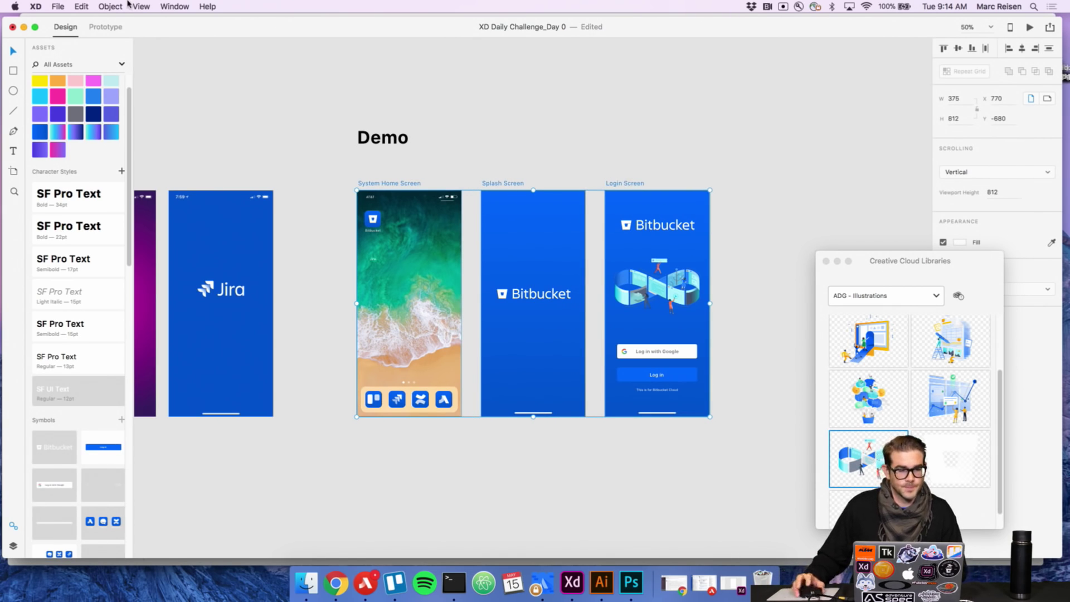
click(56, 7)
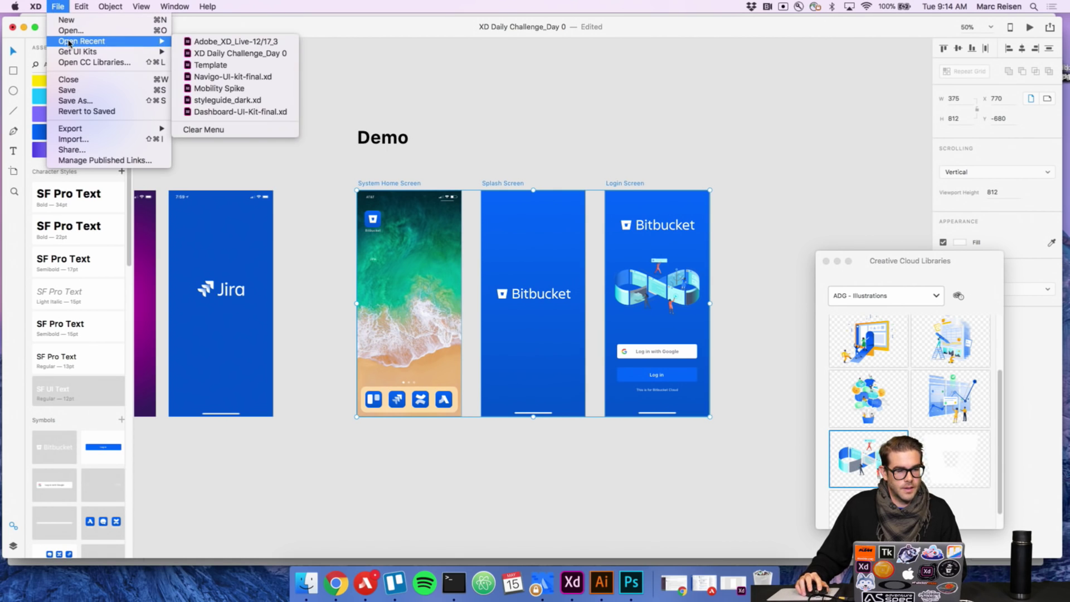
mouse_move(92, 130)
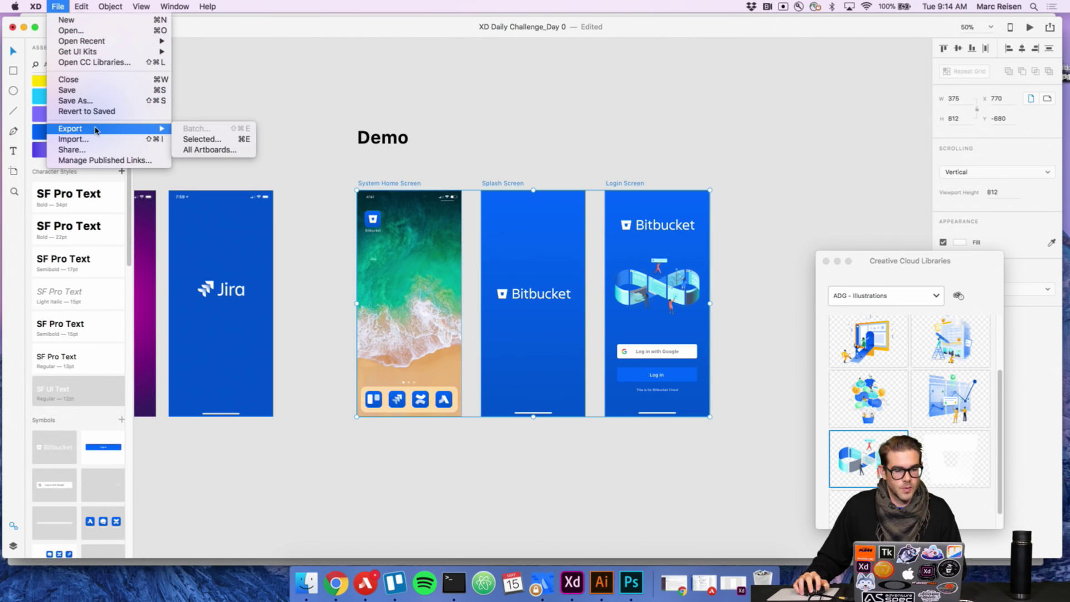
click(213, 141)
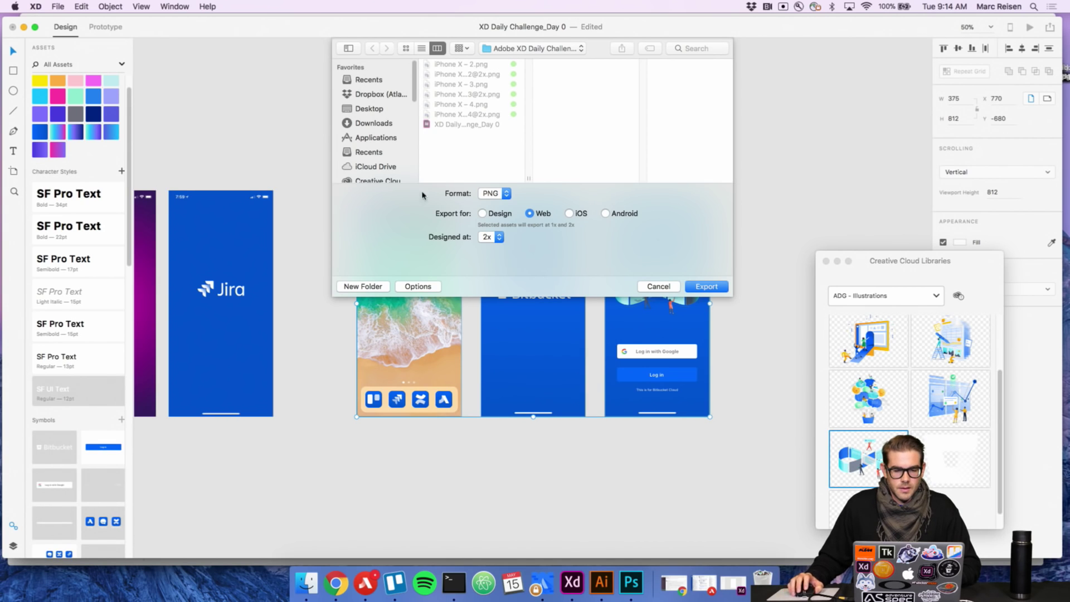
Create a folder named "XD Daily Challenge - Splash Screen" and export the selected artboards into it as PNG for Web, designed at 2x.
click(375, 286)
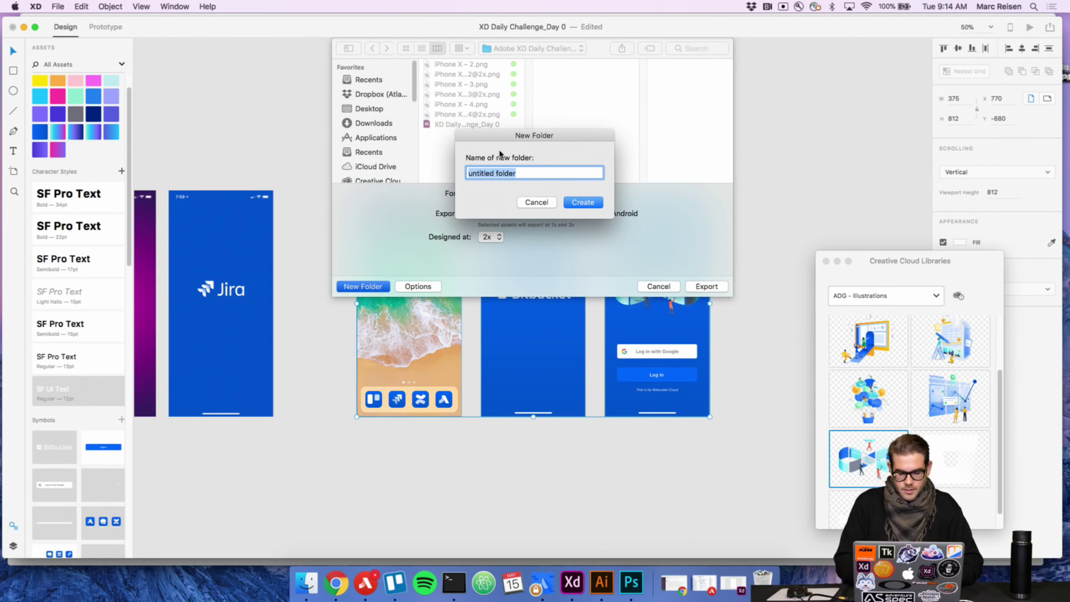
text(X)
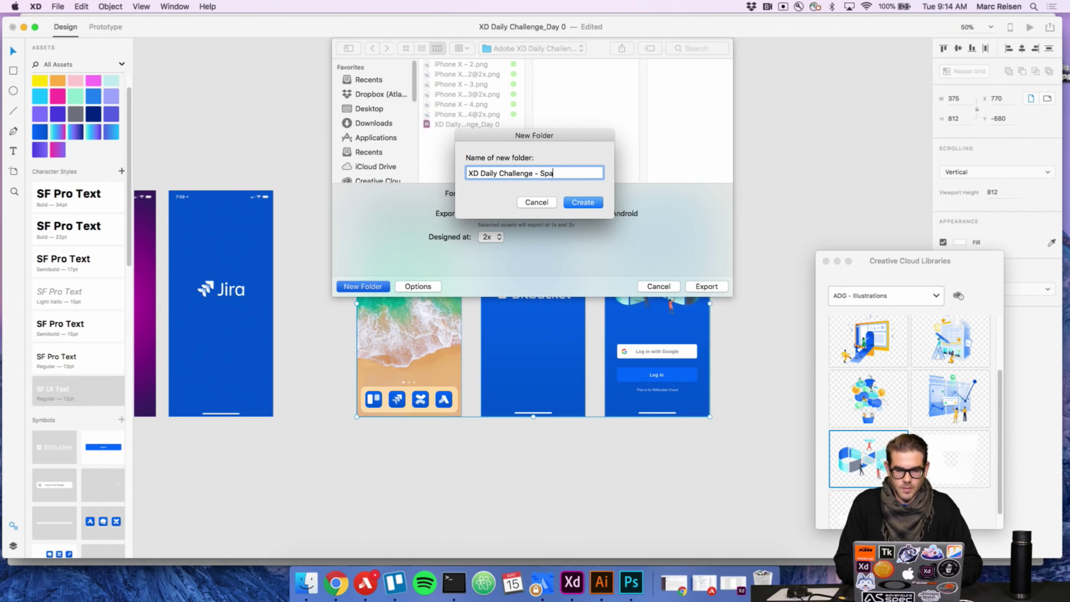
text(D Daily Challenge - Splash Screen)
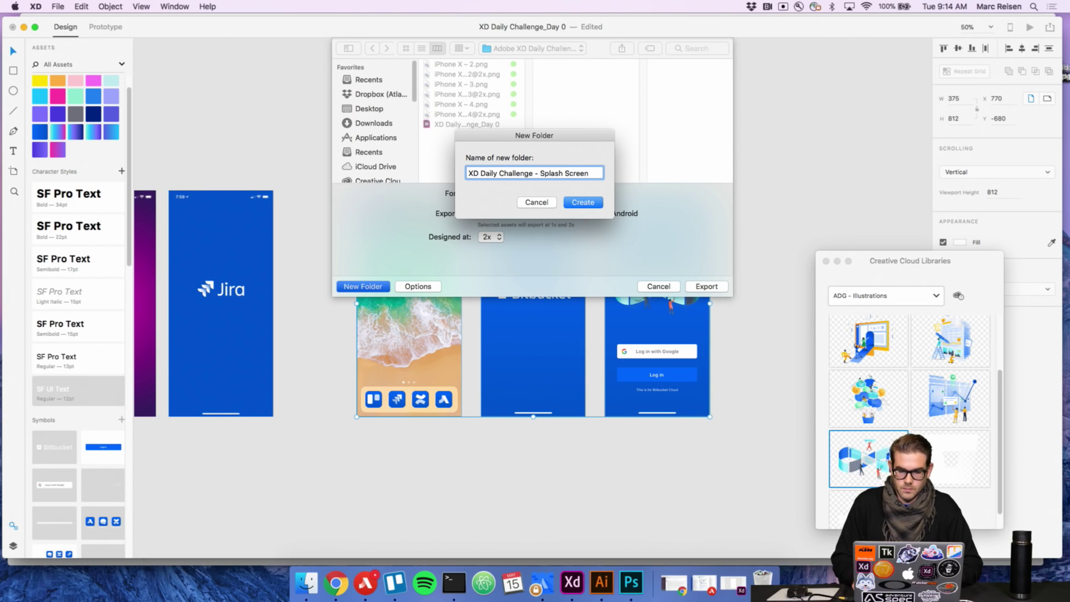
key(Return)
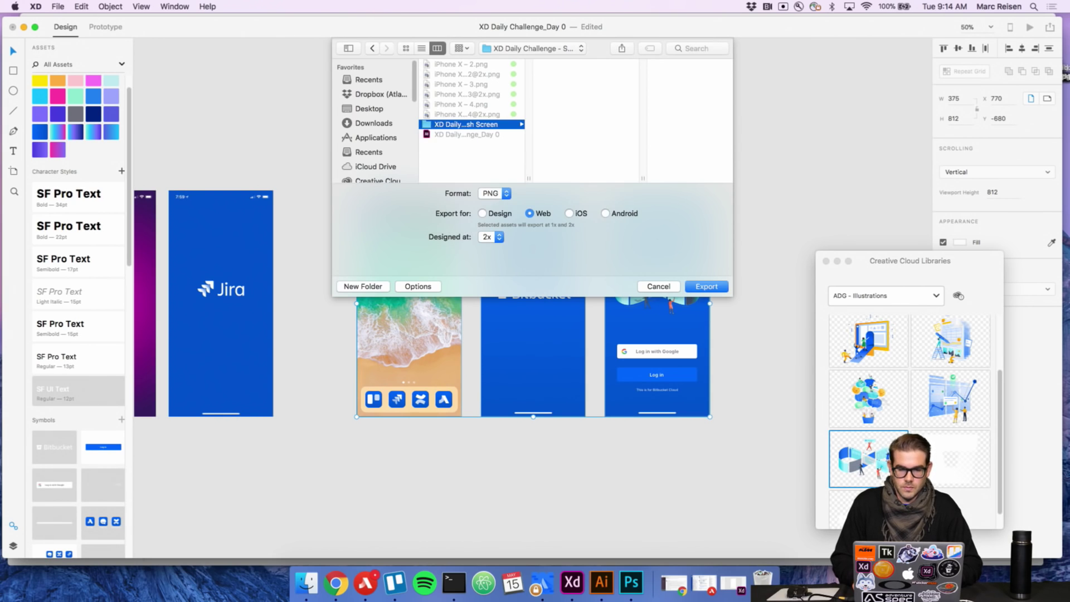
click(707, 287)
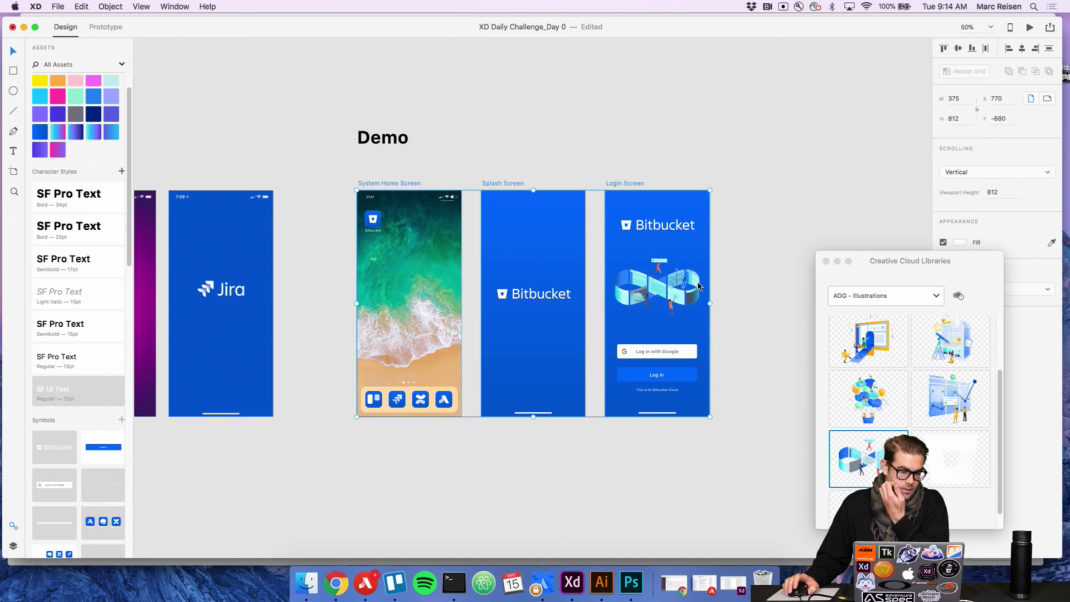
Switch to Behance in Chrome, leave the open "XD Daily Challenge - Splash screen" draft and start a new project.
key(super+Tab)
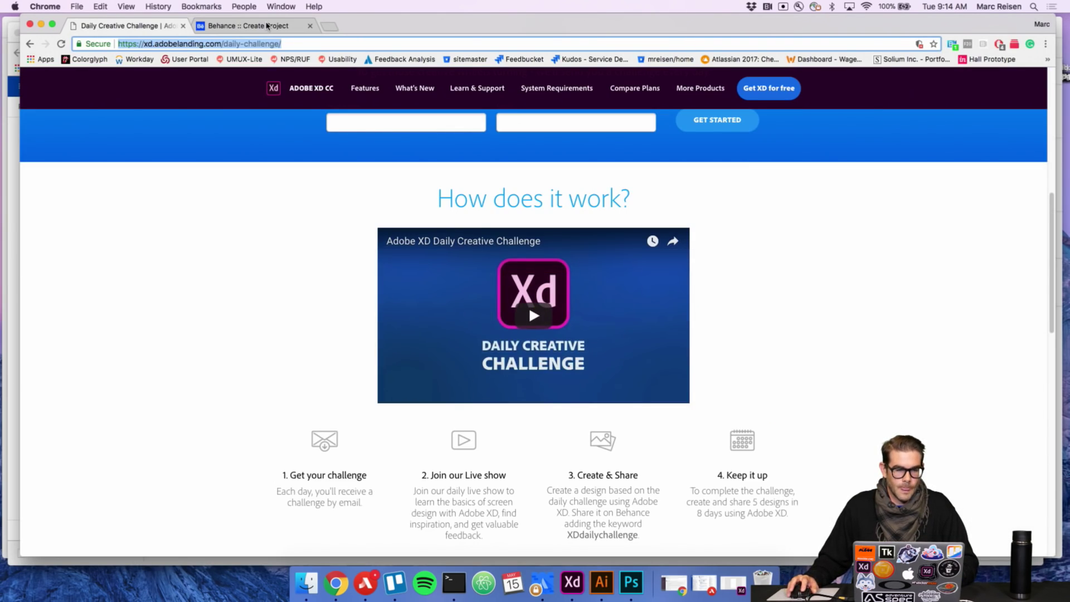
click(267, 26)
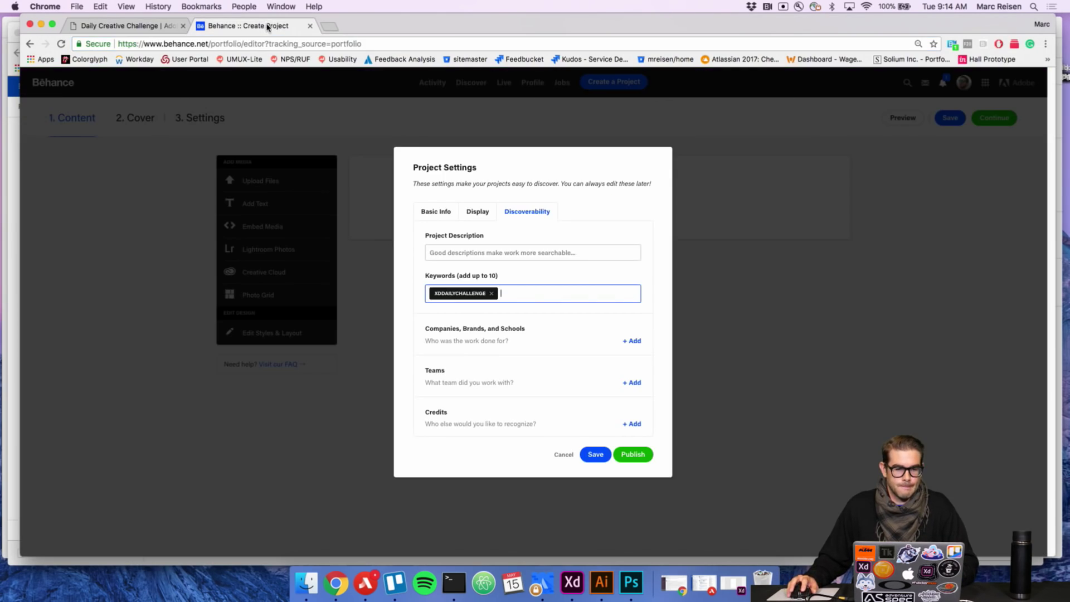
click(351, 167)
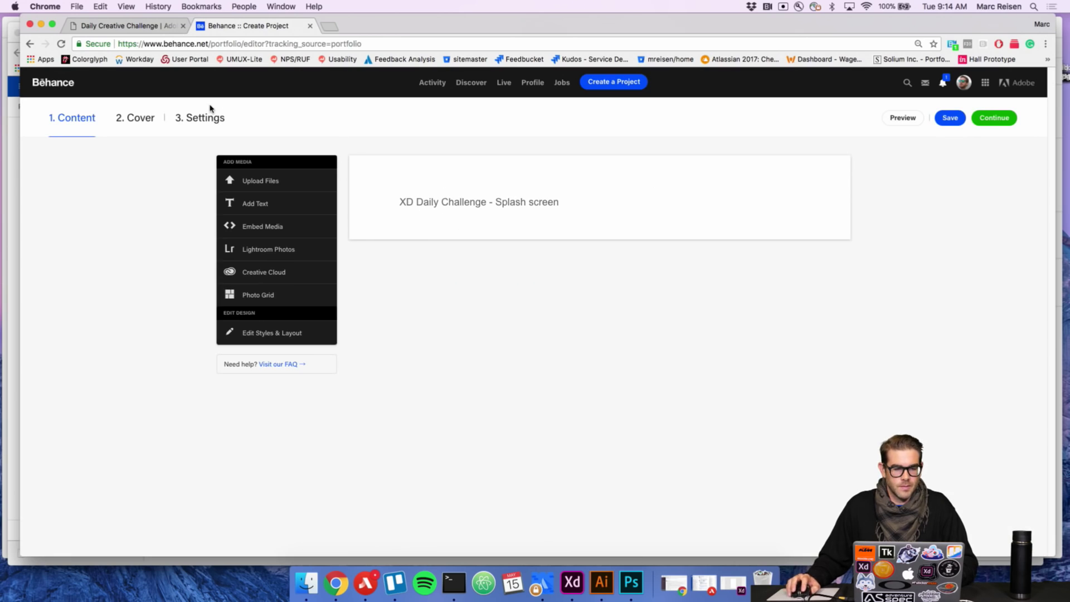
click(30, 44)
click(617, 201)
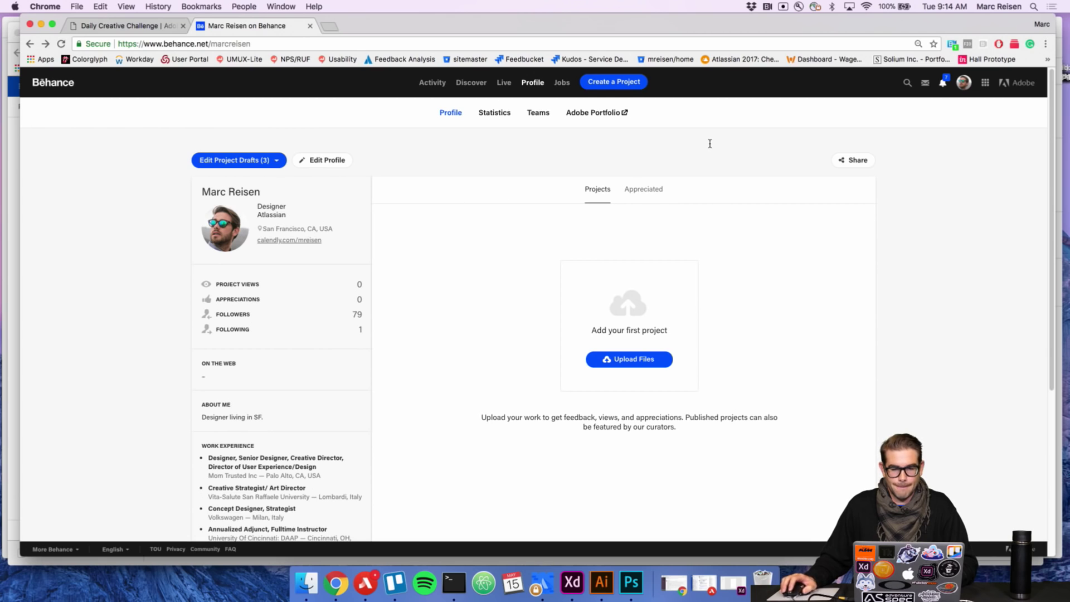
click(625, 82)
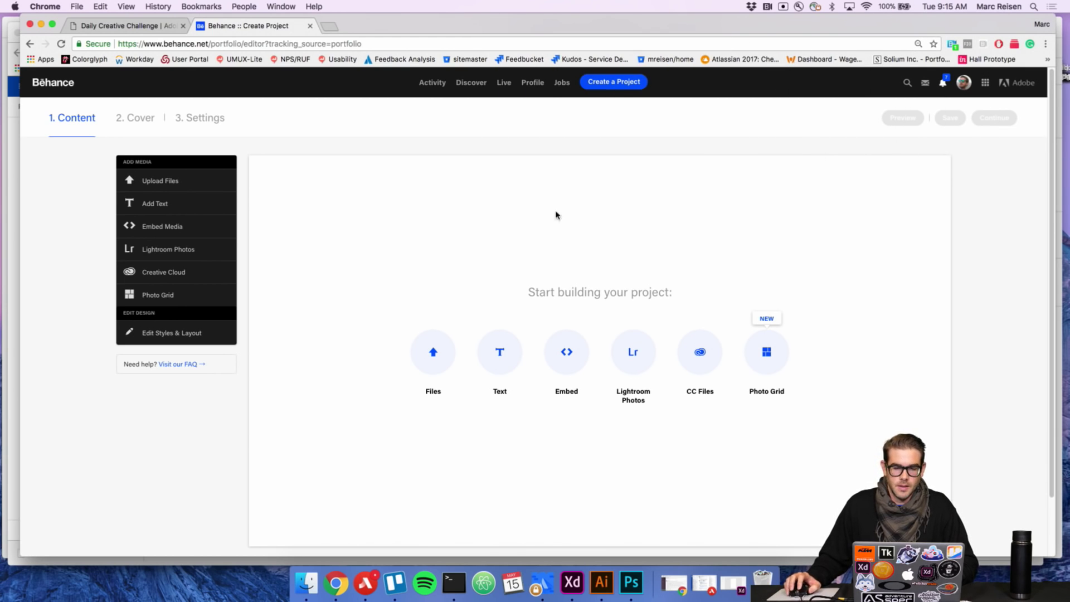
Start a file upload in the new project and browse to the "XD Daily Challenge - Splash Screen" folder inside the Adobe XD Daily Challenge folder.
click(440, 361)
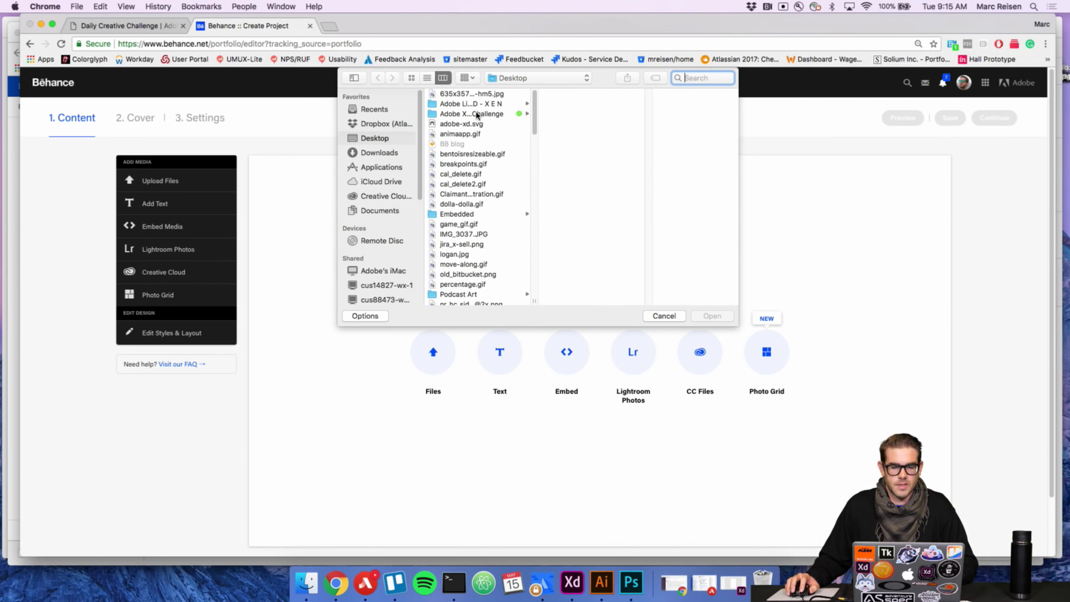
key(Escape)
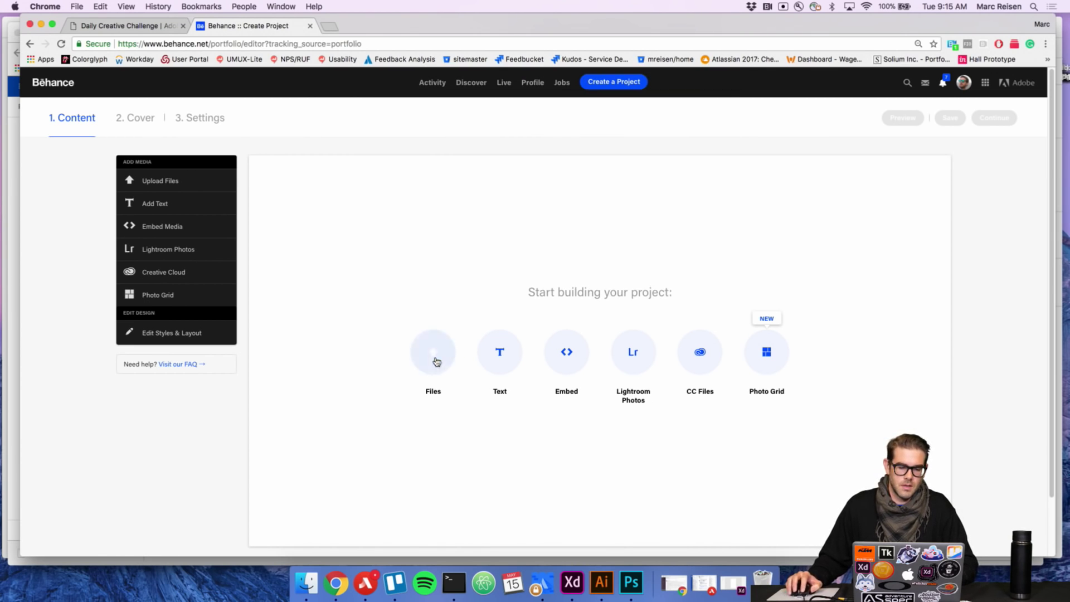
click(434, 358)
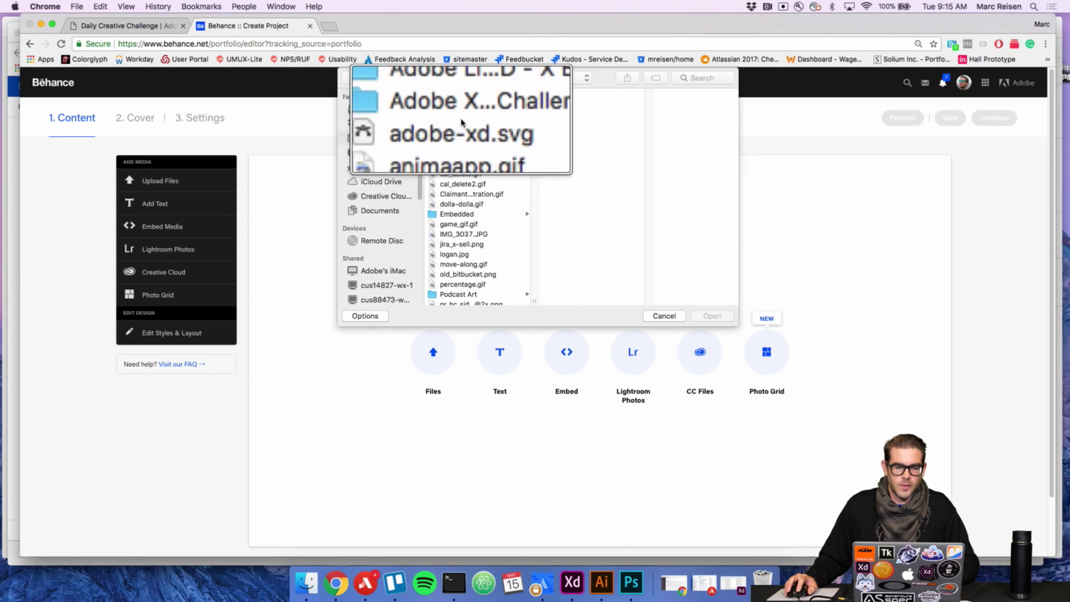
click(473, 114)
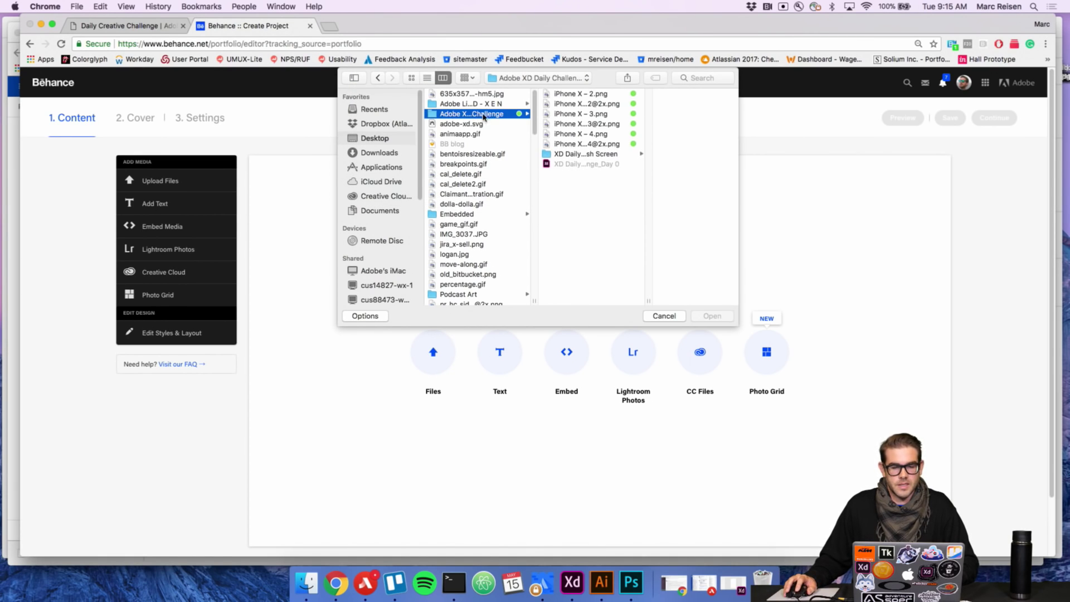
click(585, 155)
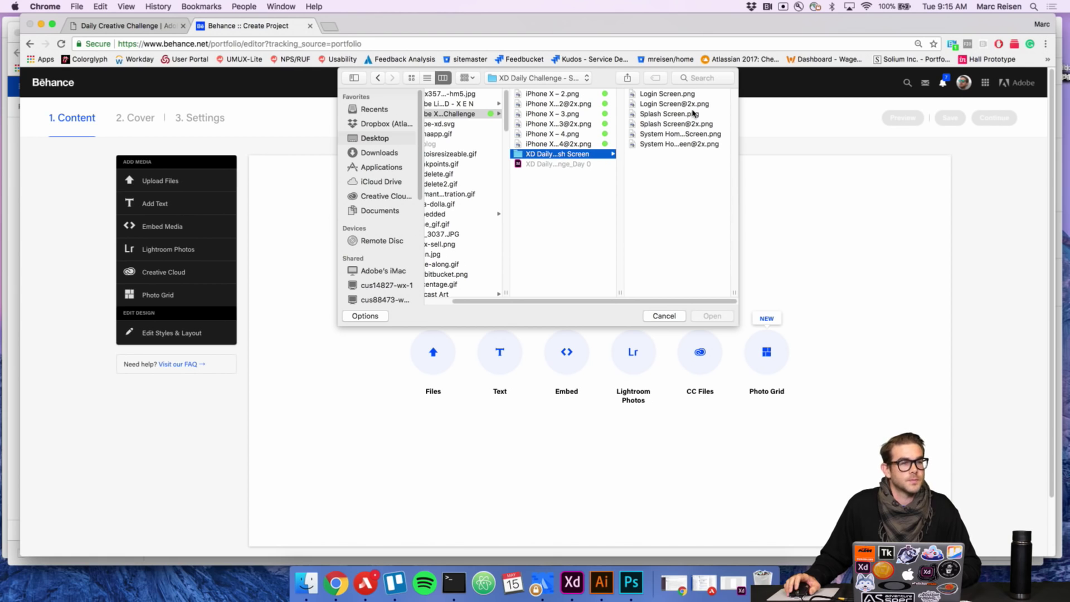
click(678, 96)
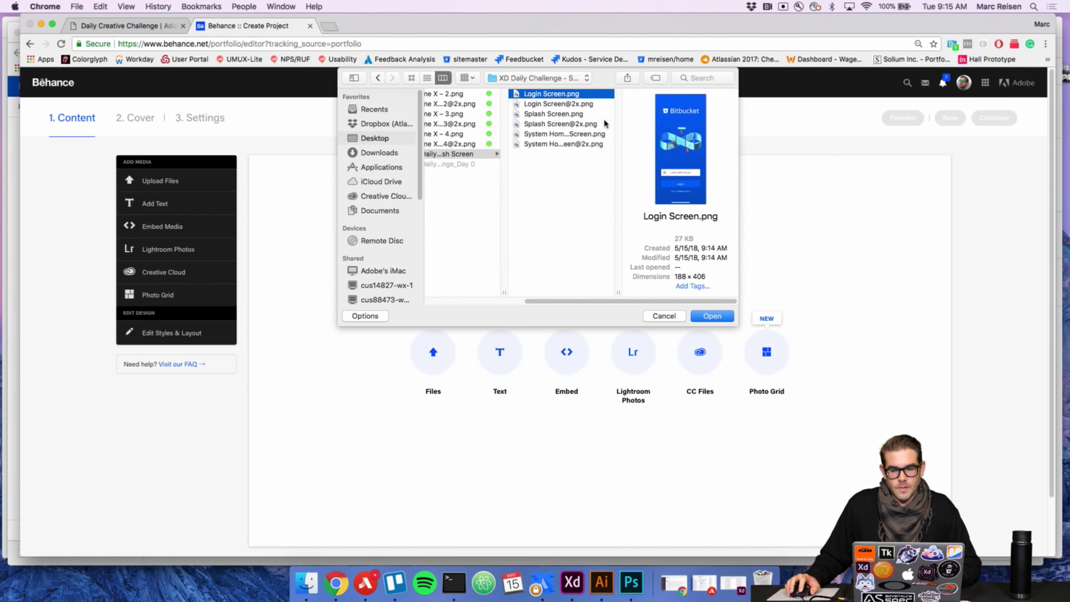
click(574, 105)
click(577, 125)
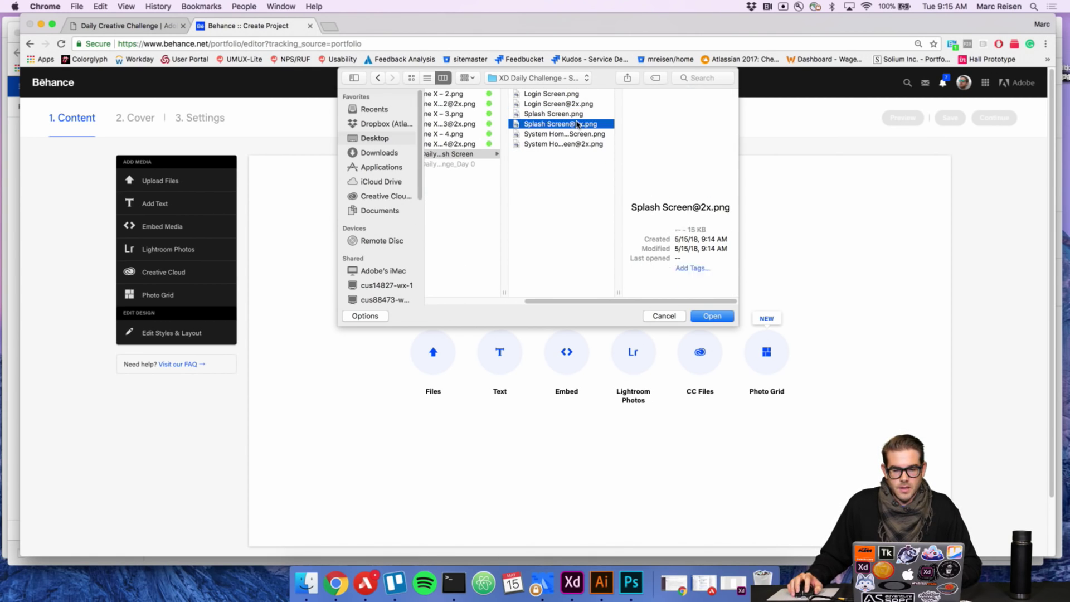
click(583, 145)
super+click(580, 125)
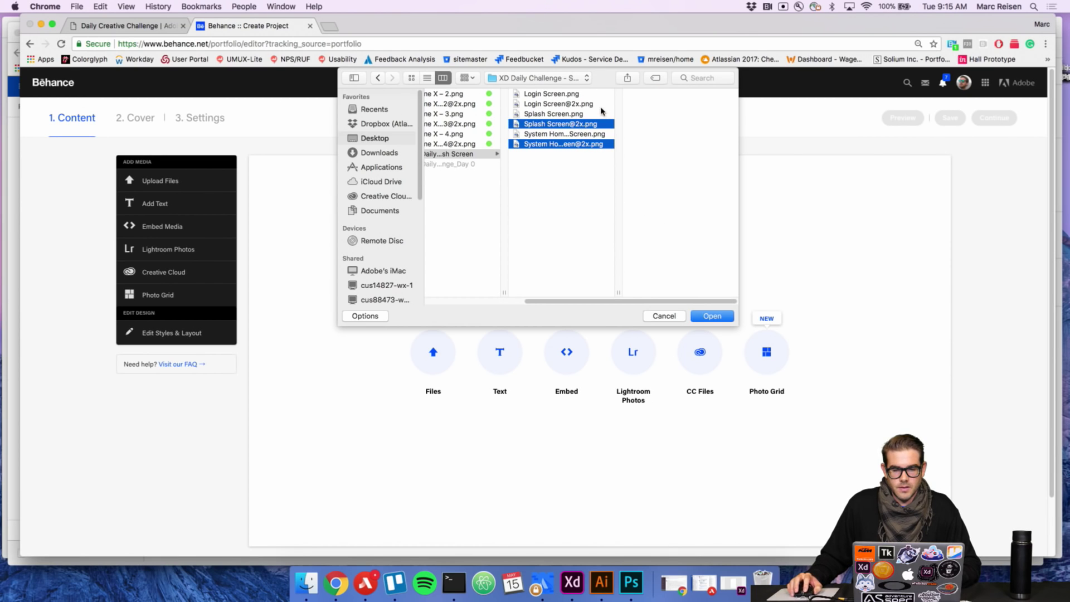
super+click(593, 105)
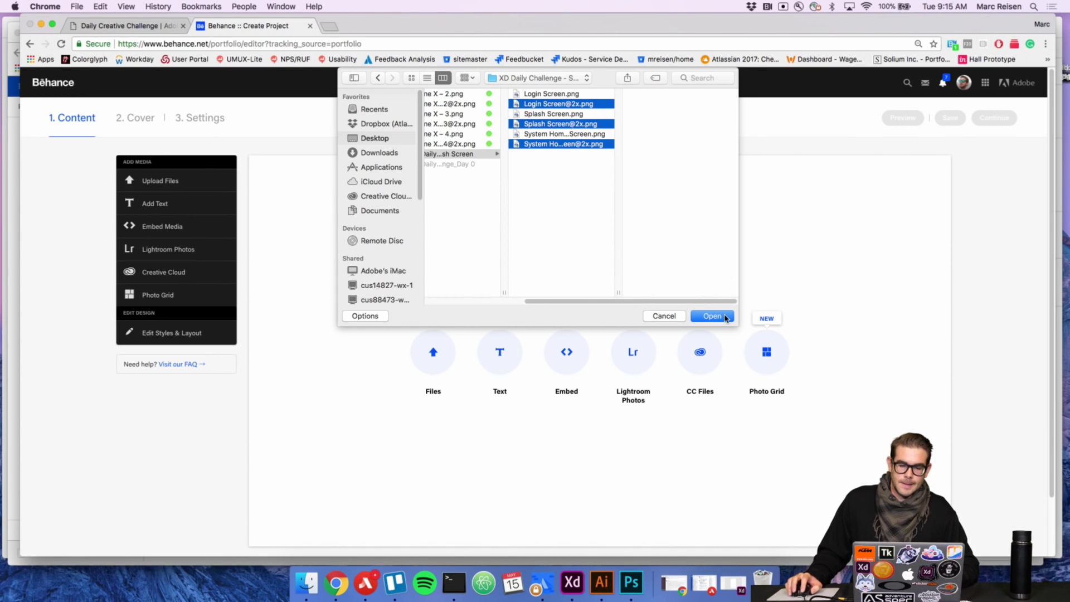
click(724, 316)
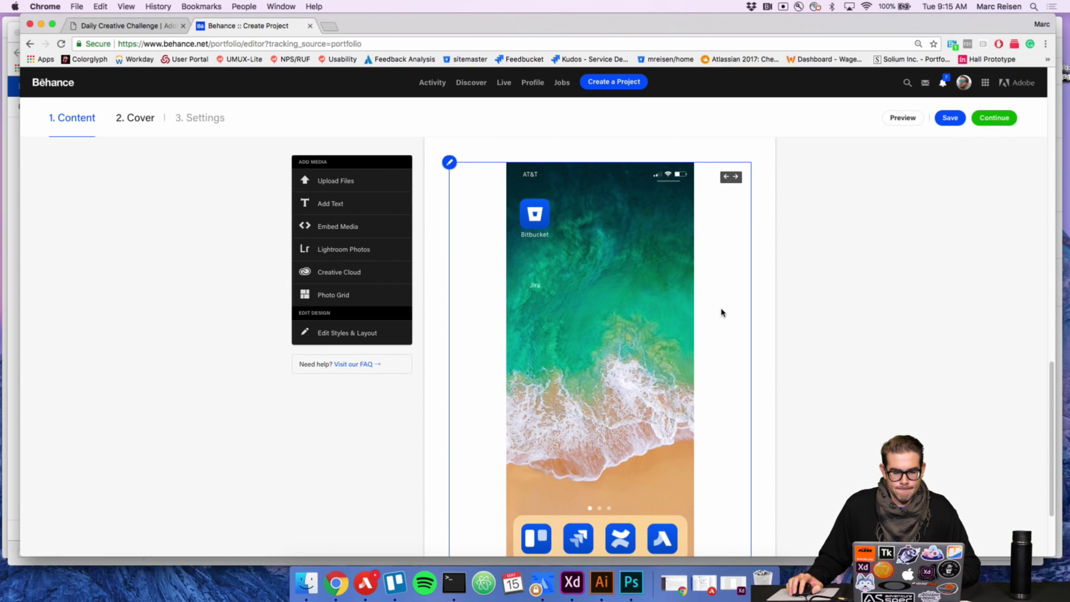
scroll(722, 312, up, 10)
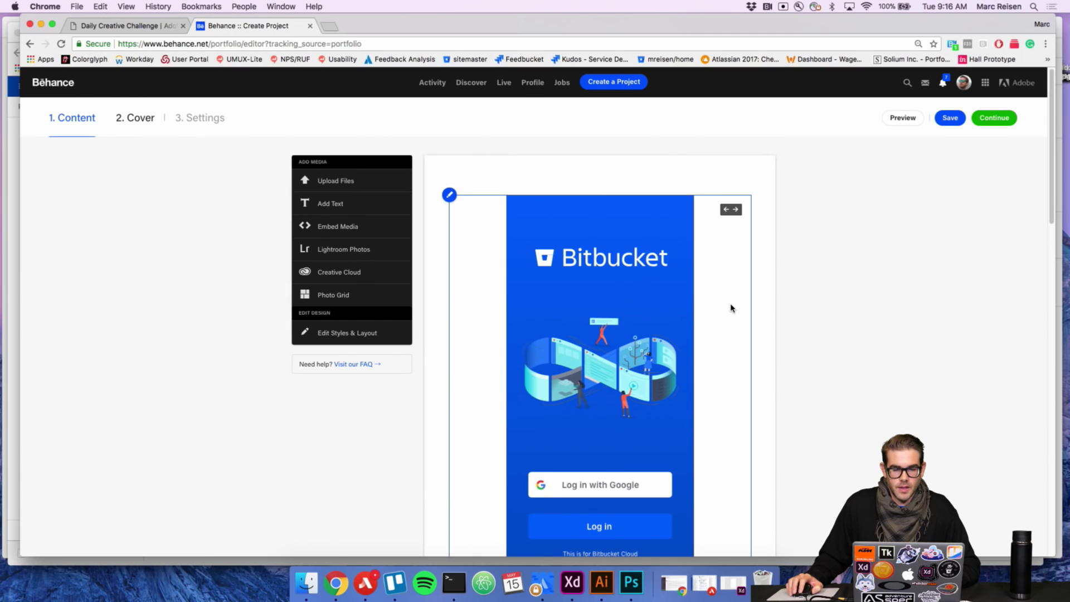
scroll(541, 312, down, 1)
scroll(539, 310, down, 15)
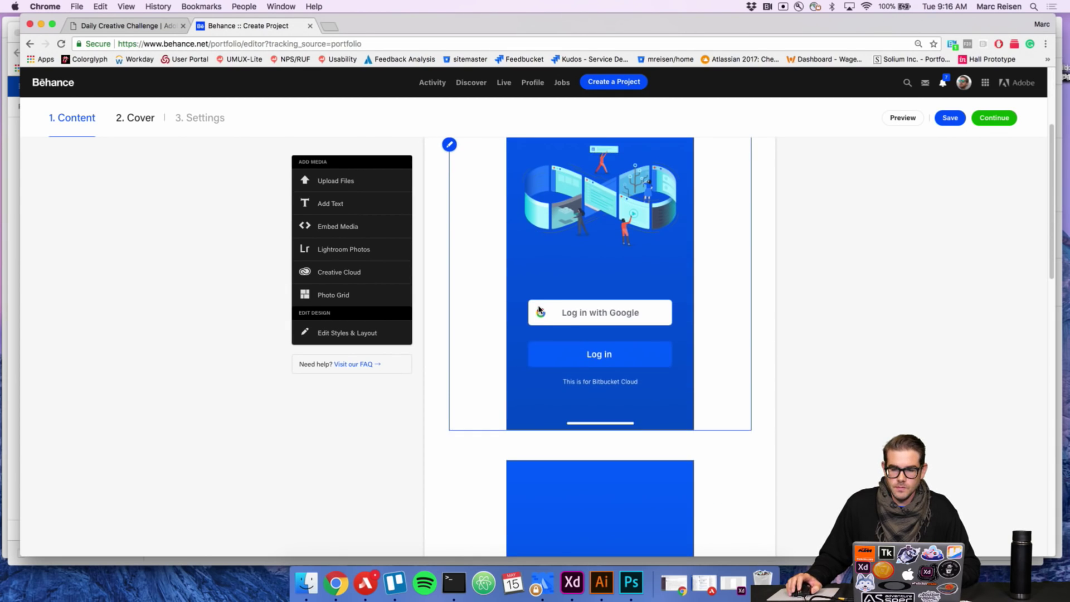
Continue to the project's cover stage and upload xd_background.png from the Desktop as the cover image.
scroll(539, 310, down, 3)
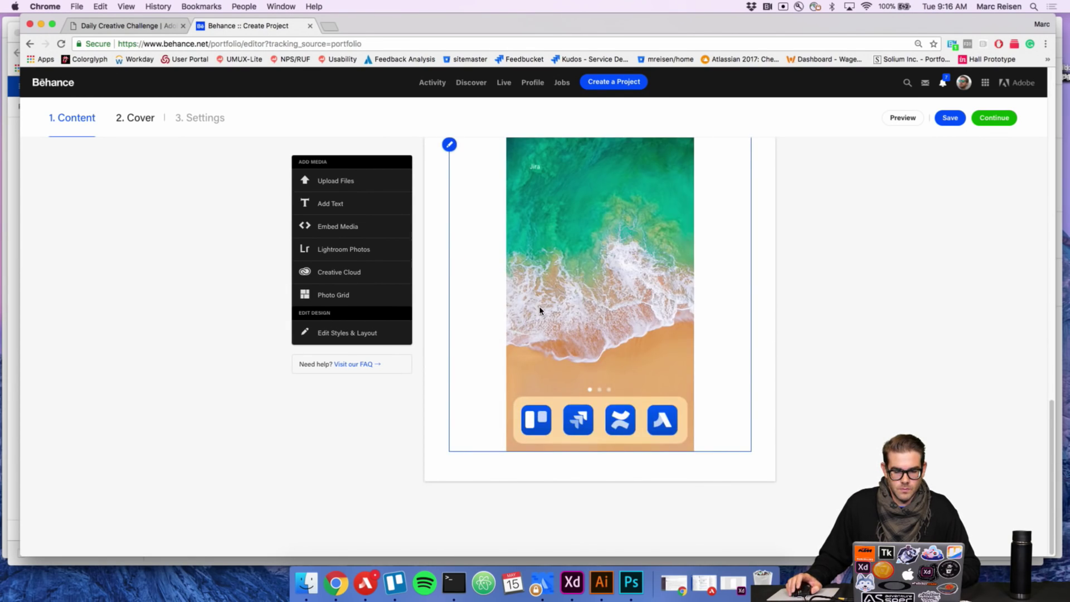
click(997, 118)
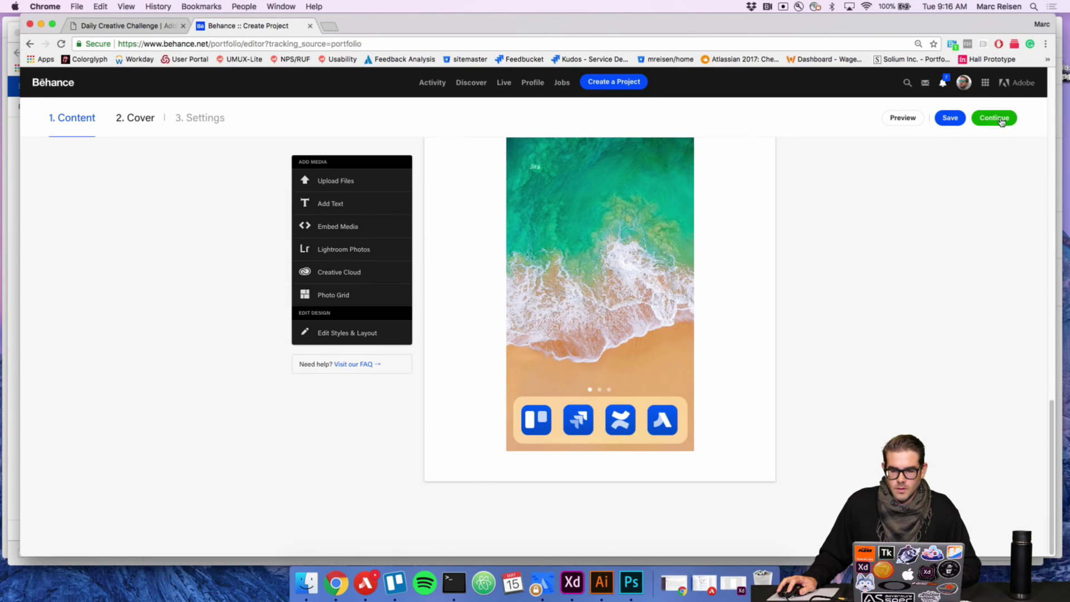
click(384, 236)
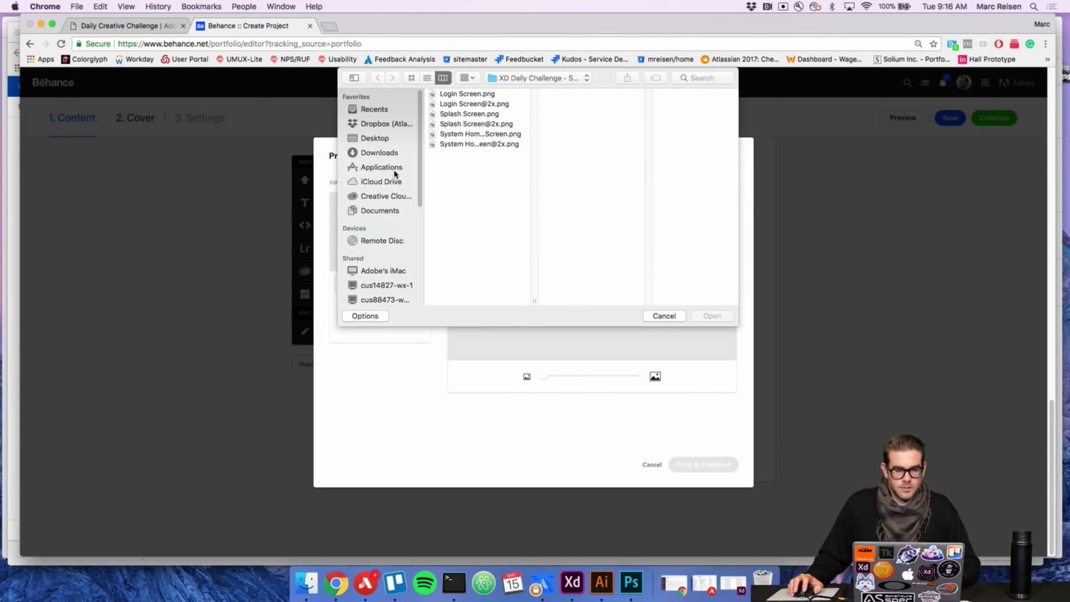
click(380, 139)
scroll(497, 196, down, 15)
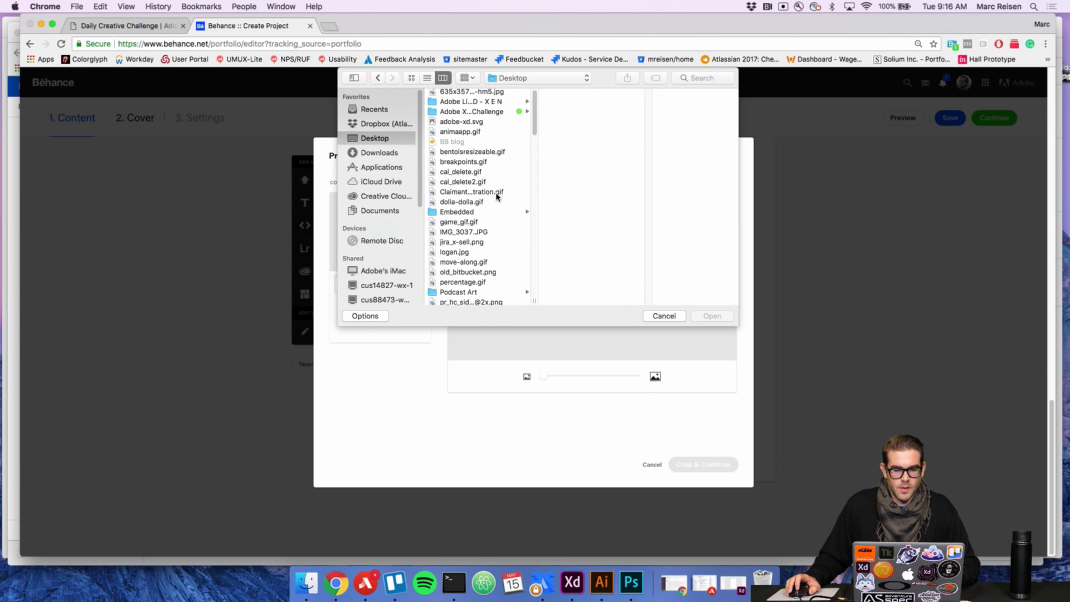
click(495, 301)
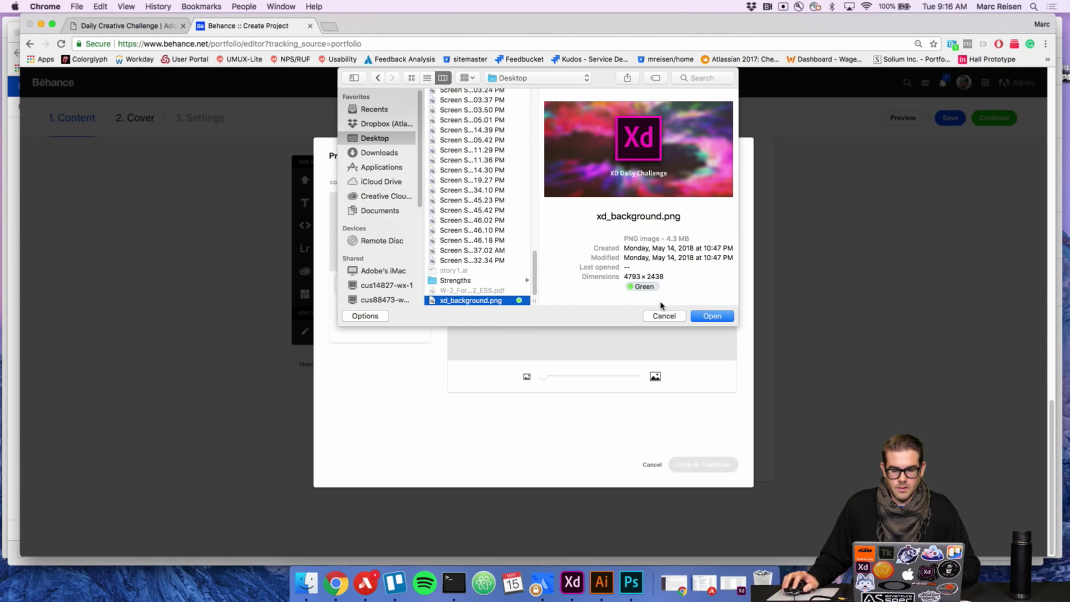
click(721, 319)
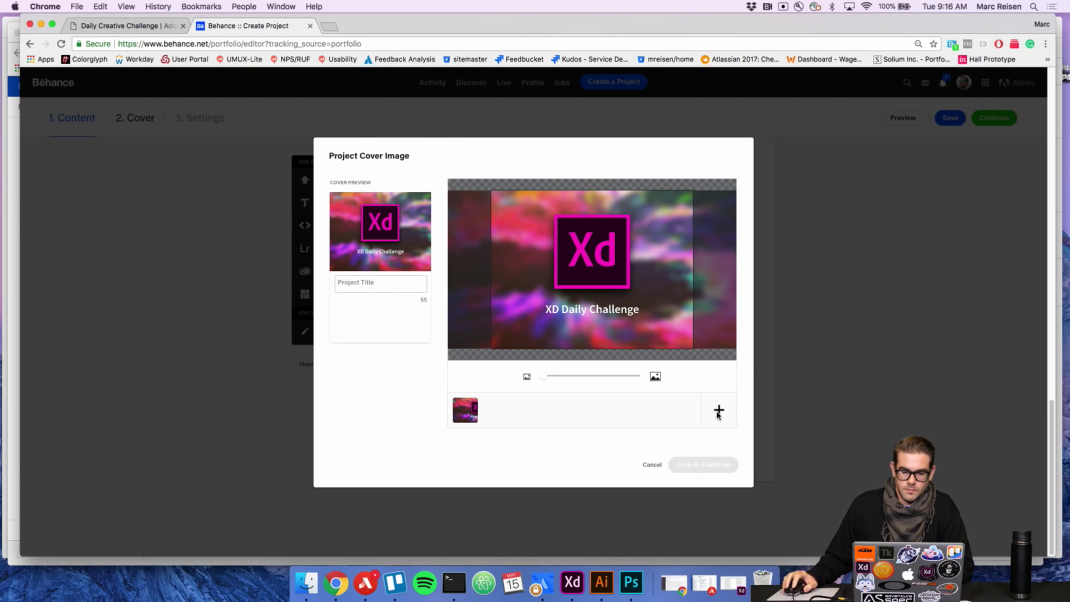
Title the project "XD Daily Challenge", then crop the cover and continue to the project settings.
click(375, 283)
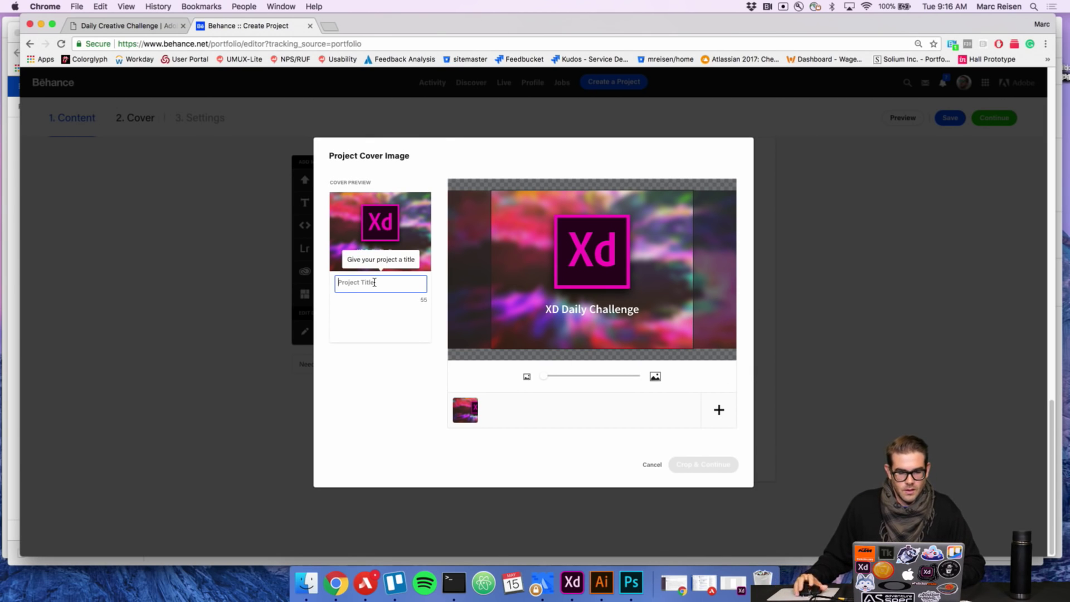
text(XD)
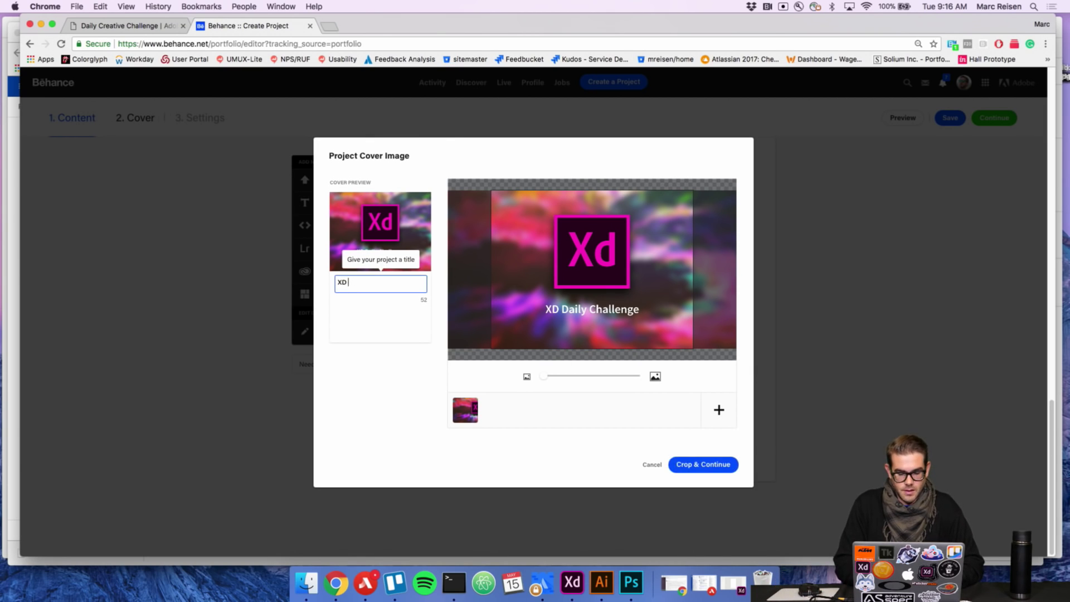
text( Dailu)
key(BackSpace)
text(y Challenge)
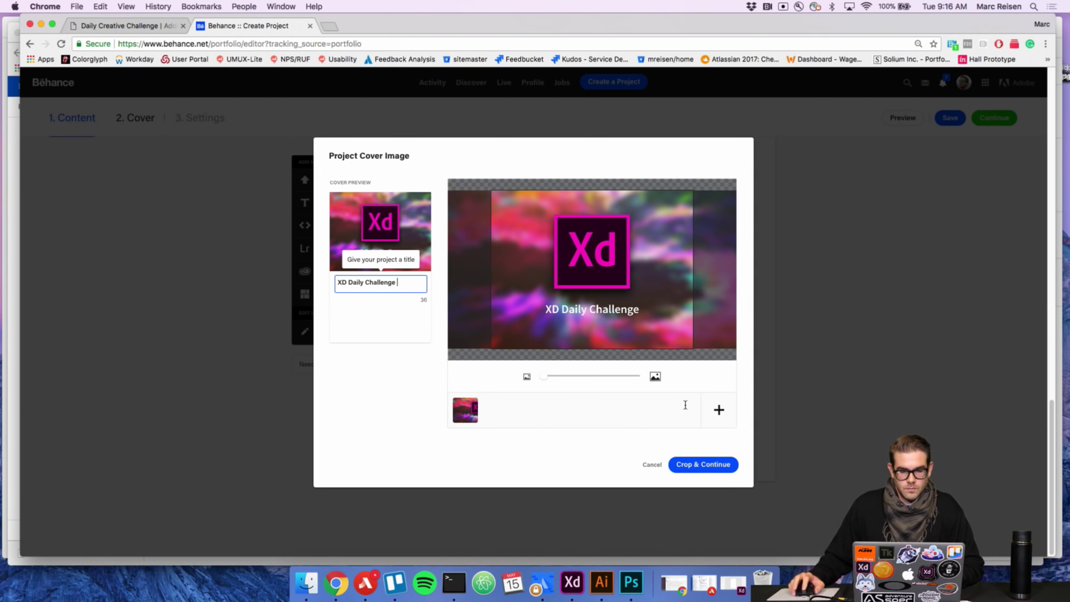
click(715, 463)
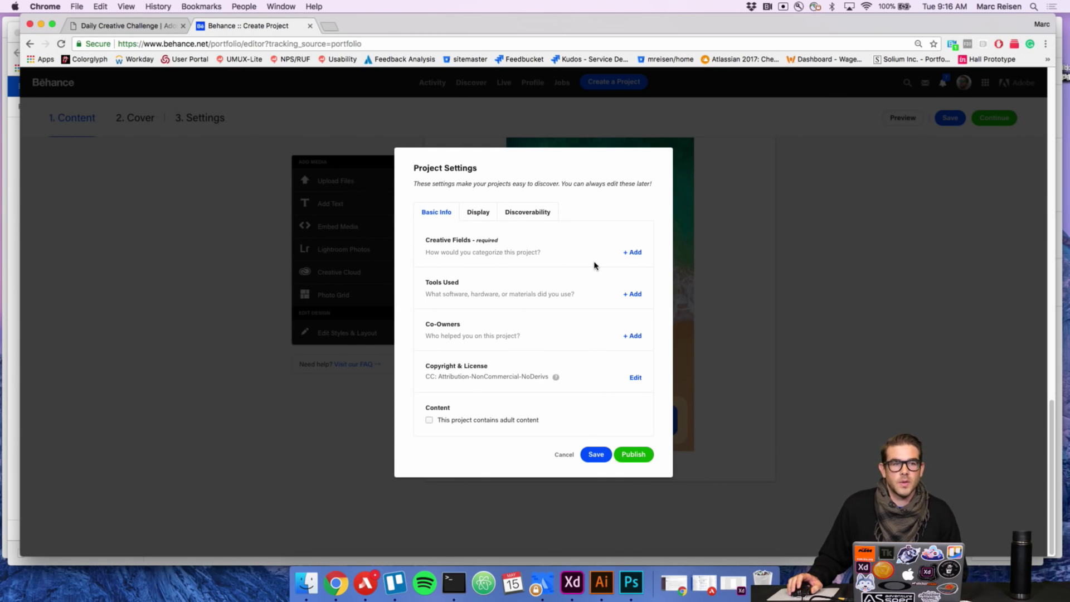
Add the keyword xddailychallenge to the project's discoverability settings and try to publish the project.
click(538, 214)
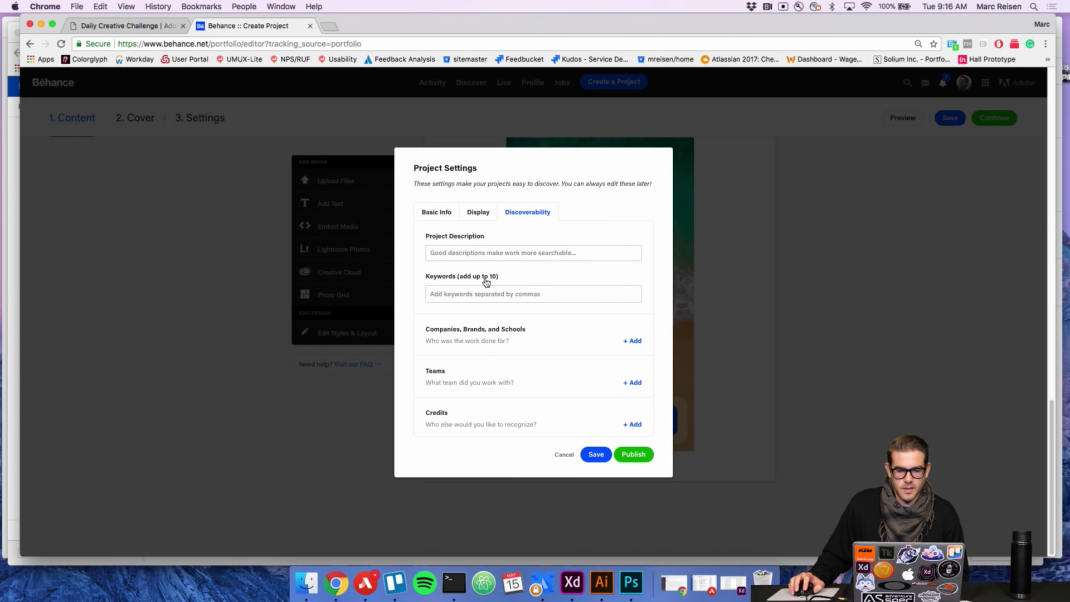
click(507, 295)
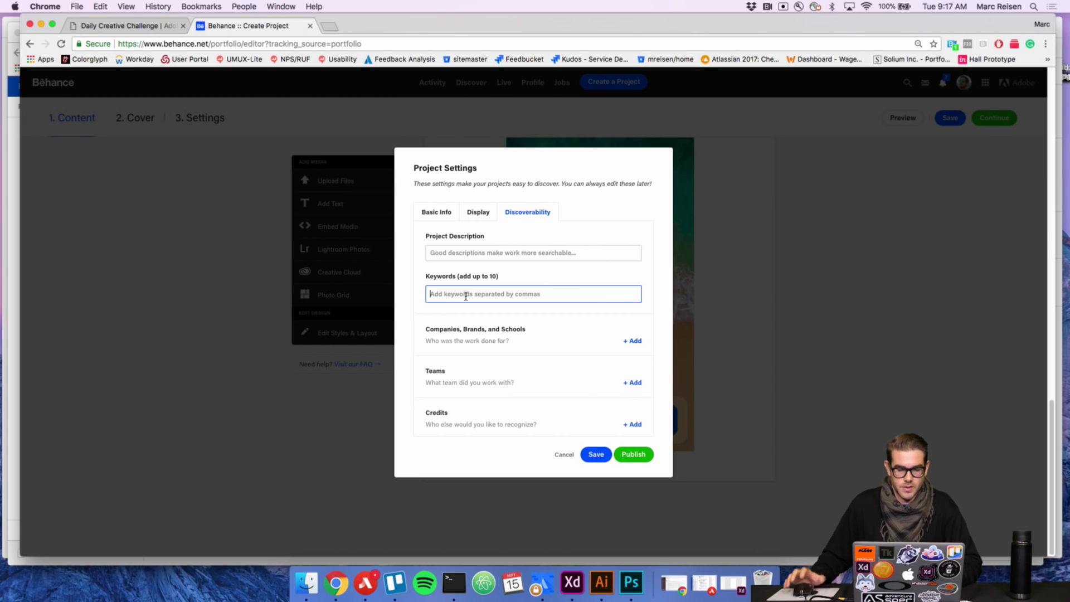
text(xddailychallenge)
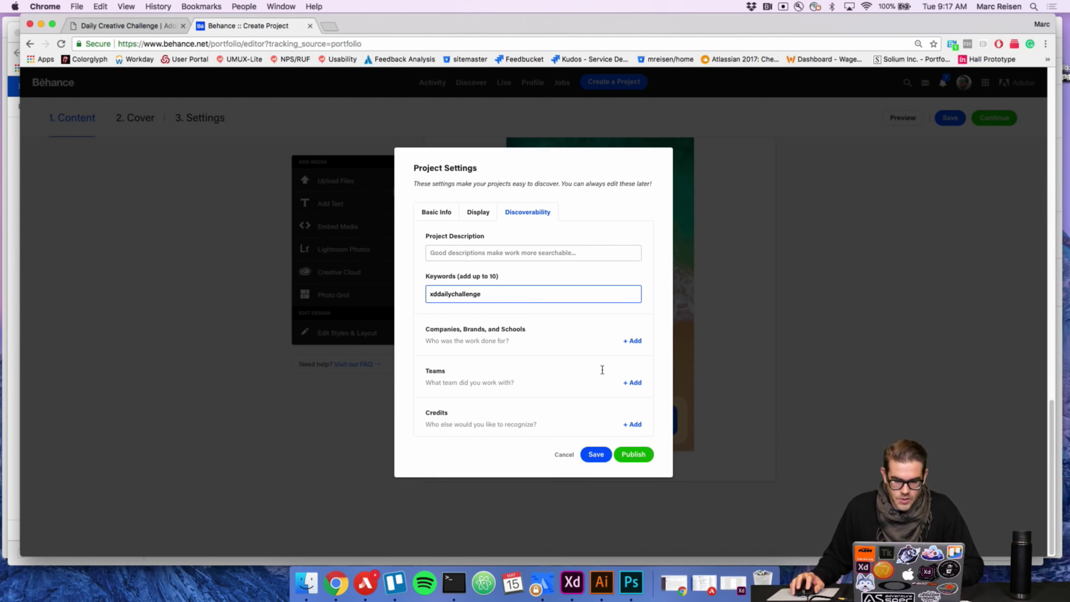
key(Return)
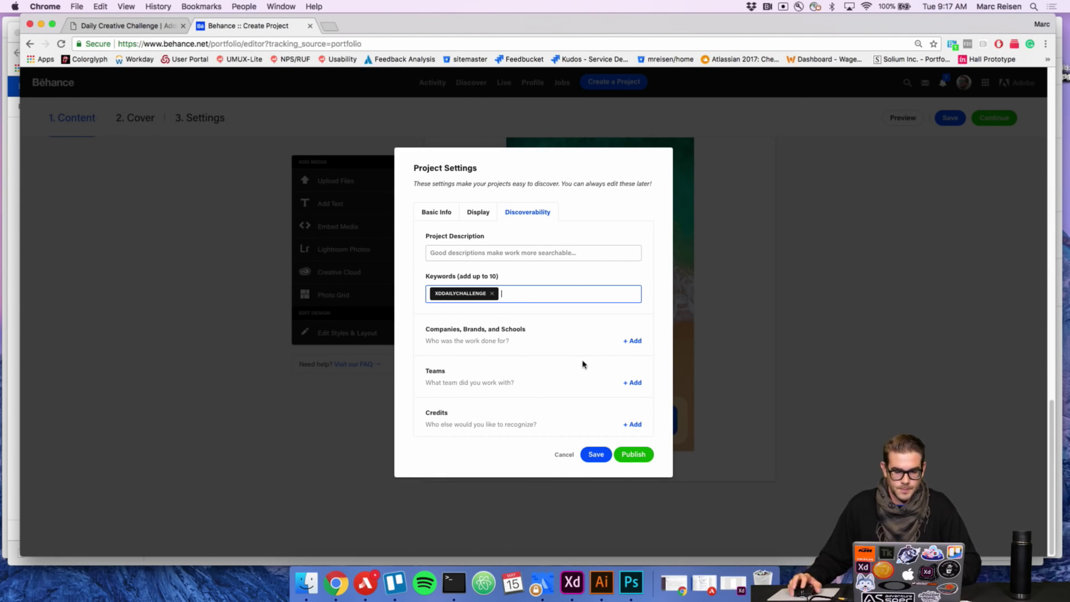
click(637, 453)
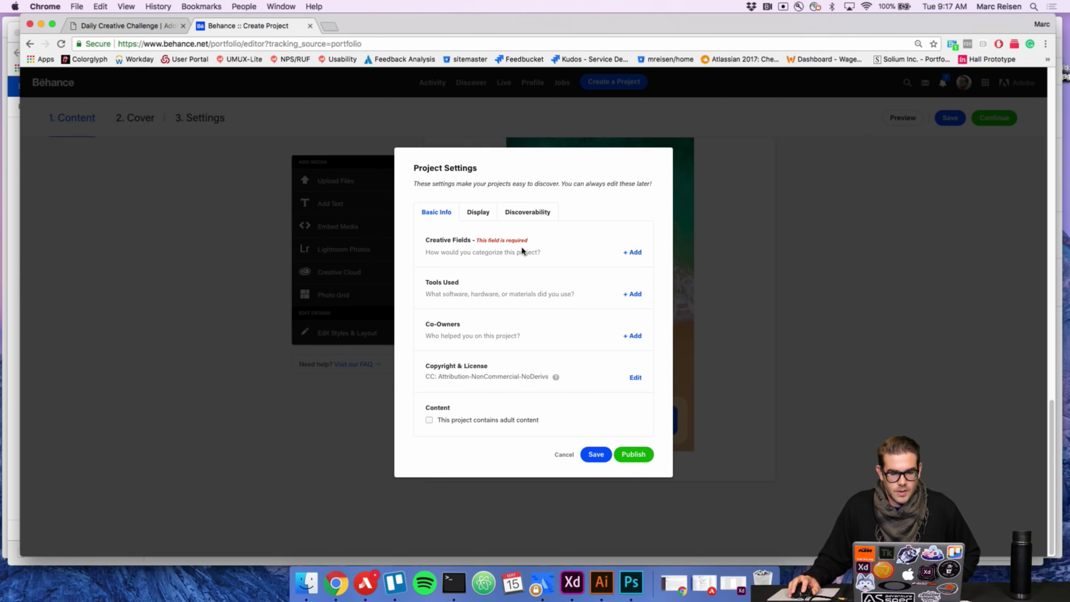
Set the project's creative field to UI/UX and publish the project.
click(635, 252)
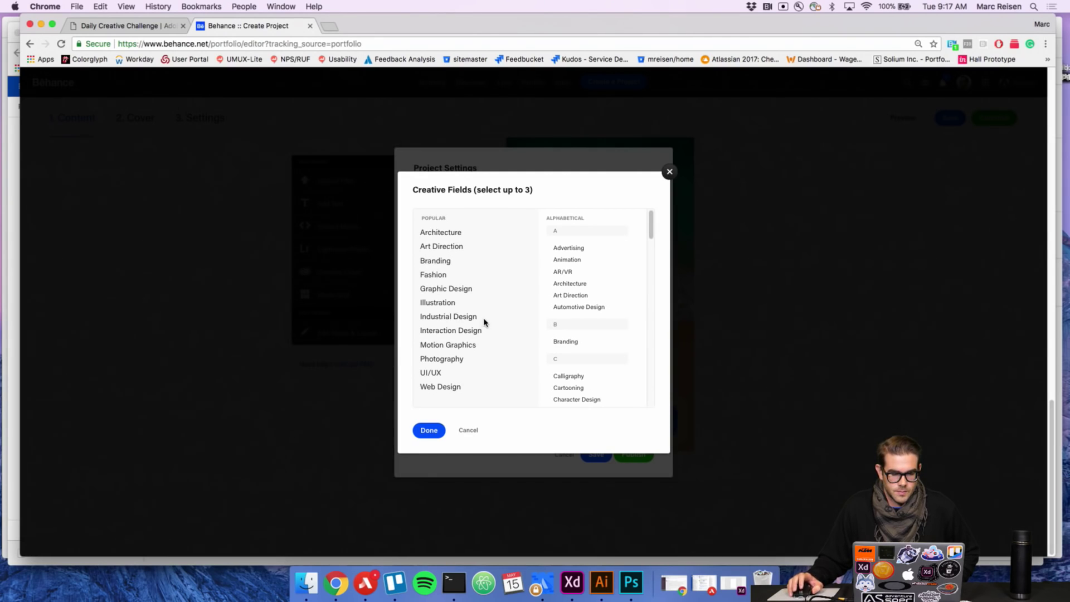
click(438, 373)
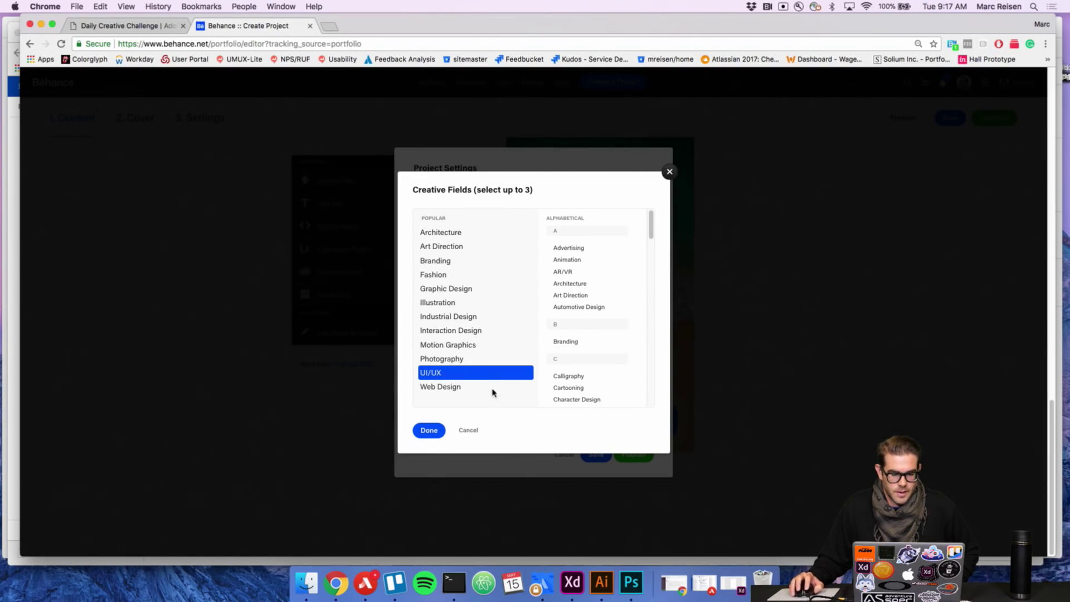
click(436, 433)
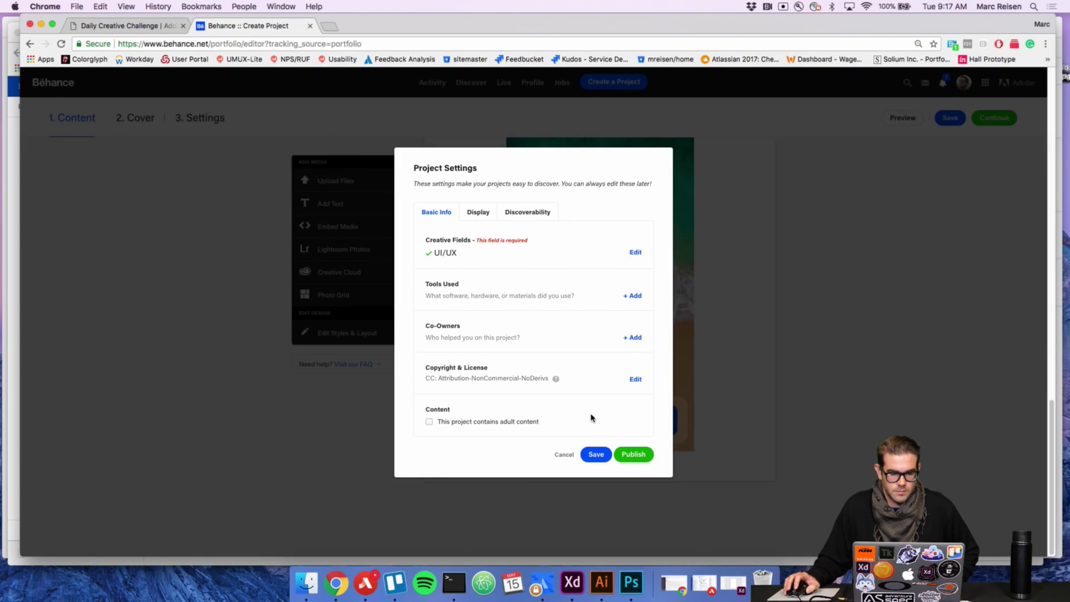
click(636, 455)
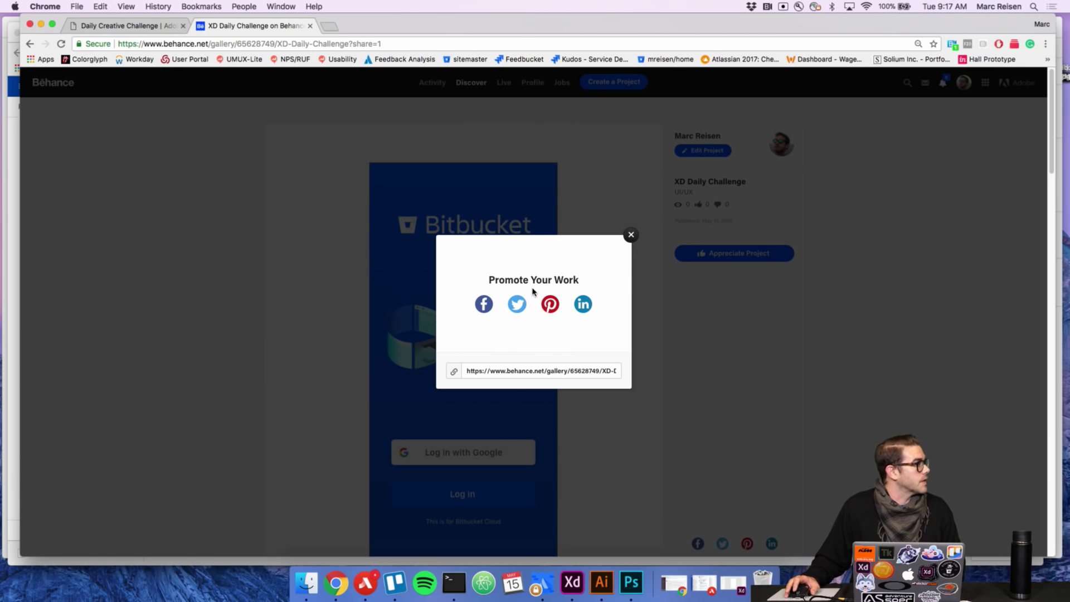
Dismiss the Promote Your Work dialog and look through the screens on the published project page.
click(563, 372)
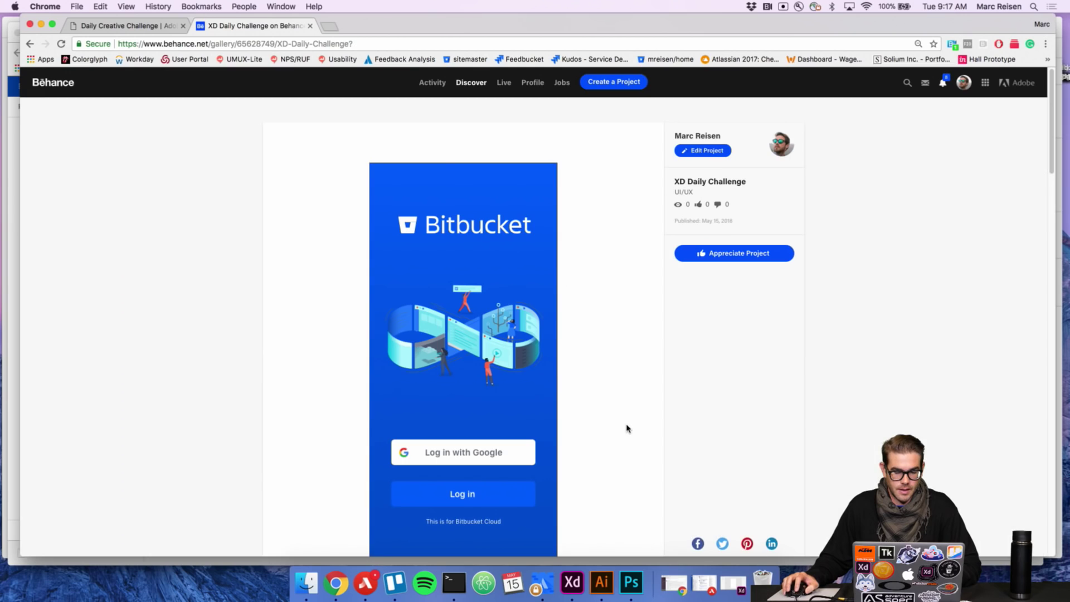
click(628, 426)
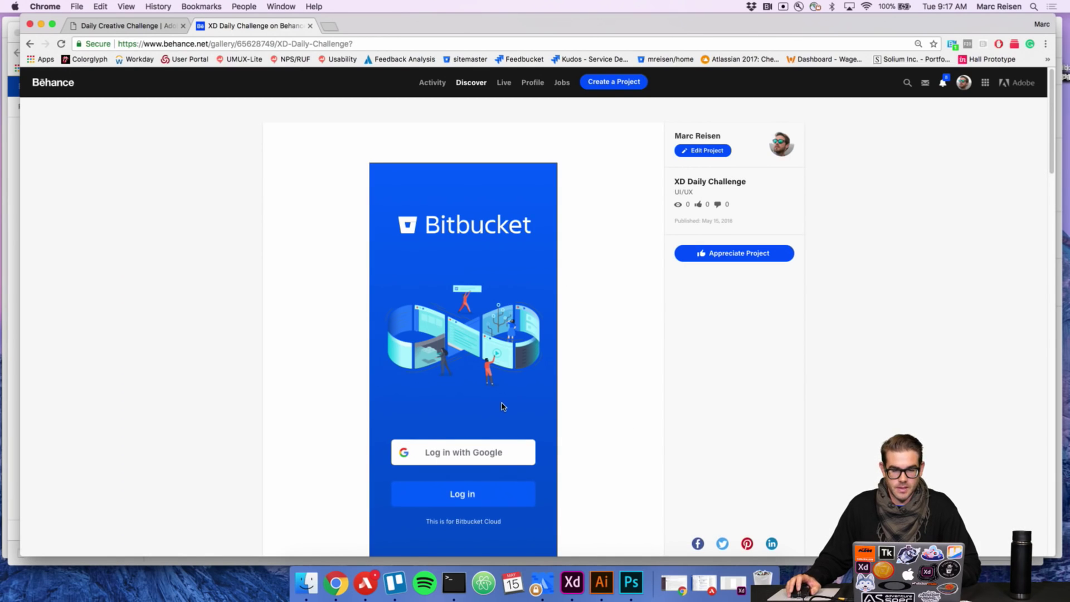
scroll(503, 405, down, 6)
scroll(503, 405, down, 12)
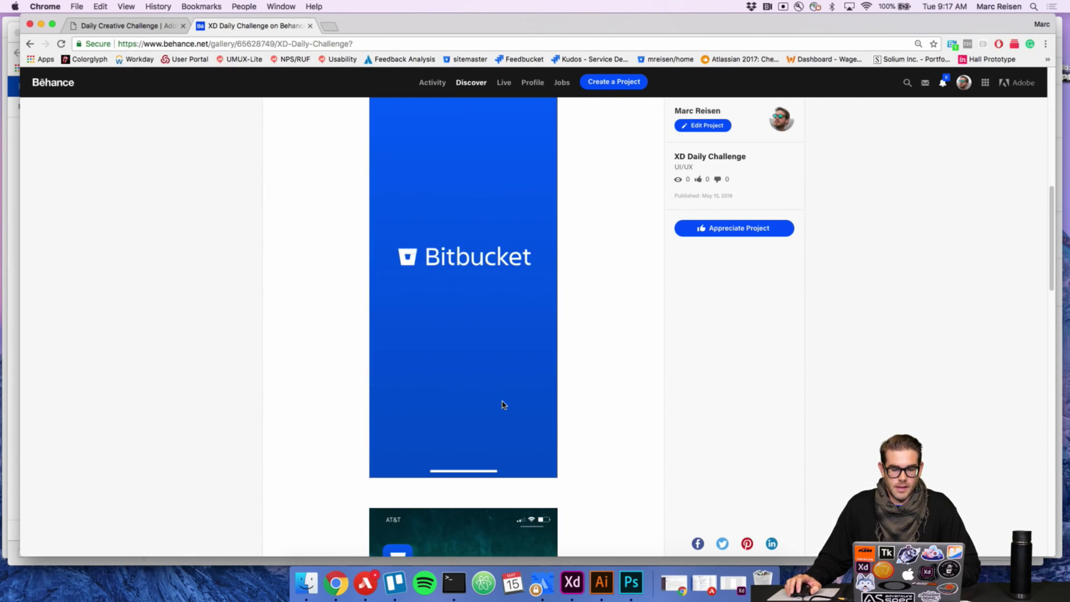
scroll(470, 366, up, 17)
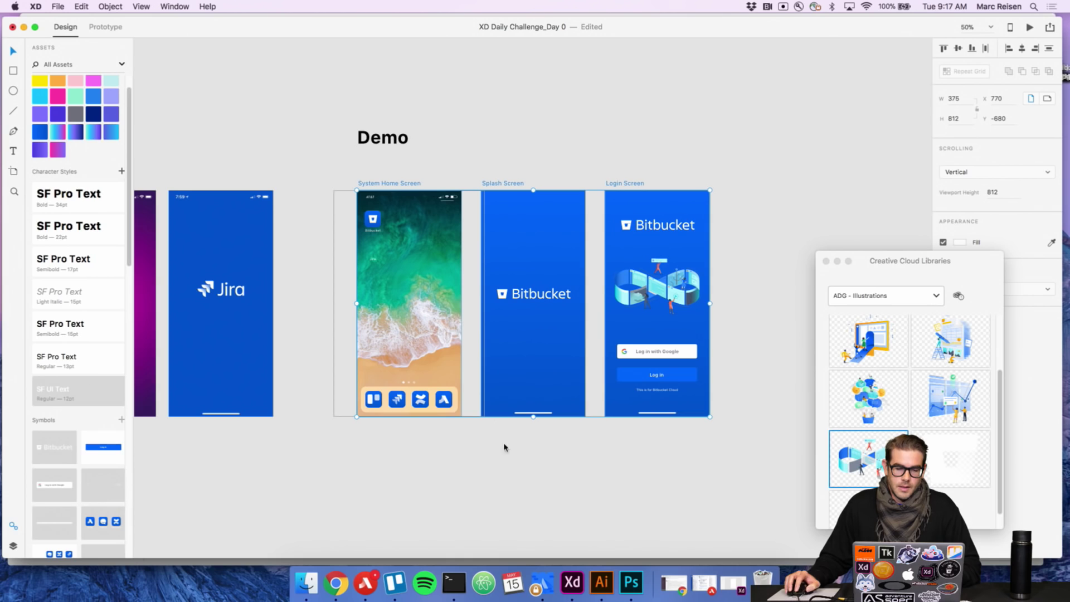
Switch to Adobe XD and review the "Welcome to the Daily Challenge" agenda artboard beside the examples.
click(572, 582)
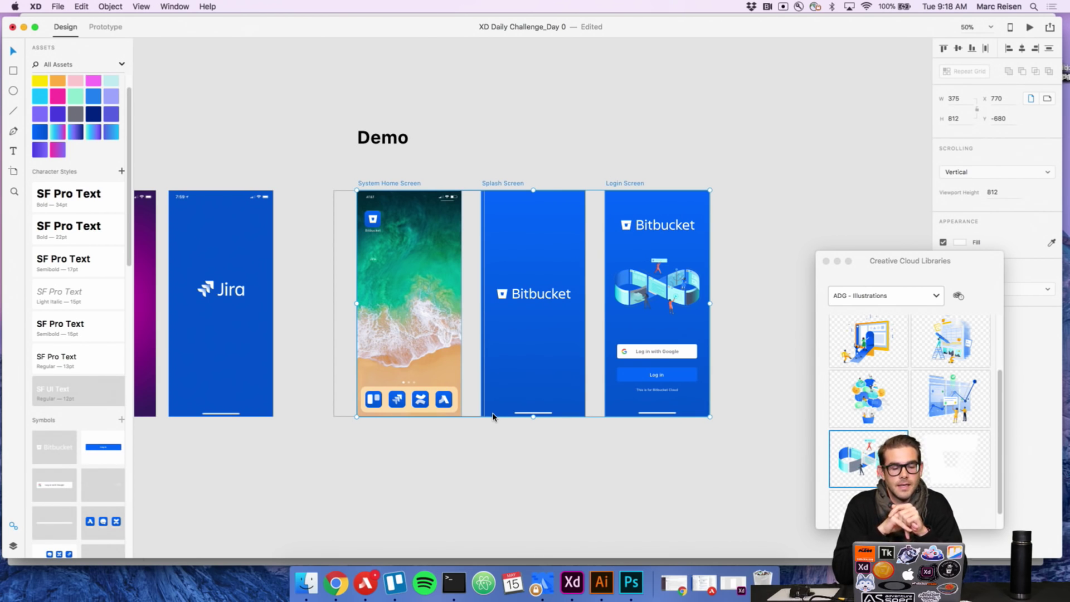
scroll(407, 437, left, 10)
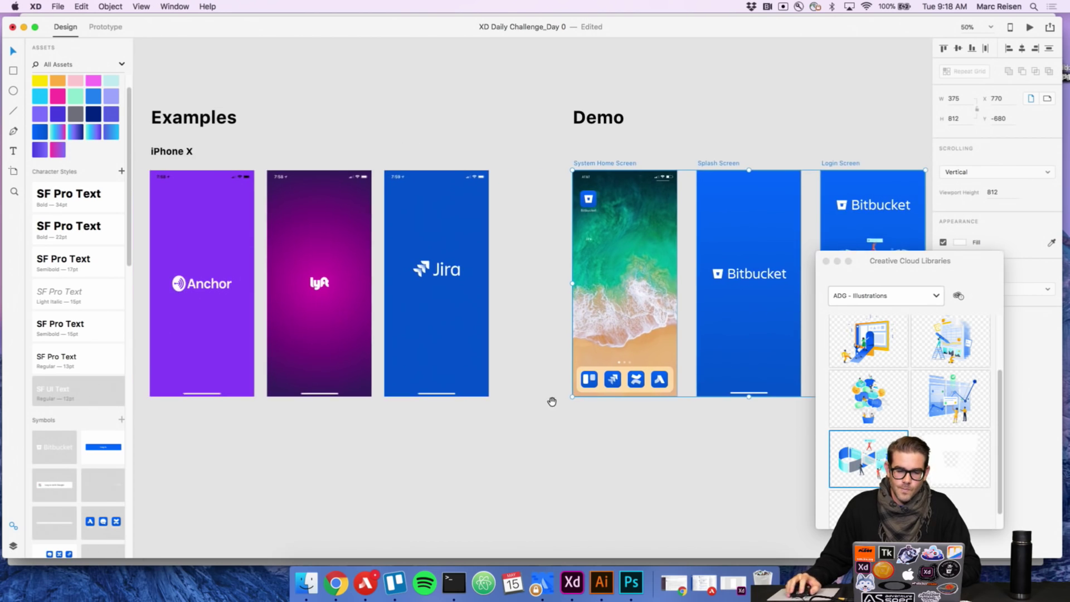
scroll(516, 319, left, 5)
scroll(571, 303, up, 3)
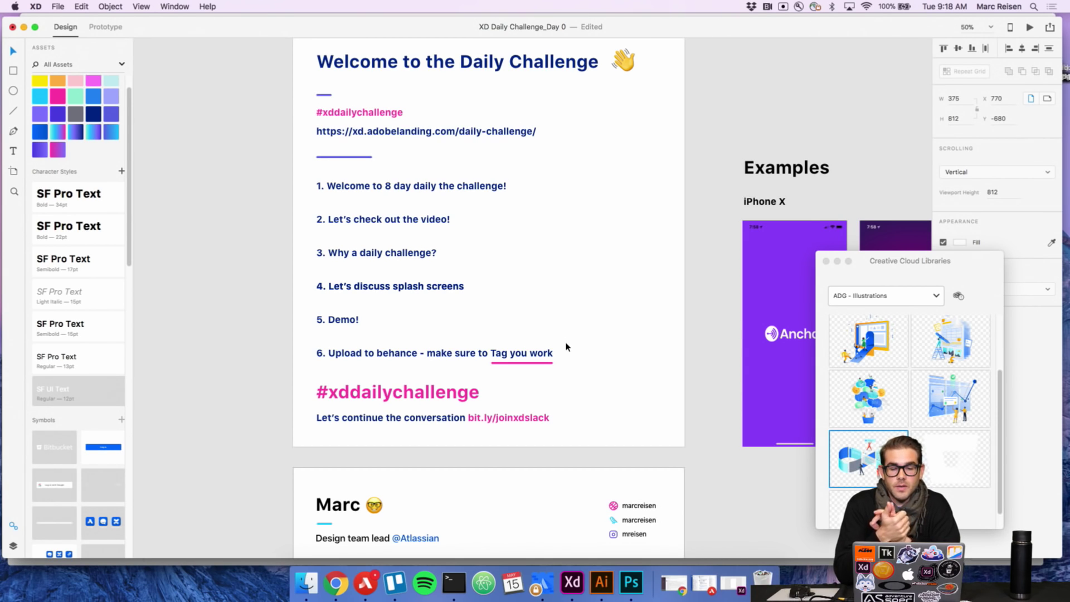
Switch to Chrome, review the Daily Creative Challenge landing page and its sign-up section, and return to the published Behance project.
key(super+Tab)
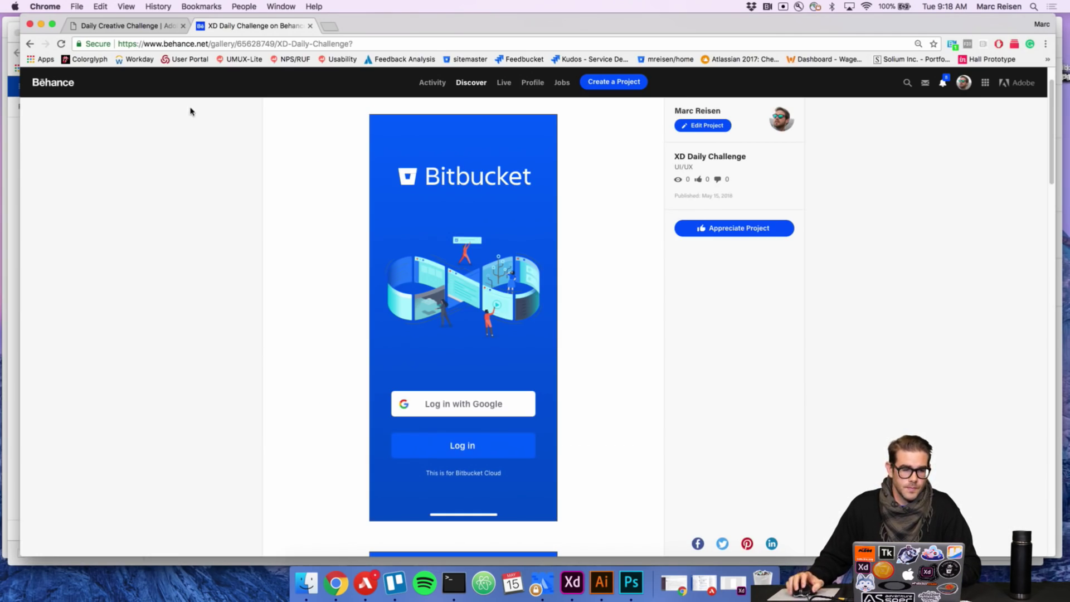
click(120, 26)
scroll(474, 220, up, 10)
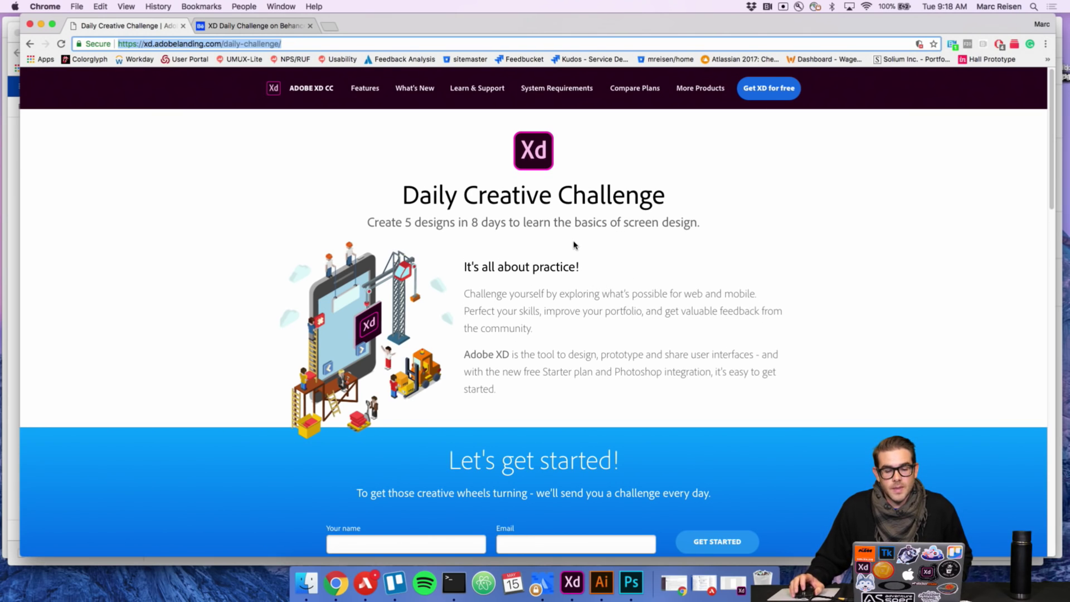
scroll(561, 234, down, 2)
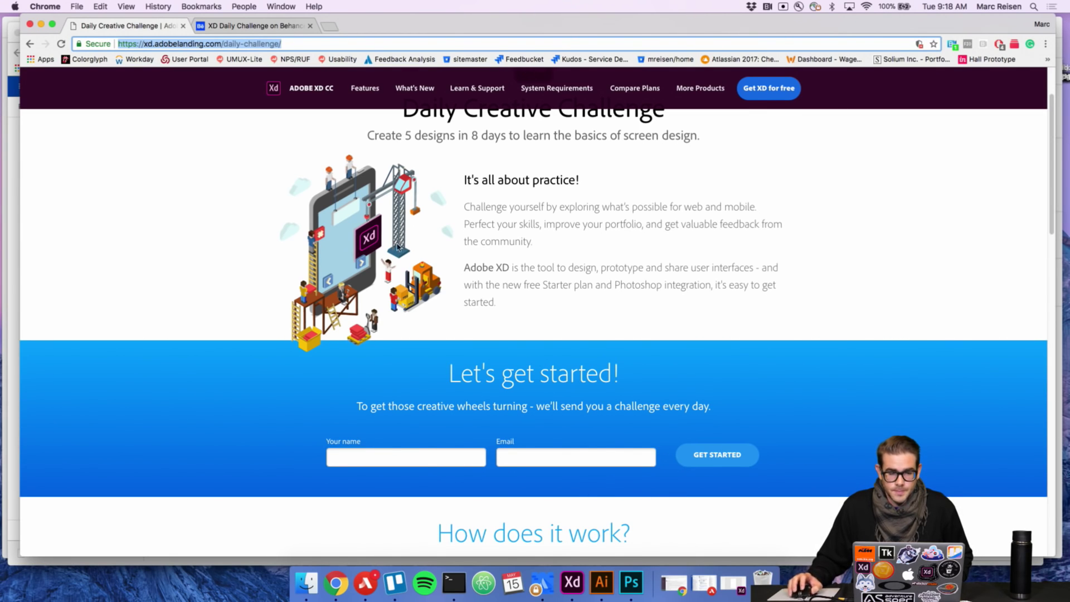
click(240, 29)
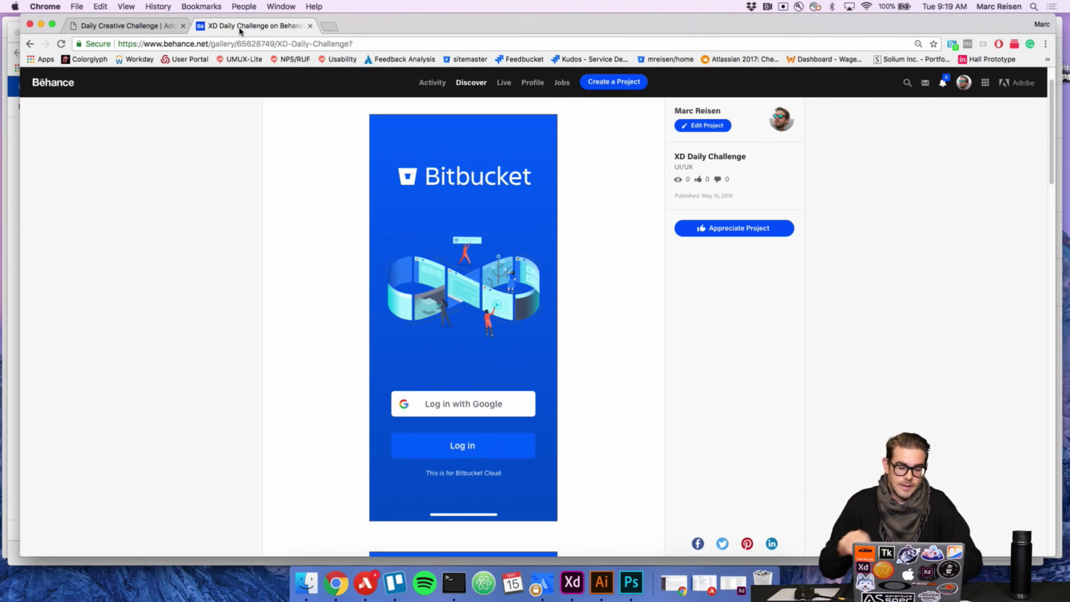
Switch to Adobe XD and review the social handles, the example splash screens and the three Demo artboards.
click(572, 582)
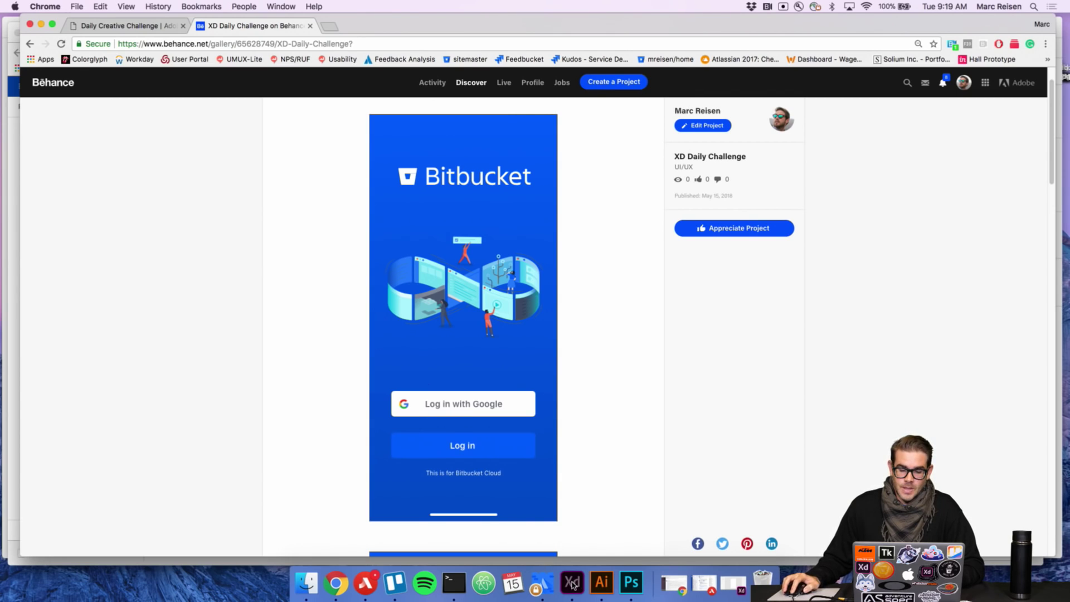
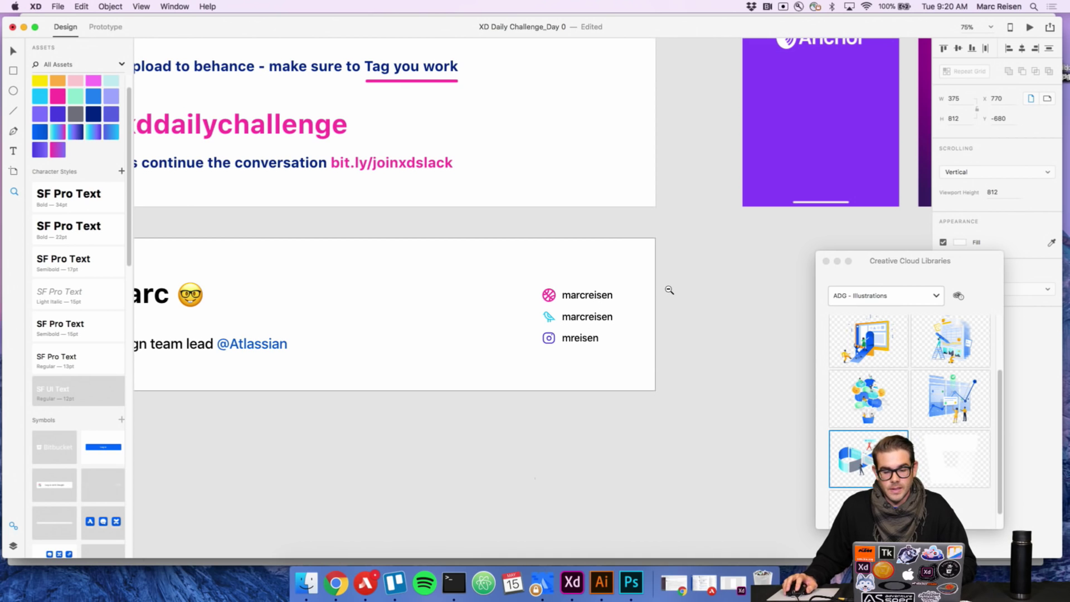
scroll(667, 287, down, 4)
scroll(643, 302, up, 1)
scroll(643, 302, up, 1)
scroll(643, 301, right, 10)
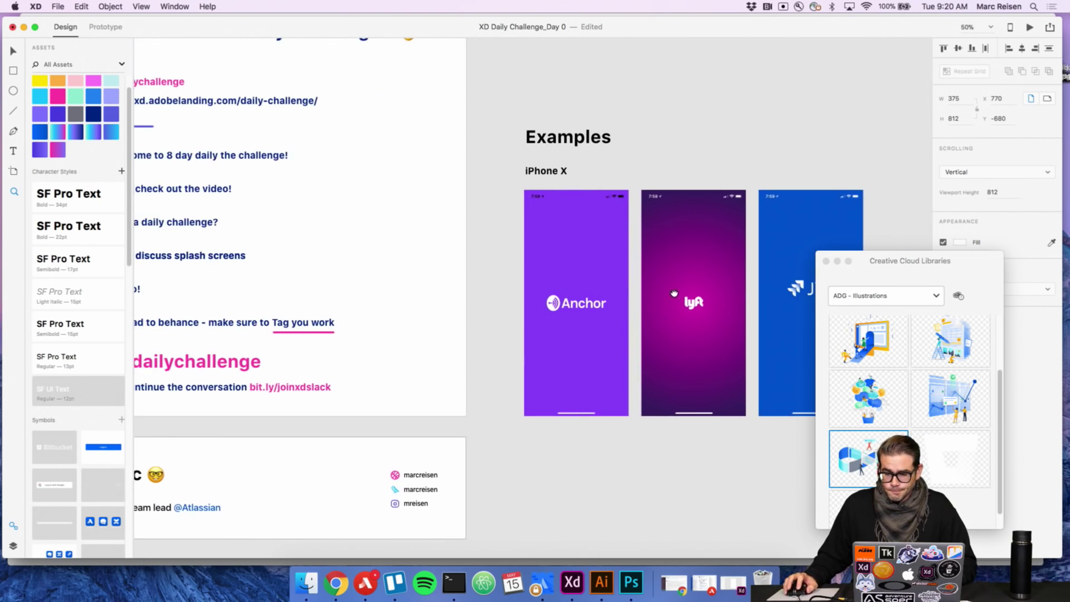
scroll(452, 255, right, 3)
scroll(452, 256, down, 1)
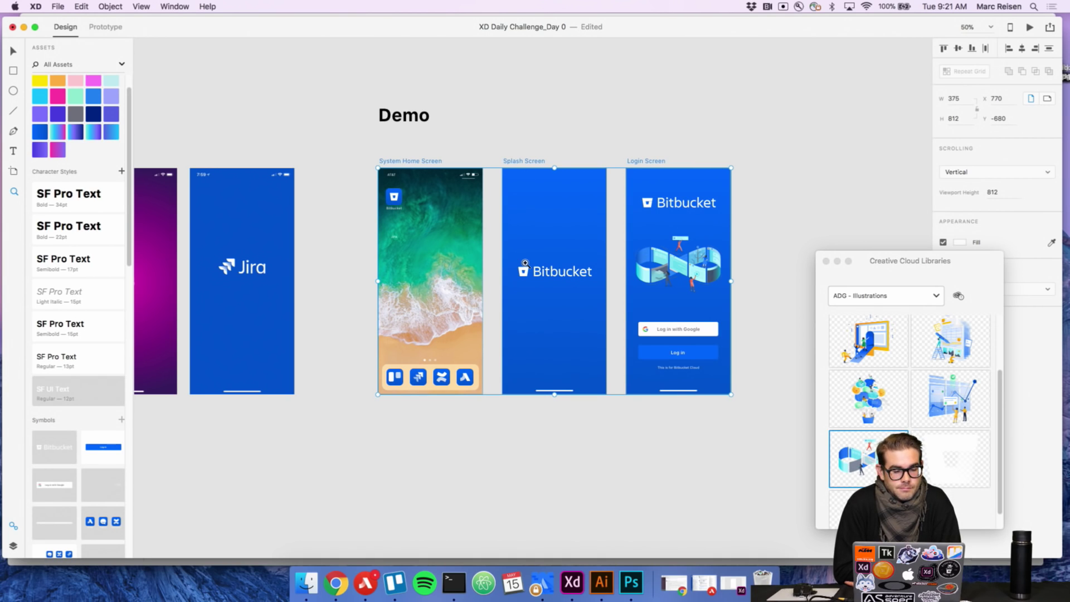
scroll(630, 256, down, 5)
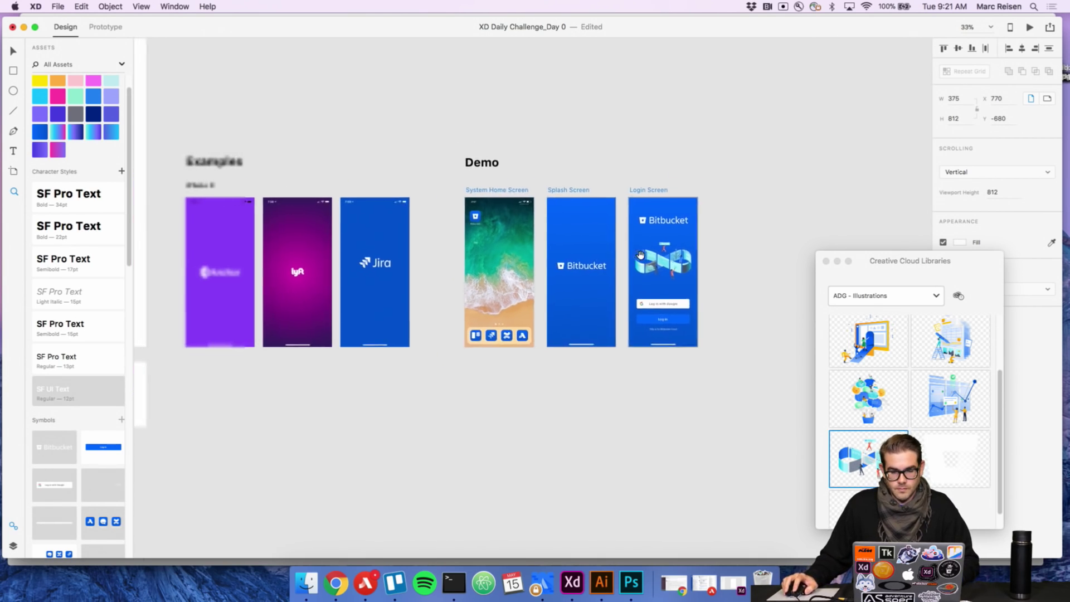
Duplicate the Login Screen artboard beside the original in the Demo row.
click(581, 205)
key(v)
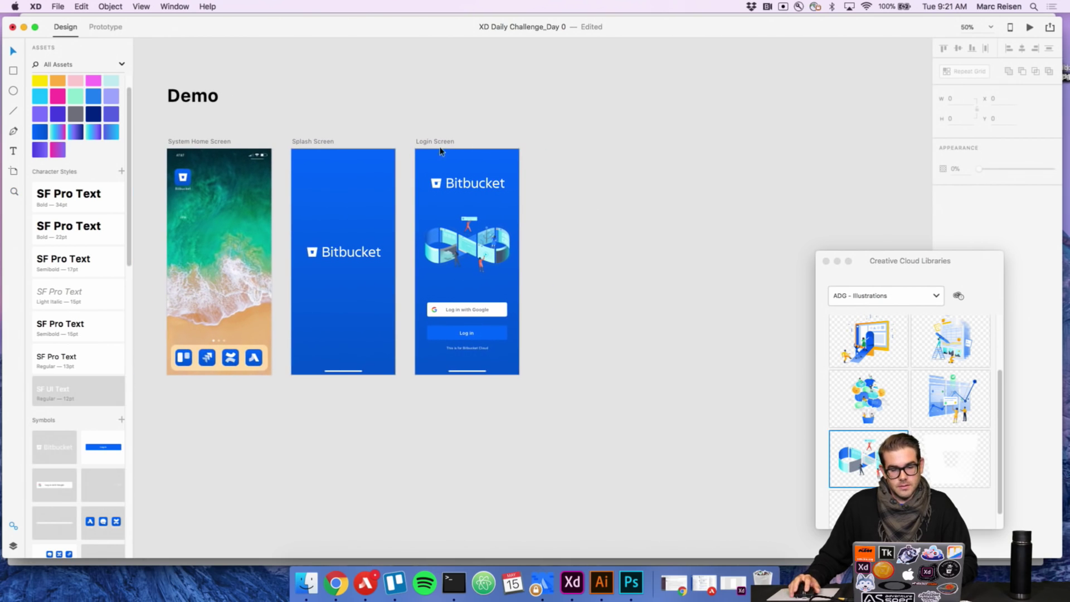
click(440, 143)
key(super+c)
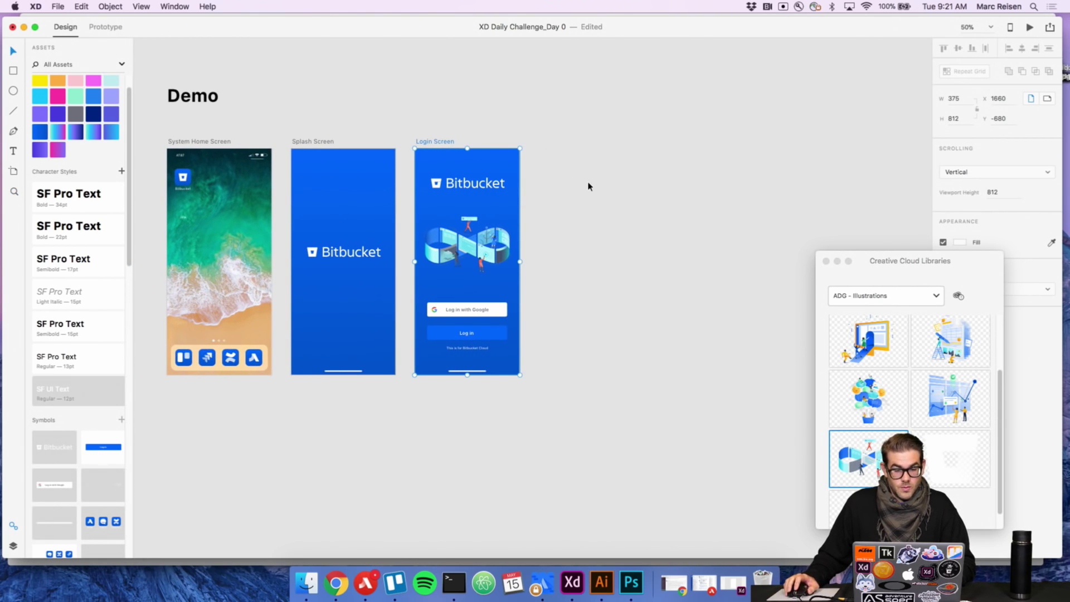
key(super+v)
Undo the accidental deletion of the copied login screen's background and delete only its infinity-loop illustration.
click(696, 244)
click(636, 248)
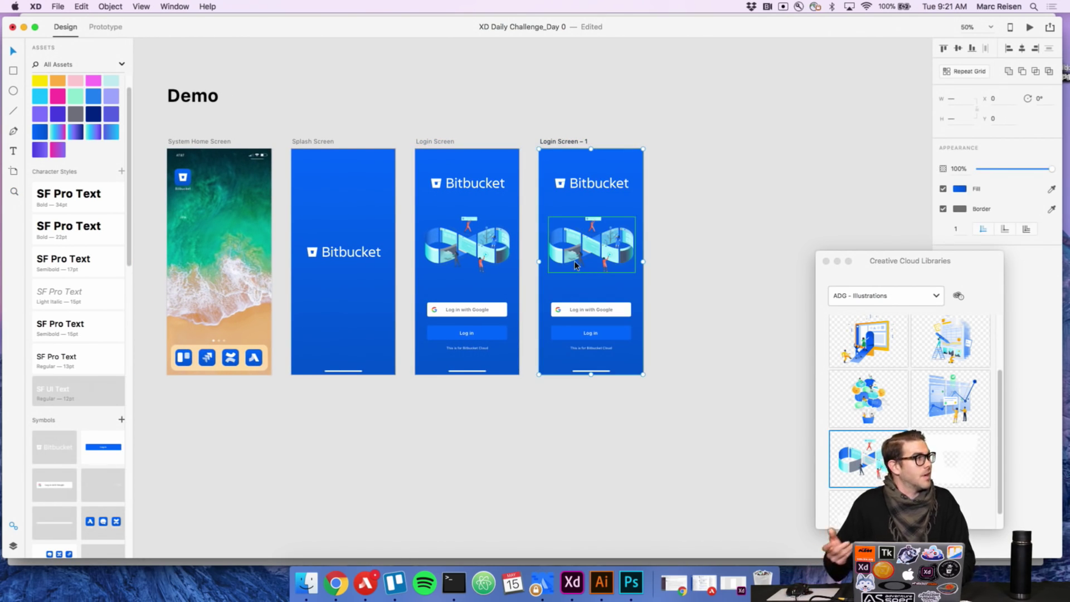
key(BackSpace)
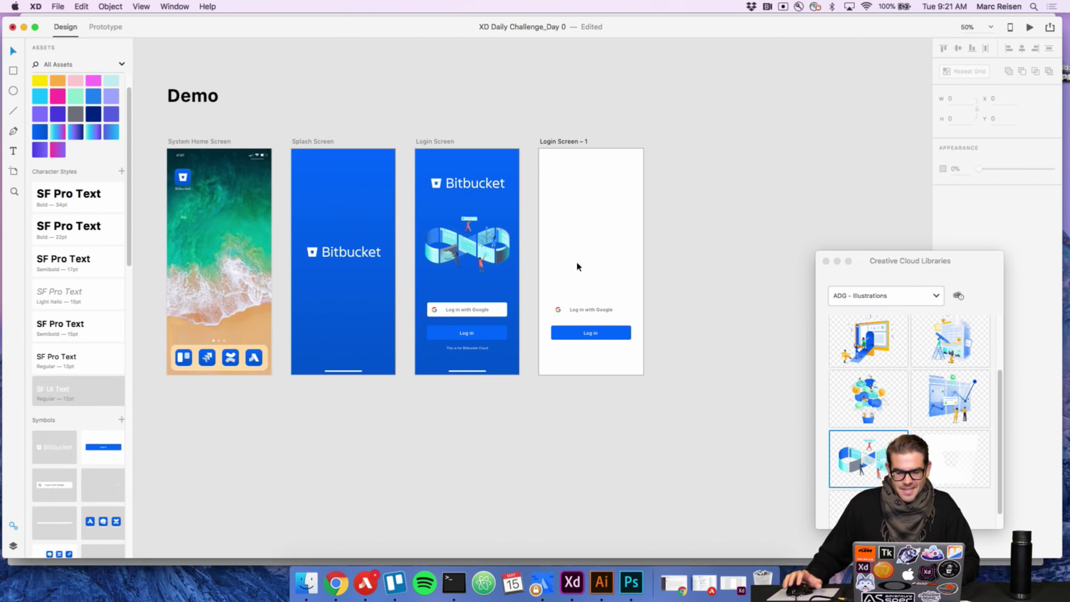
key(super+z)
click(604, 255)
key(BackSpace)
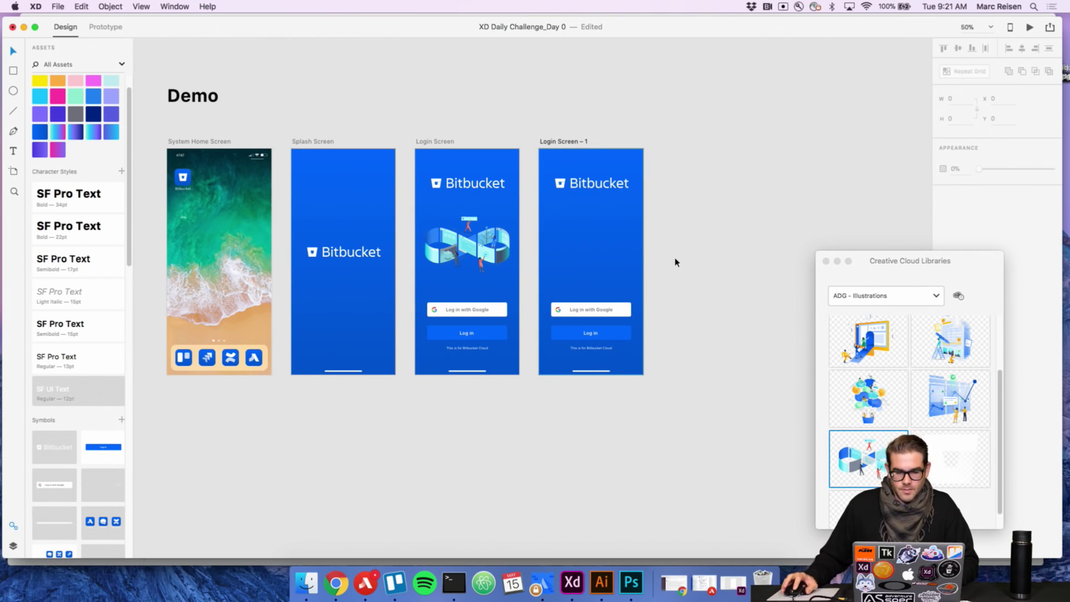
Delete the login buttons and caption from the copied screen and move its Bitbucket logo down to the middle.
drag(685, 282, 582, 355)
shift+click(621, 275)
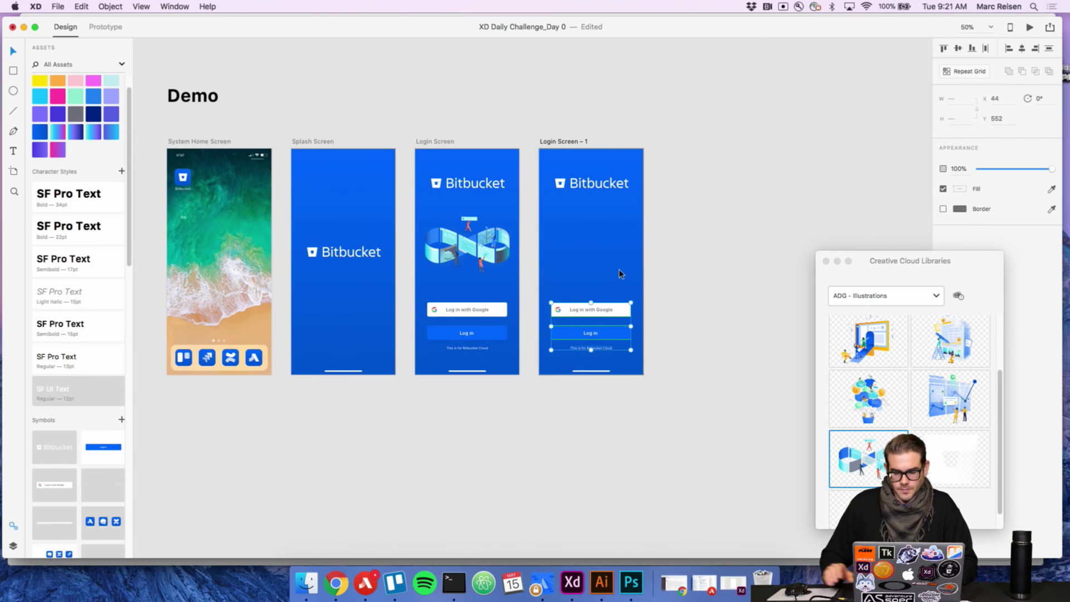
key(BackSpace)
drag(613, 187, 606, 266)
click(587, 227)
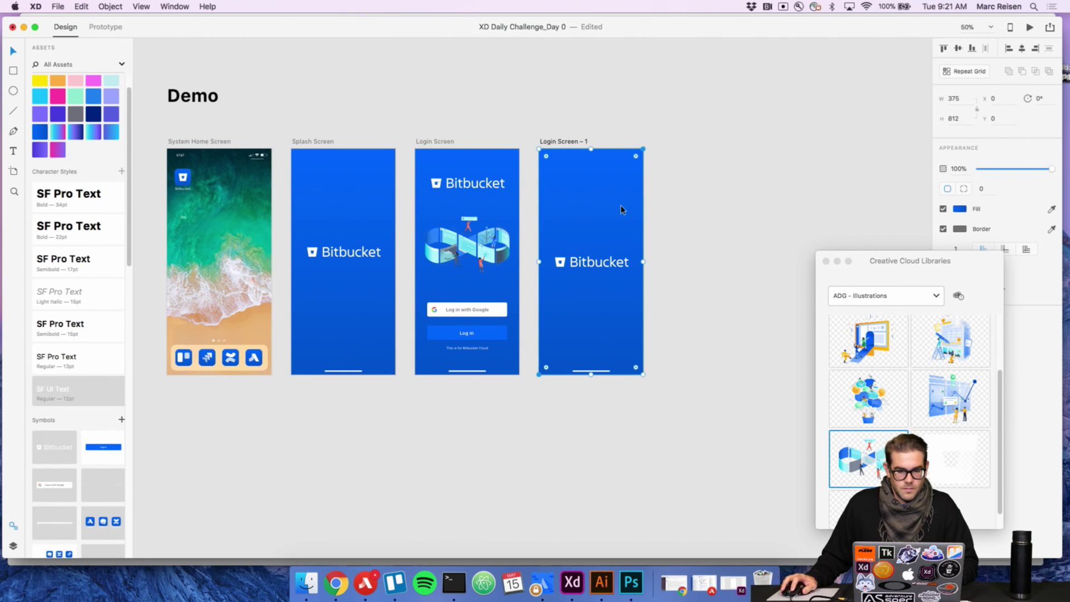
Delete the copied login screen's remaining contents together with its artboard.
scroll(674, 248, down, 1)
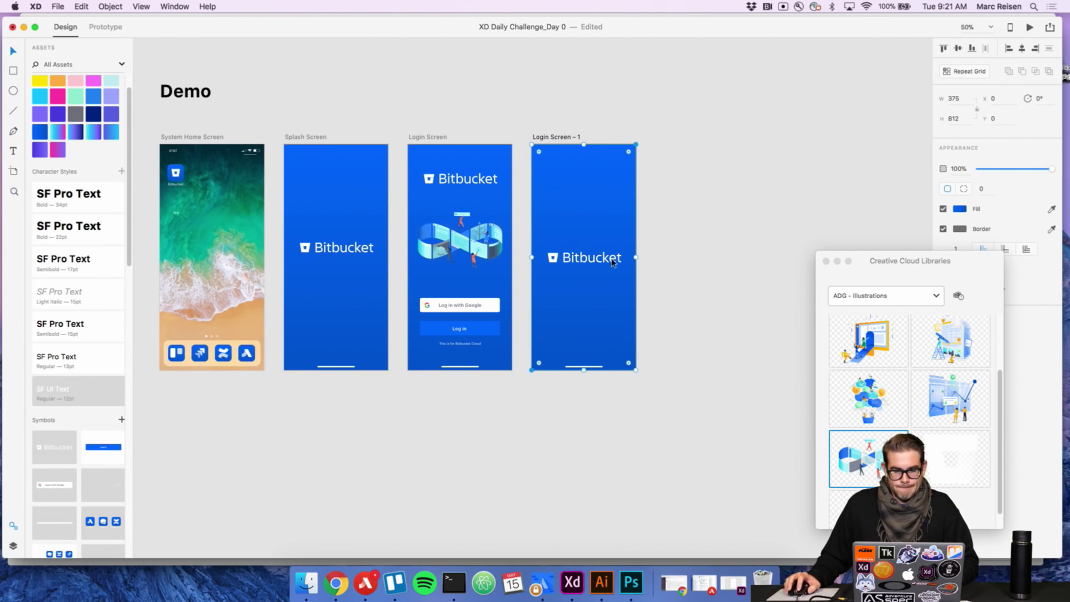
key(Delete)
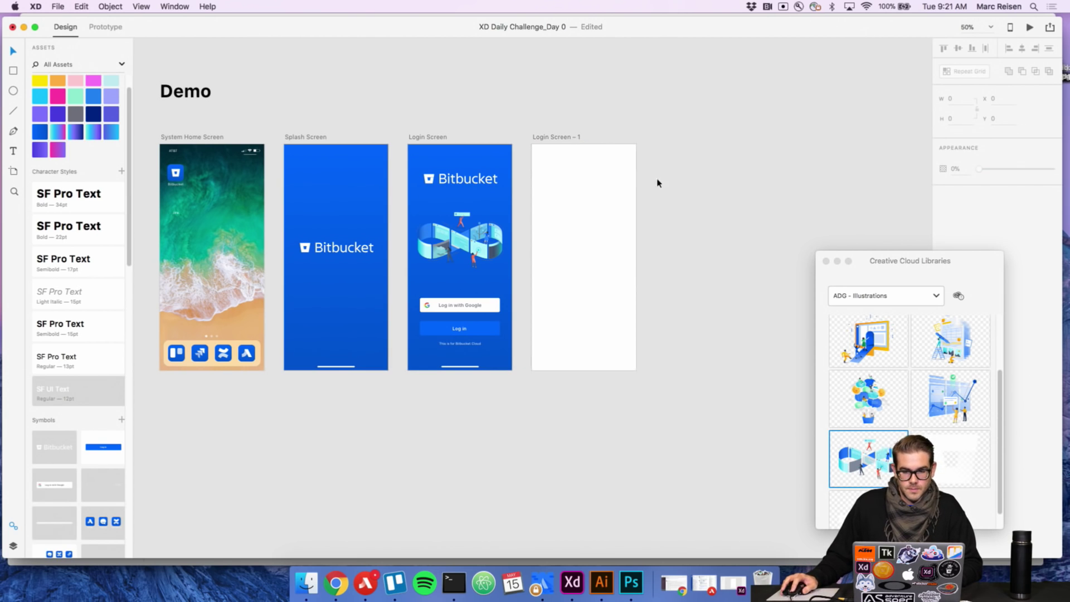
click(572, 138)
key(Delete)
Review the Daily Challenge agenda, the Anchor, Lyft and Jira example splash screens, and the three Demo artboards.
key(z)
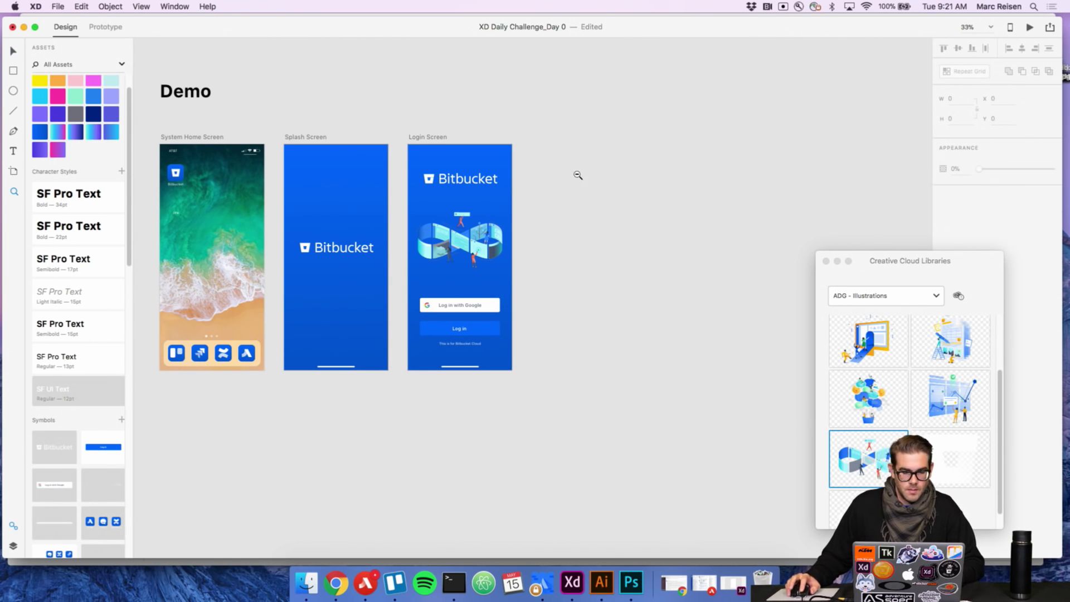
alt+click(576, 175)
scroll(647, 221, left, 10)
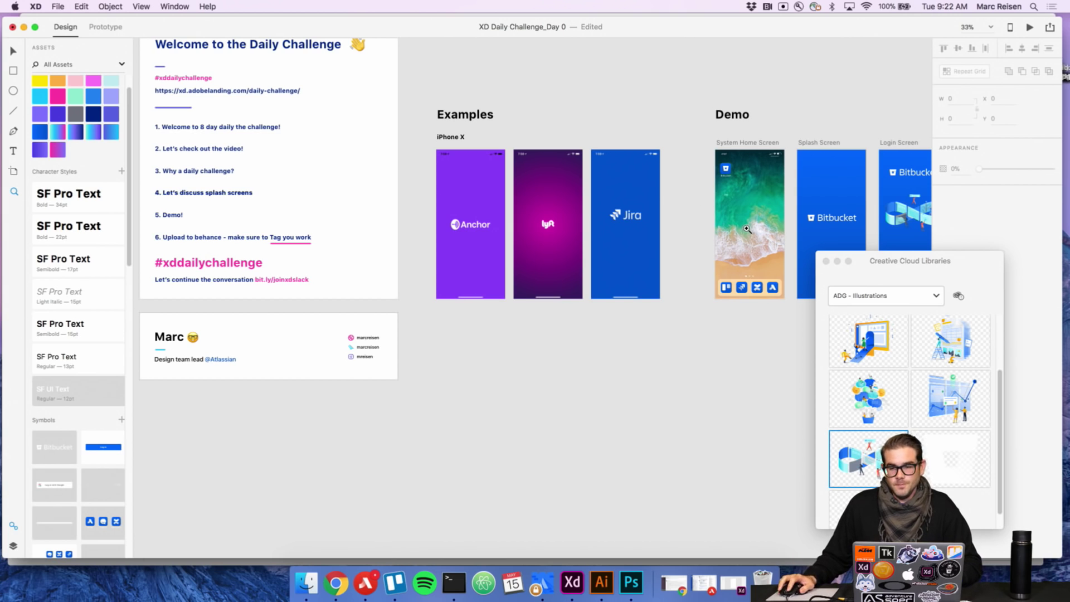
click(719, 214)
scroll(778, 205, right, 10)
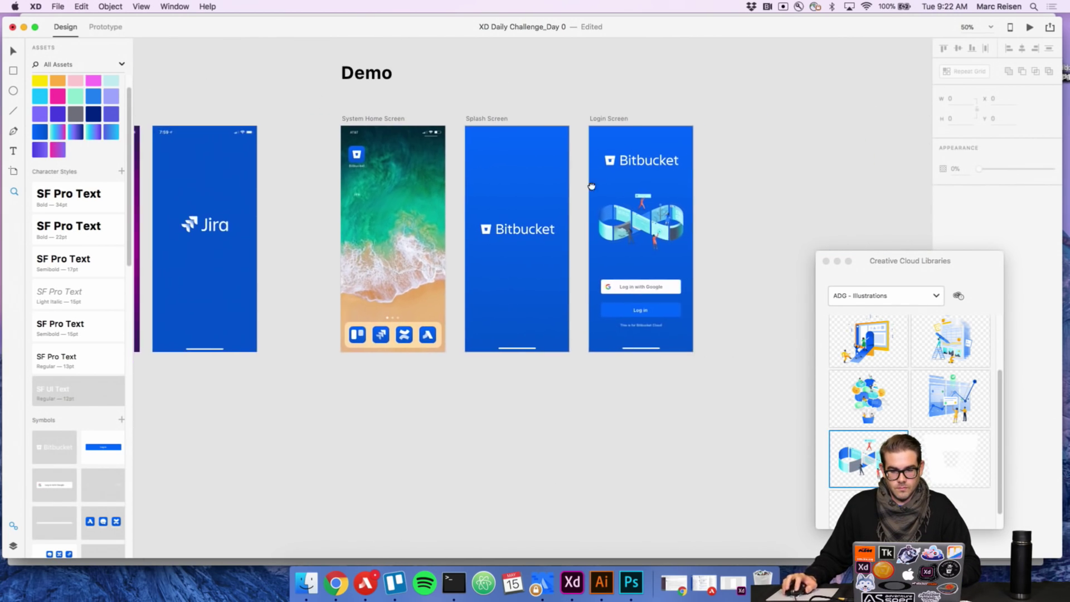
click(511, 105)
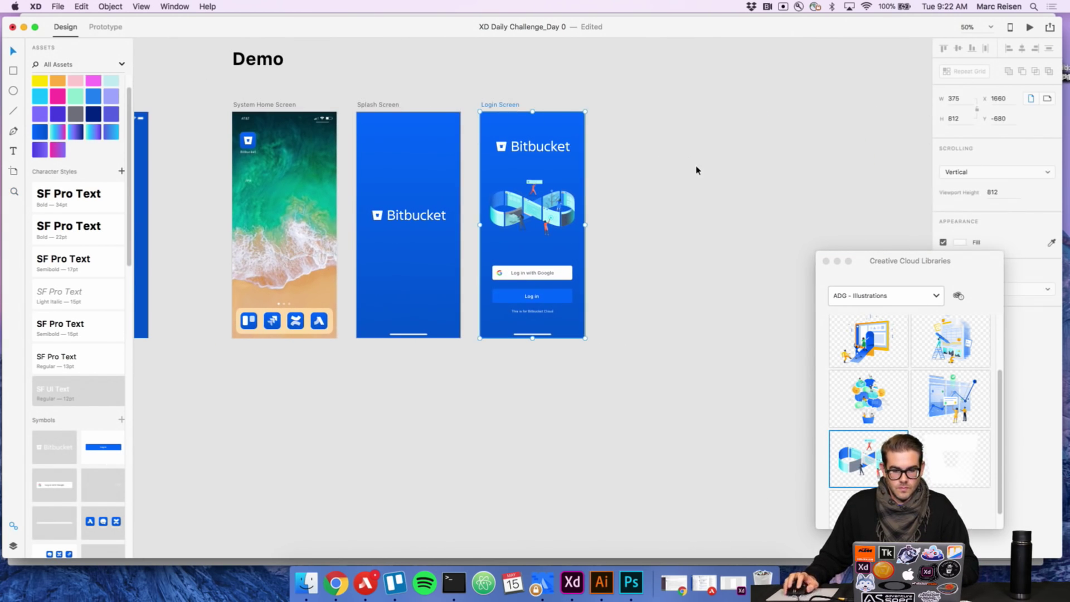
click(647, 188)
key(super+minus)
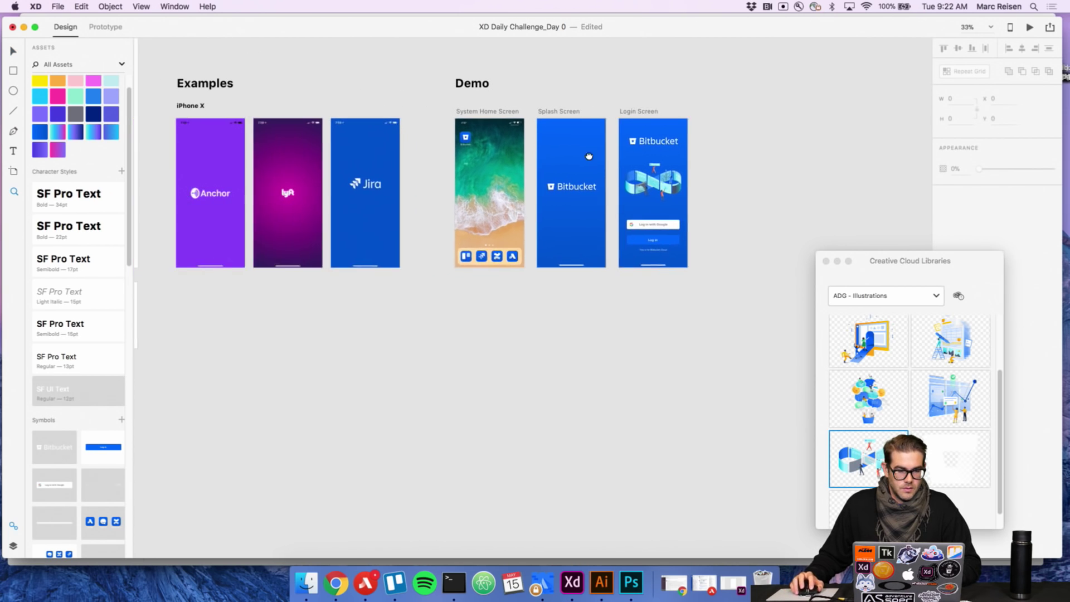
drag(226, 137, 621, 176)
drag(582, 96, 594, 137)
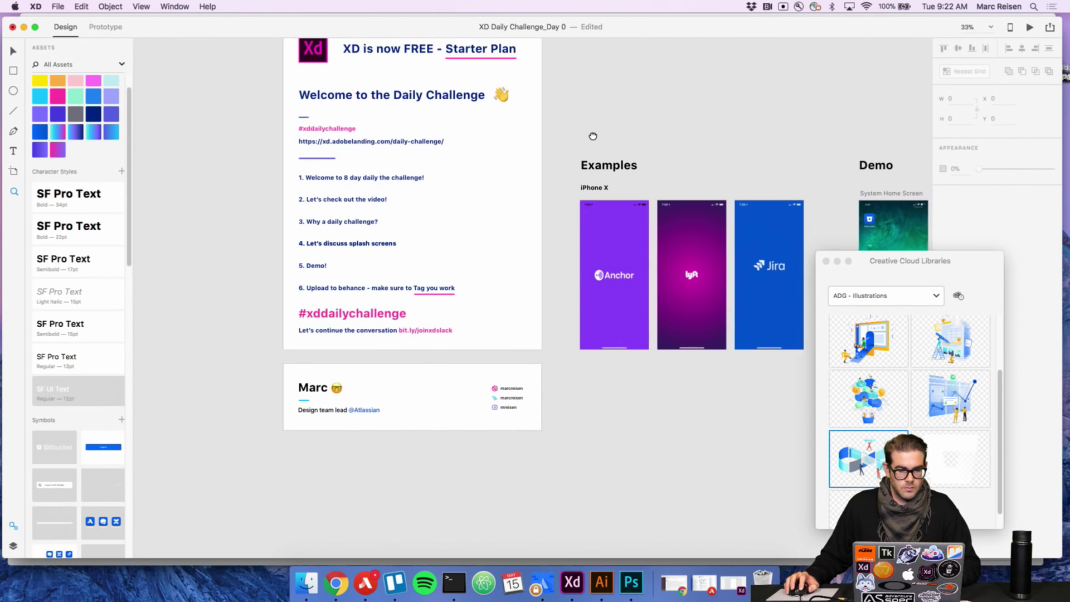
click(506, 171)
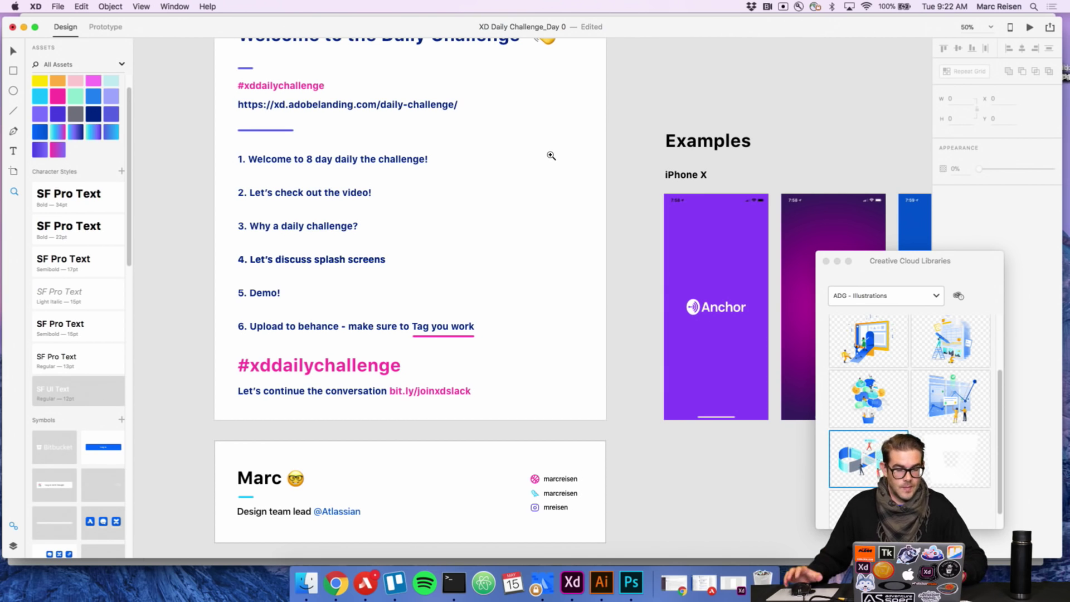
scroll(551, 156, right, 10)
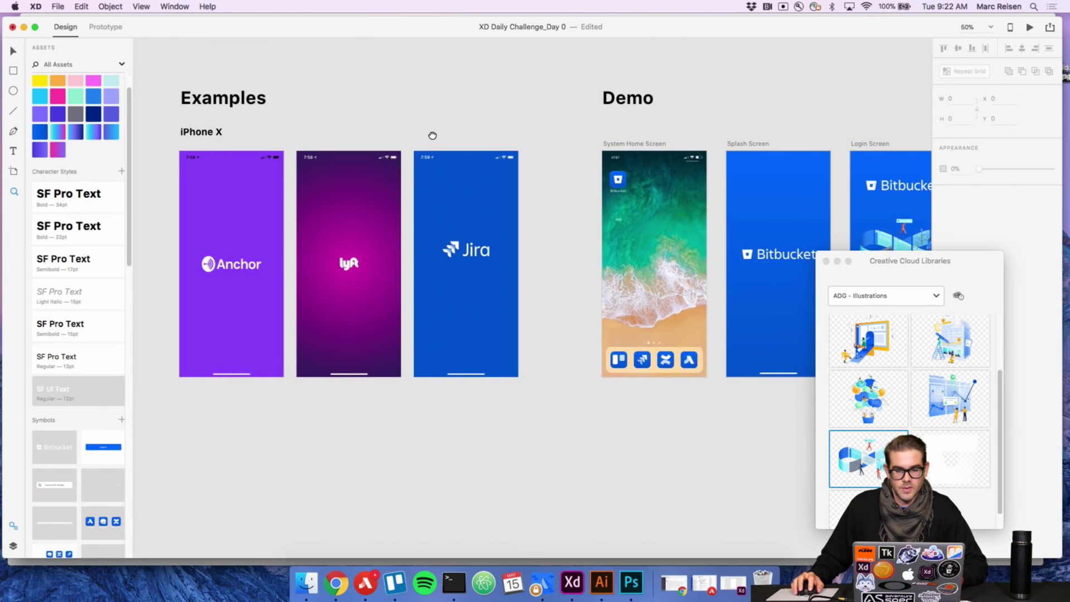
Close the floating Creative Cloud Libraries window and bring the full Examples and Demo rows into view.
drag(856, 271, 923, 320)
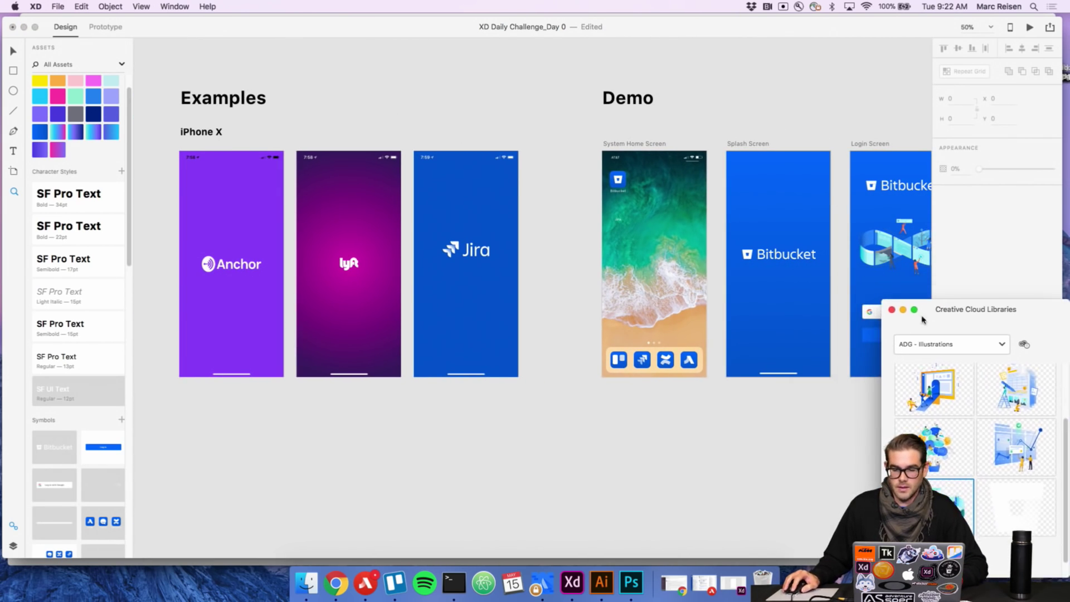
click(892, 309)
drag(839, 299, 807, 297)
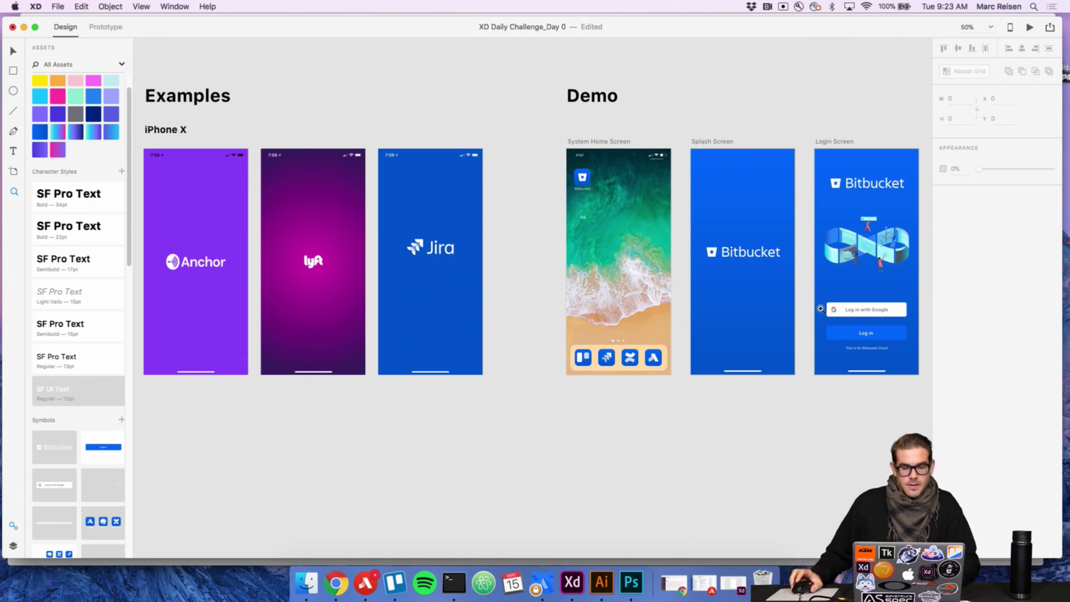
Switch to Chrome and show the Daily Creative Challenge landing page.
click(345, 572)
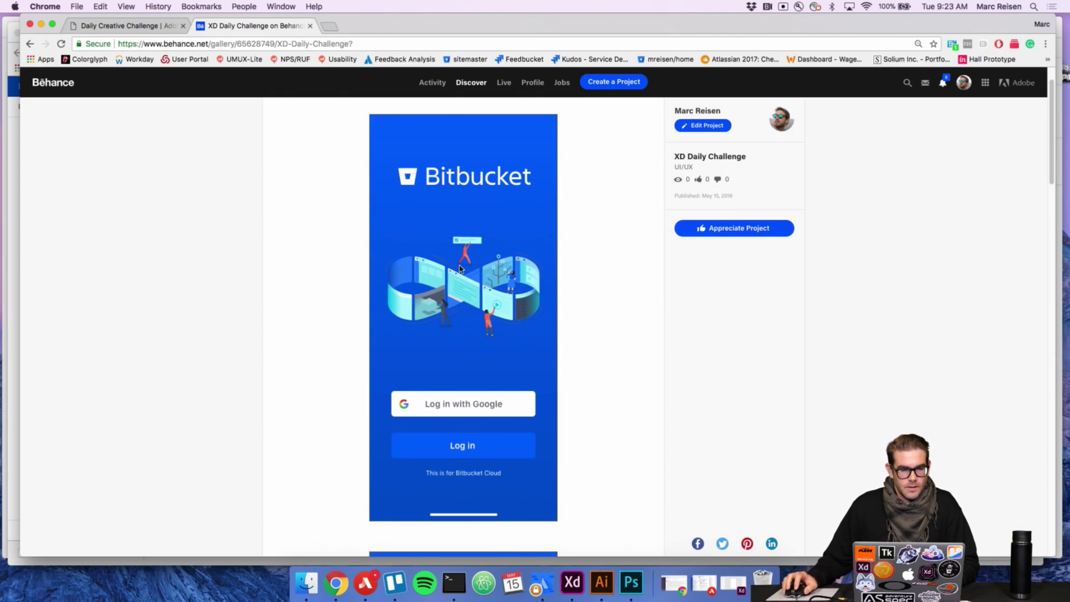
click(154, 25)
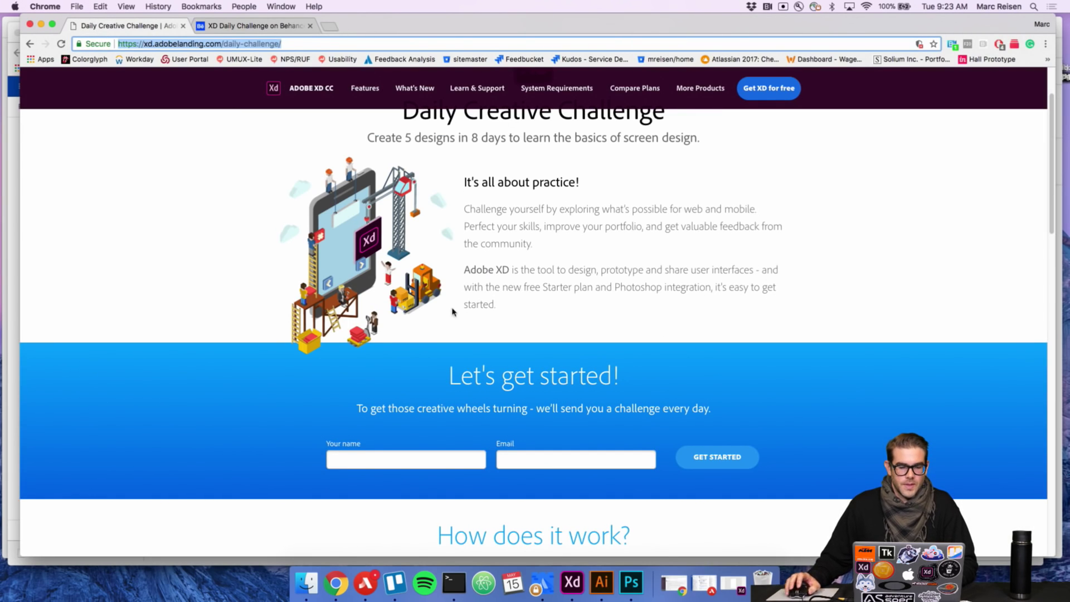